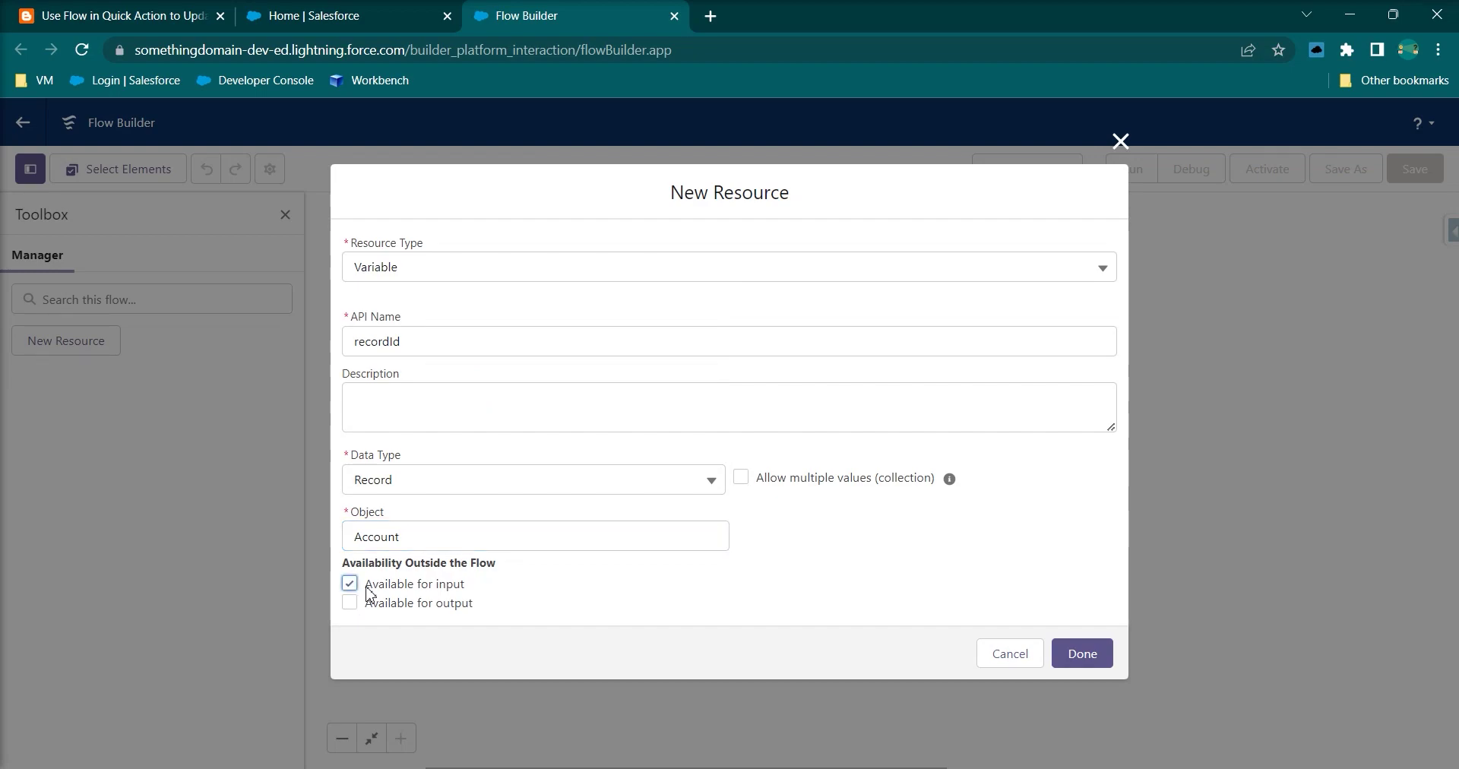
Confirm the recordId variable resource and add a Screen element between Start and End.
click(1099, 655)
click(827, 651)
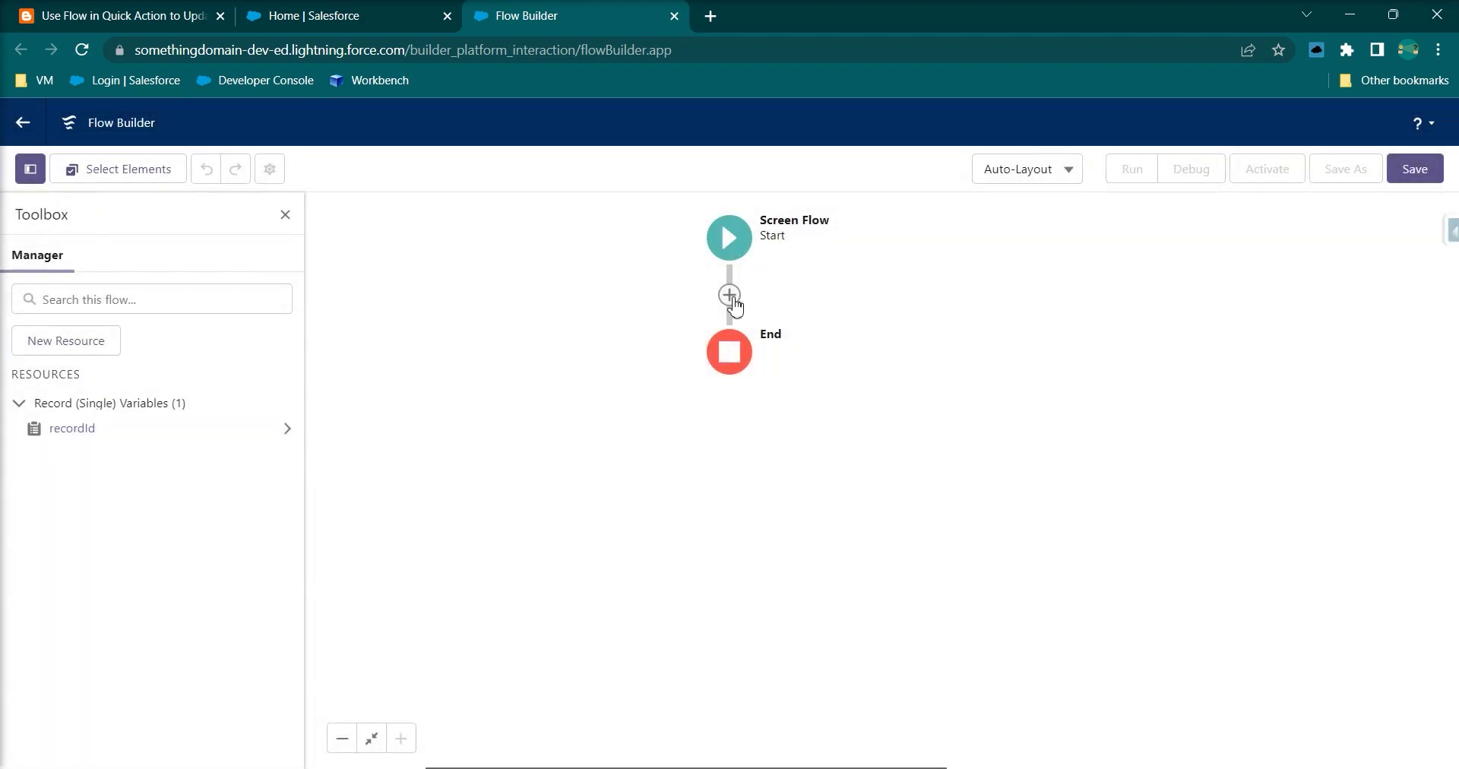
click(729, 296)
text(screen)
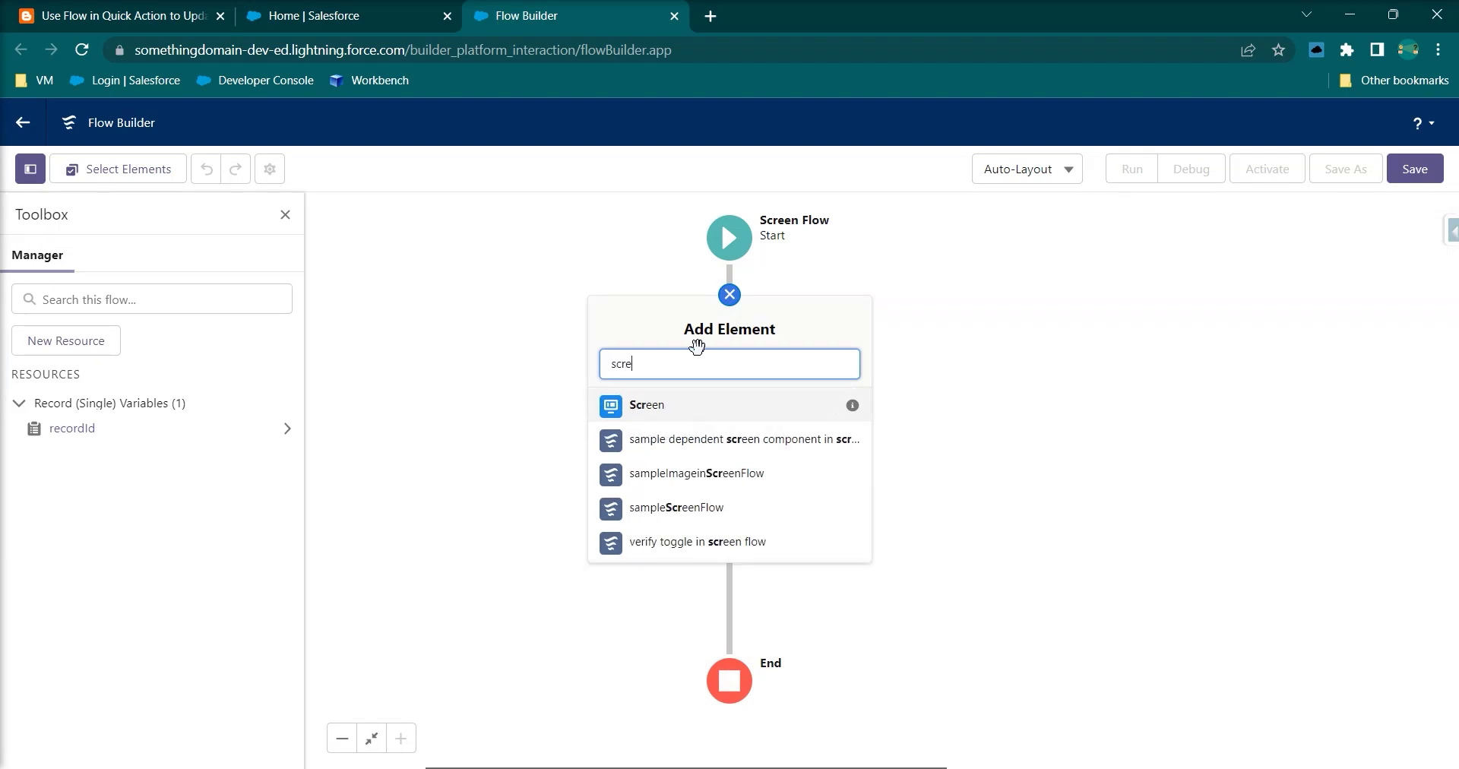
click(715, 408)
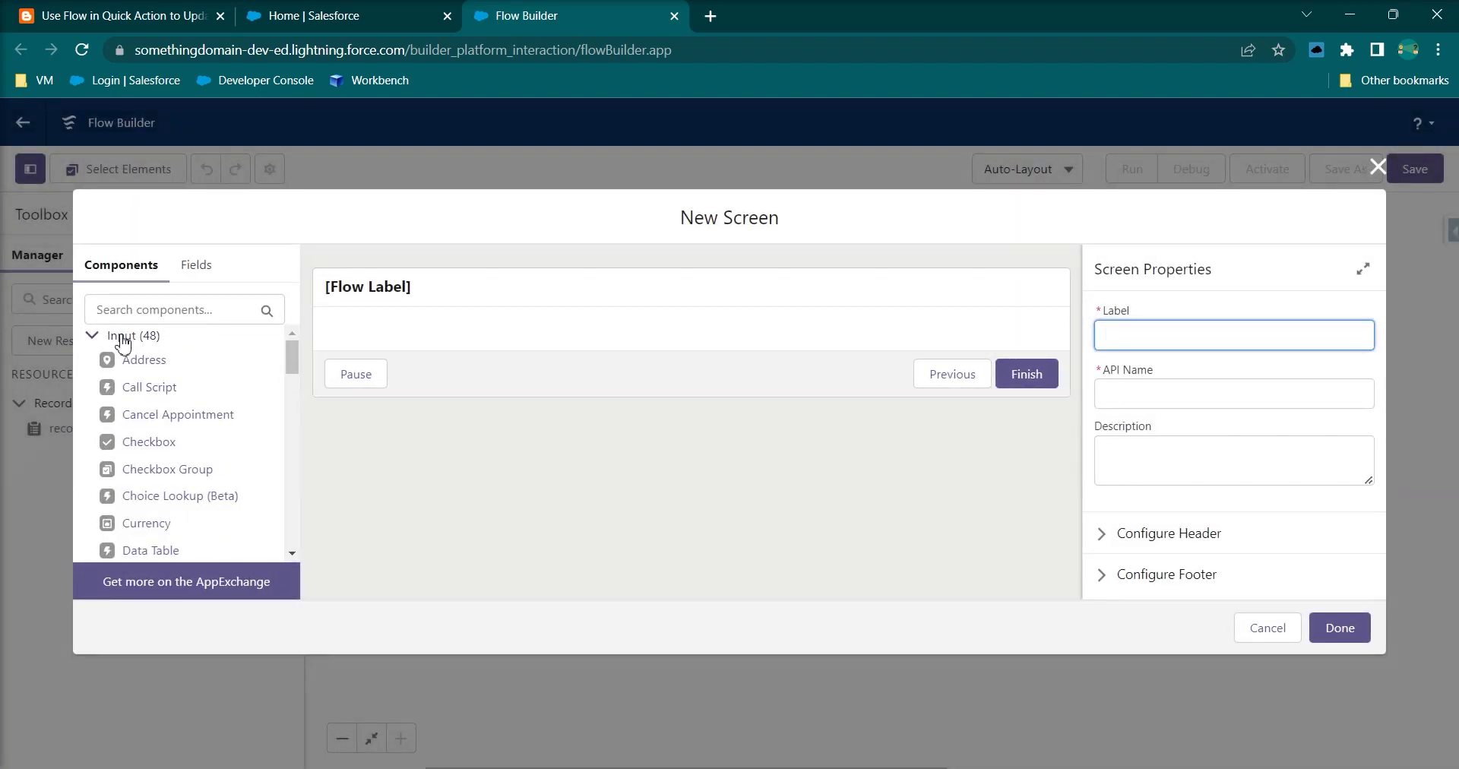
Choose recordId as the screen's record variable and add the Account Name and Account Number fields to the screen.
click(200, 272)
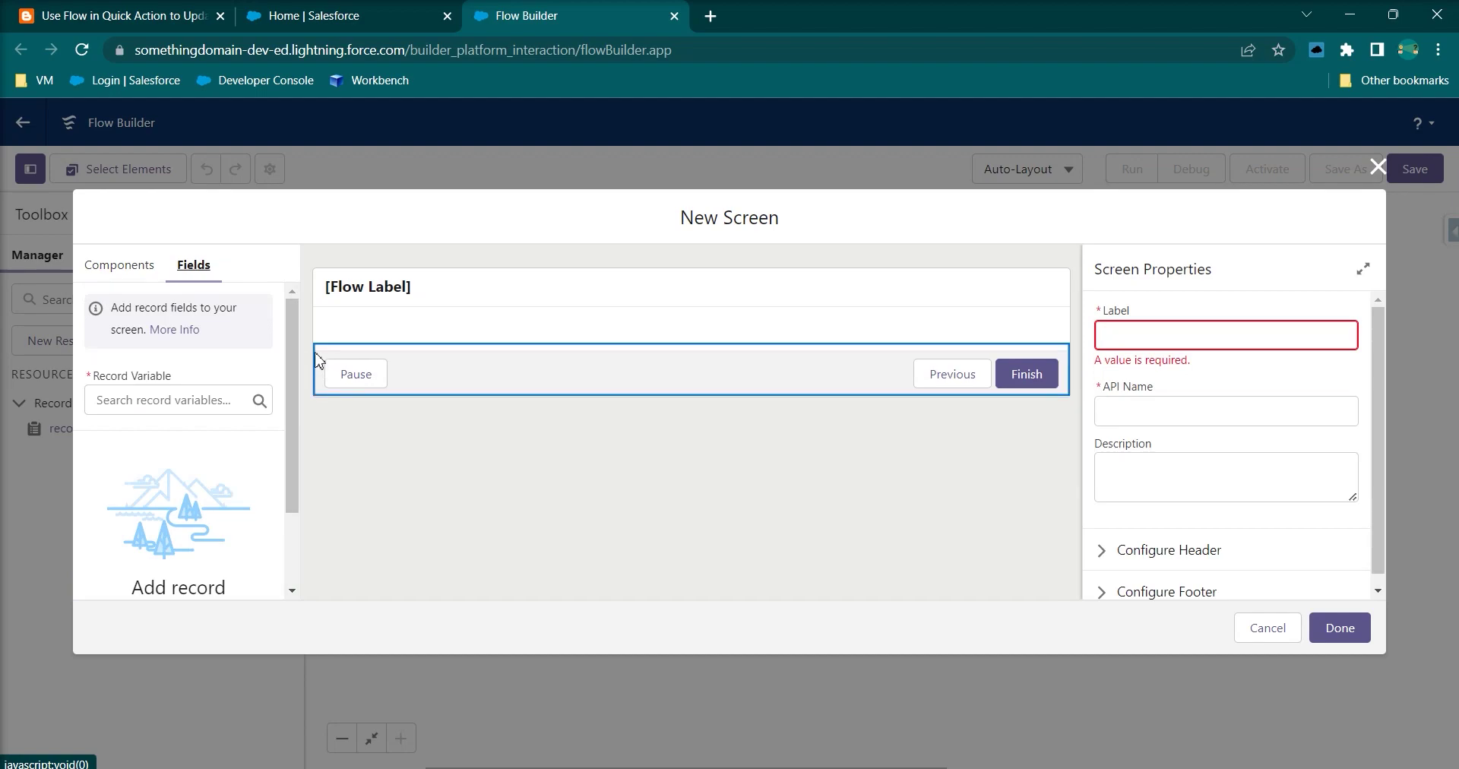
click(137, 395)
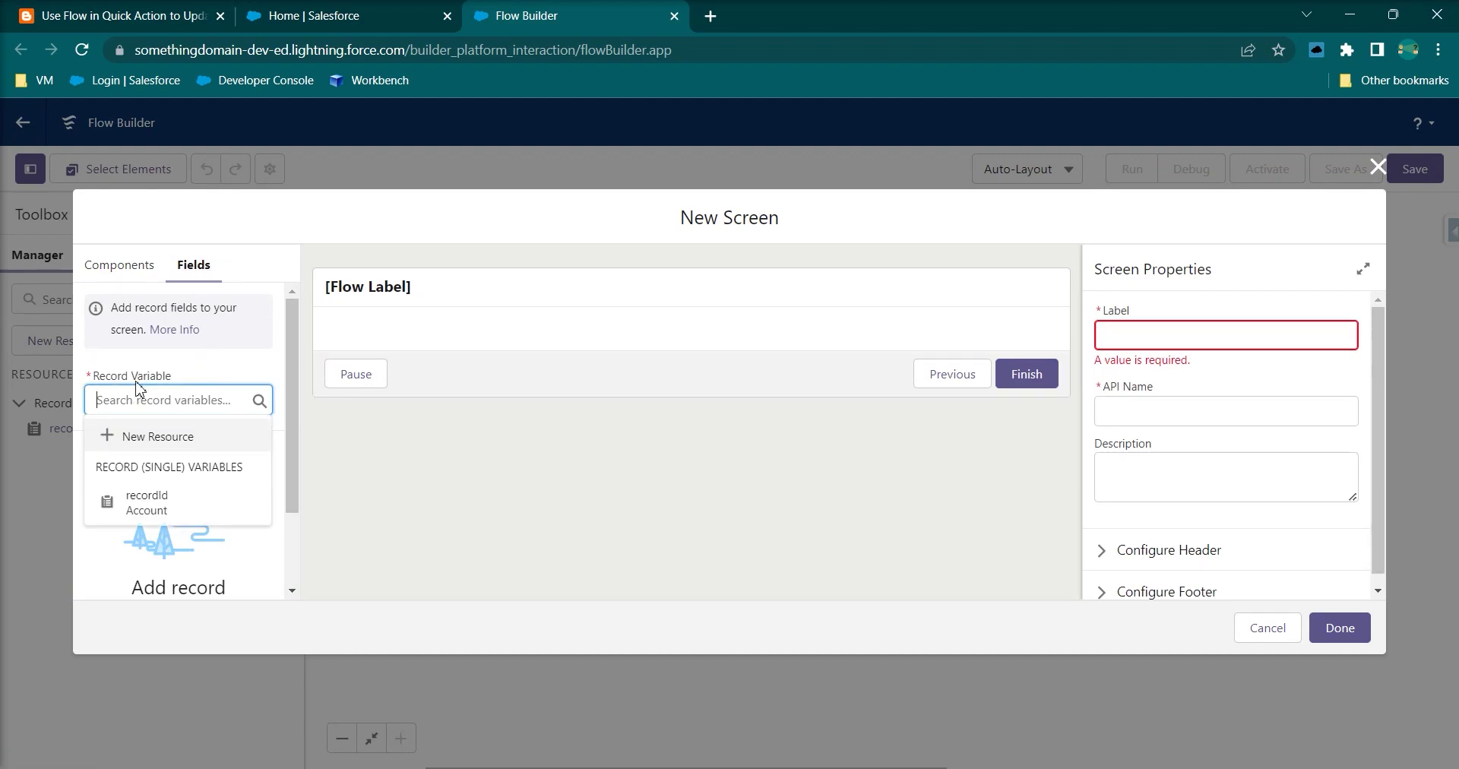
click(148, 501)
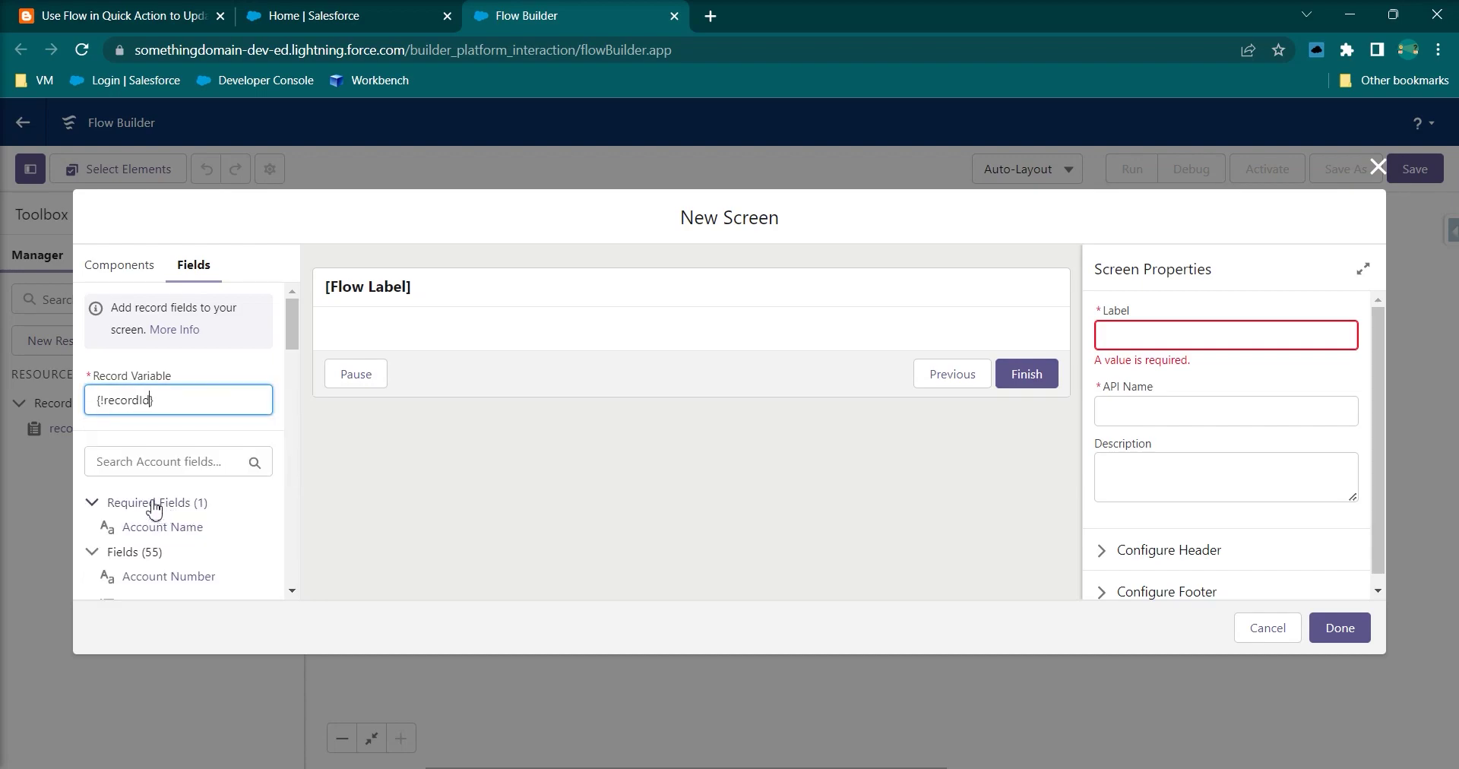
scroll(218, 451, down, 3)
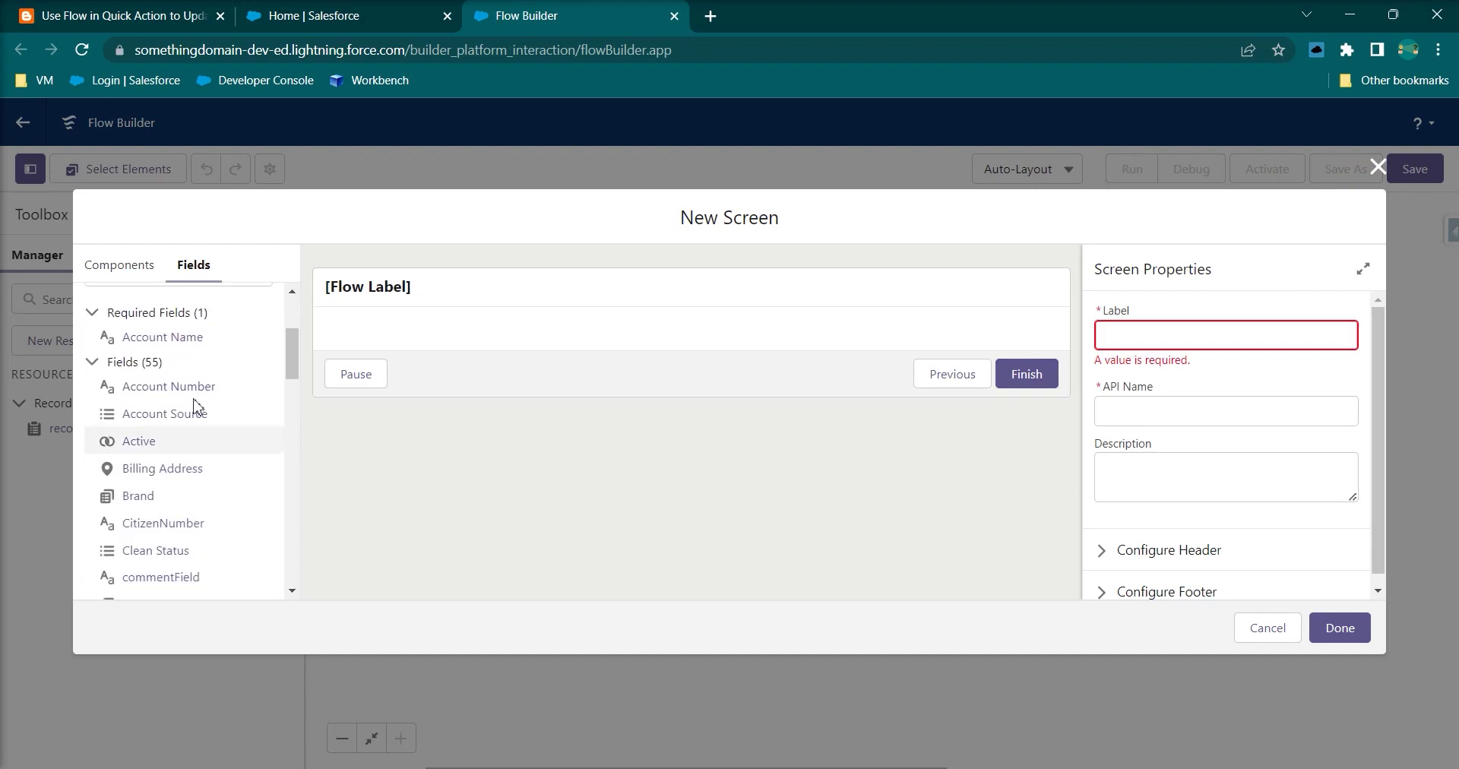
drag(189, 337, 437, 340)
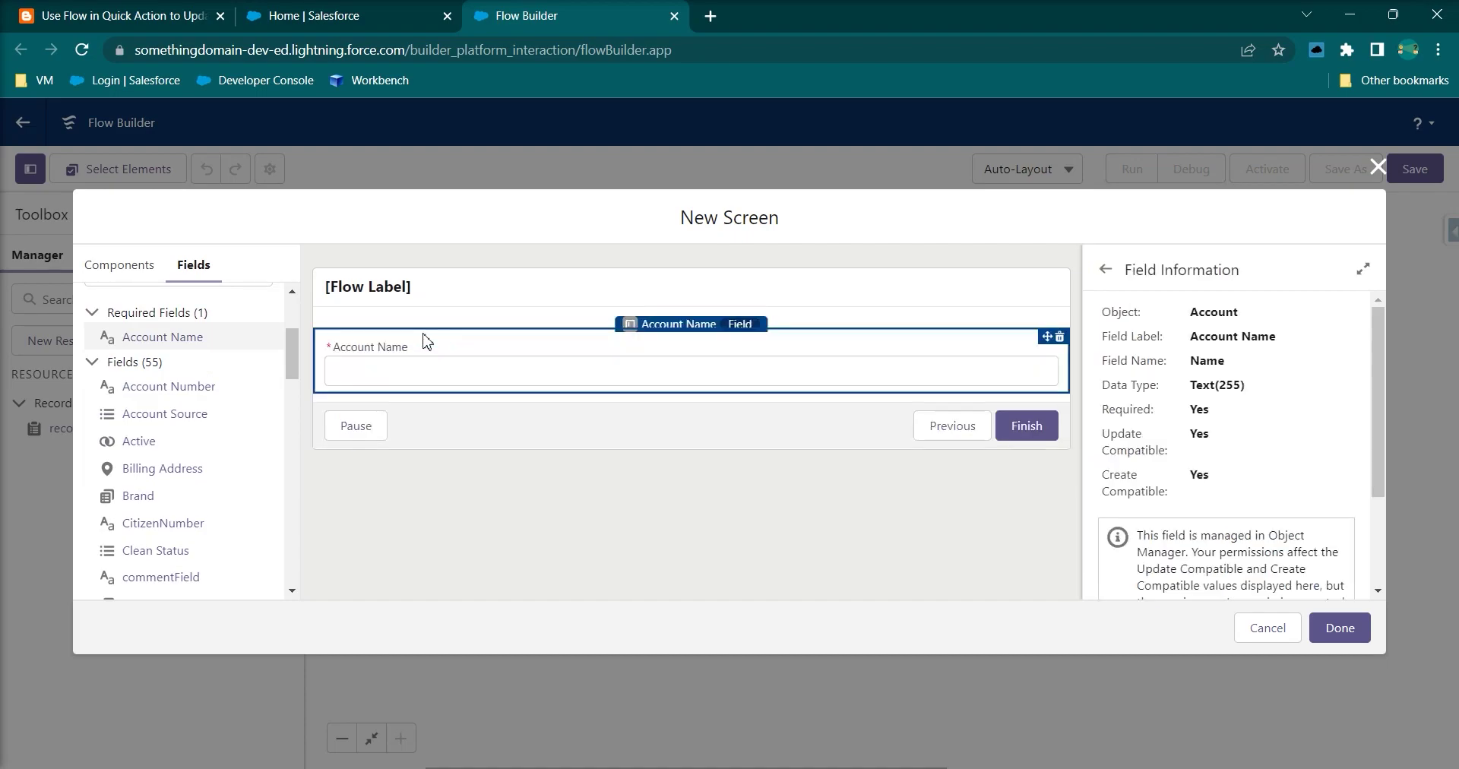
drag(177, 387, 366, 394)
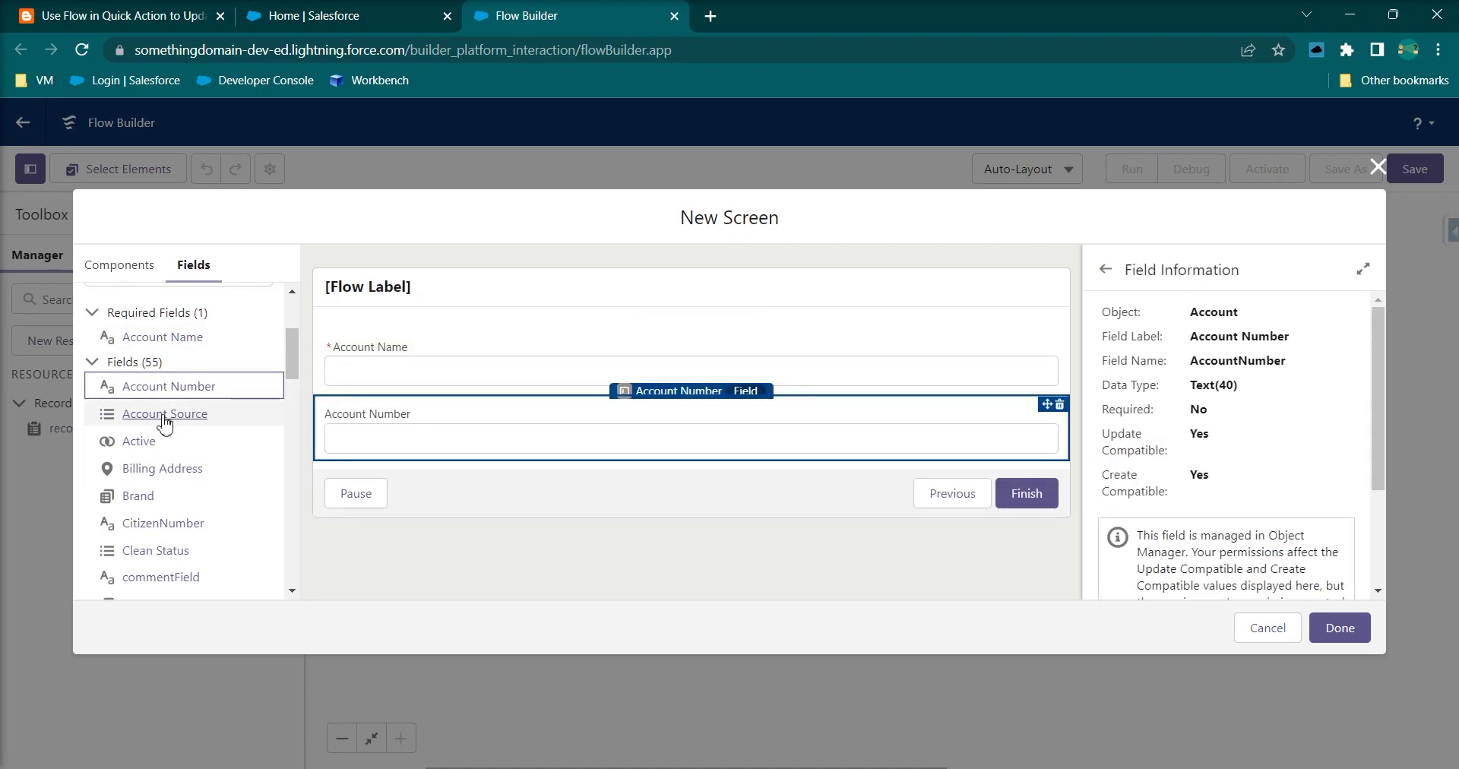
Find the Account Rating and Industry fields and add them to the screen below Account Number.
scroll(157, 363, up, 2)
scroll(157, 422, down, 4)
scroll(157, 422, down, 2)
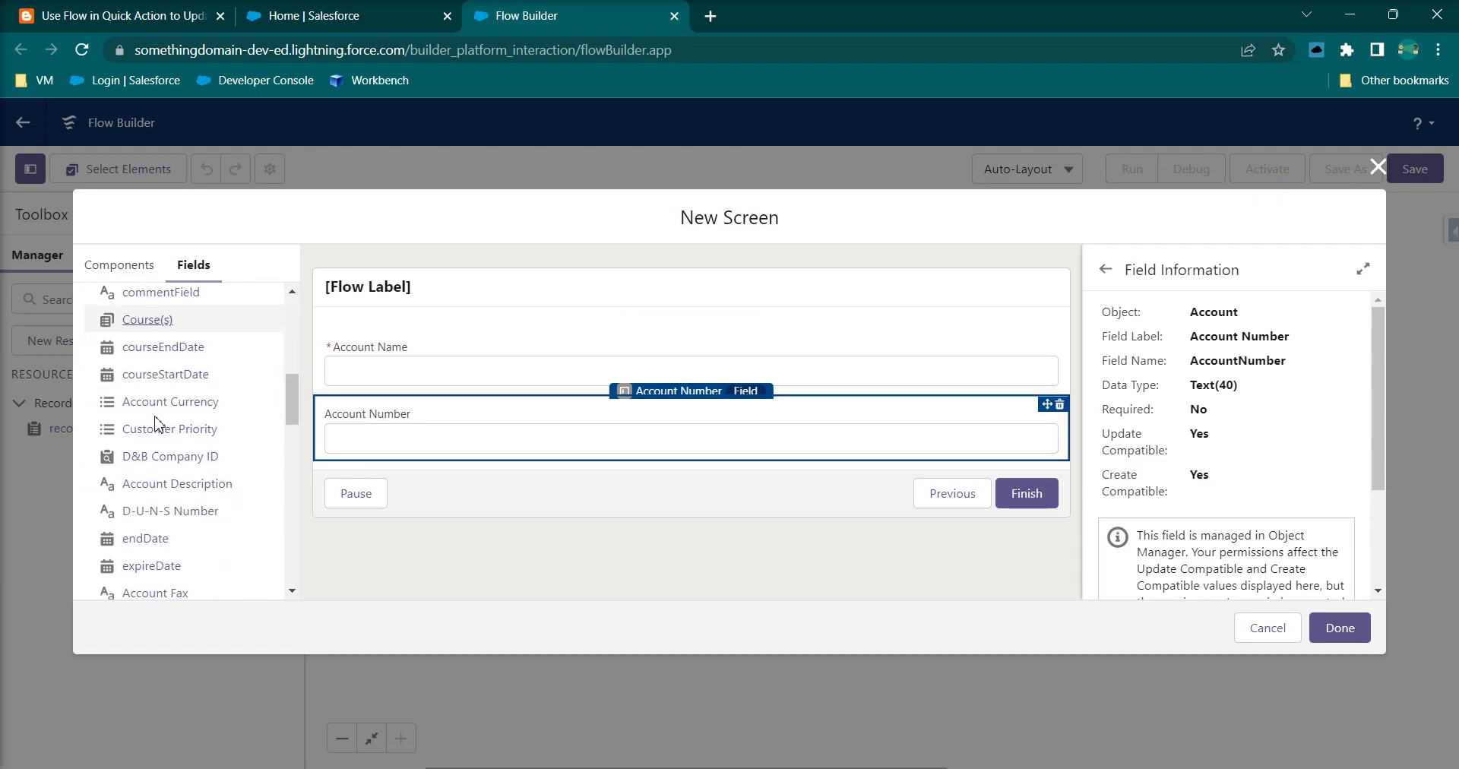
scroll(157, 425, down, 3)
scroll(147, 352, up, 10)
click(125, 366)
text(rat)
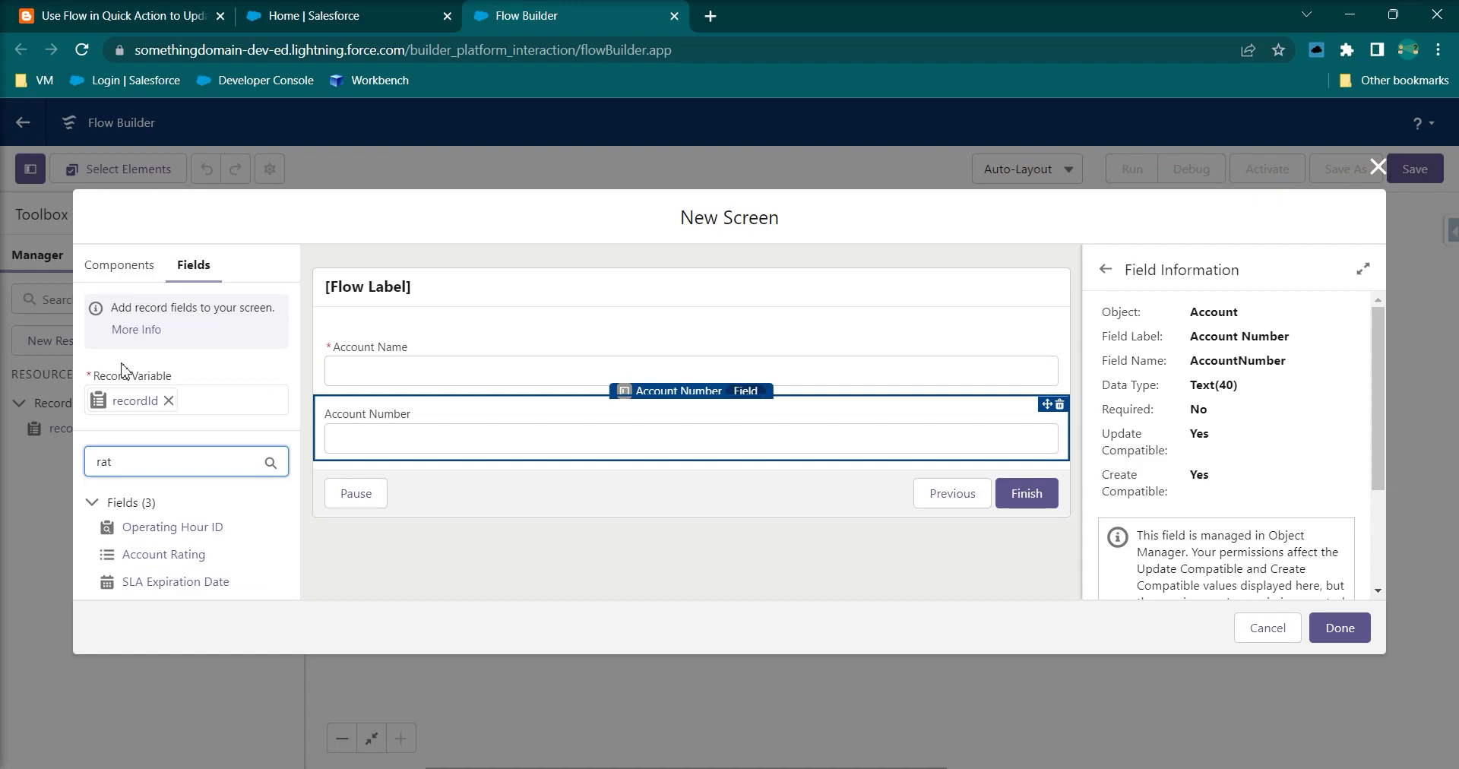
drag(182, 554, 391, 466)
key(BackSpace)
text(indu)
drag(110, 526, 363, 553)
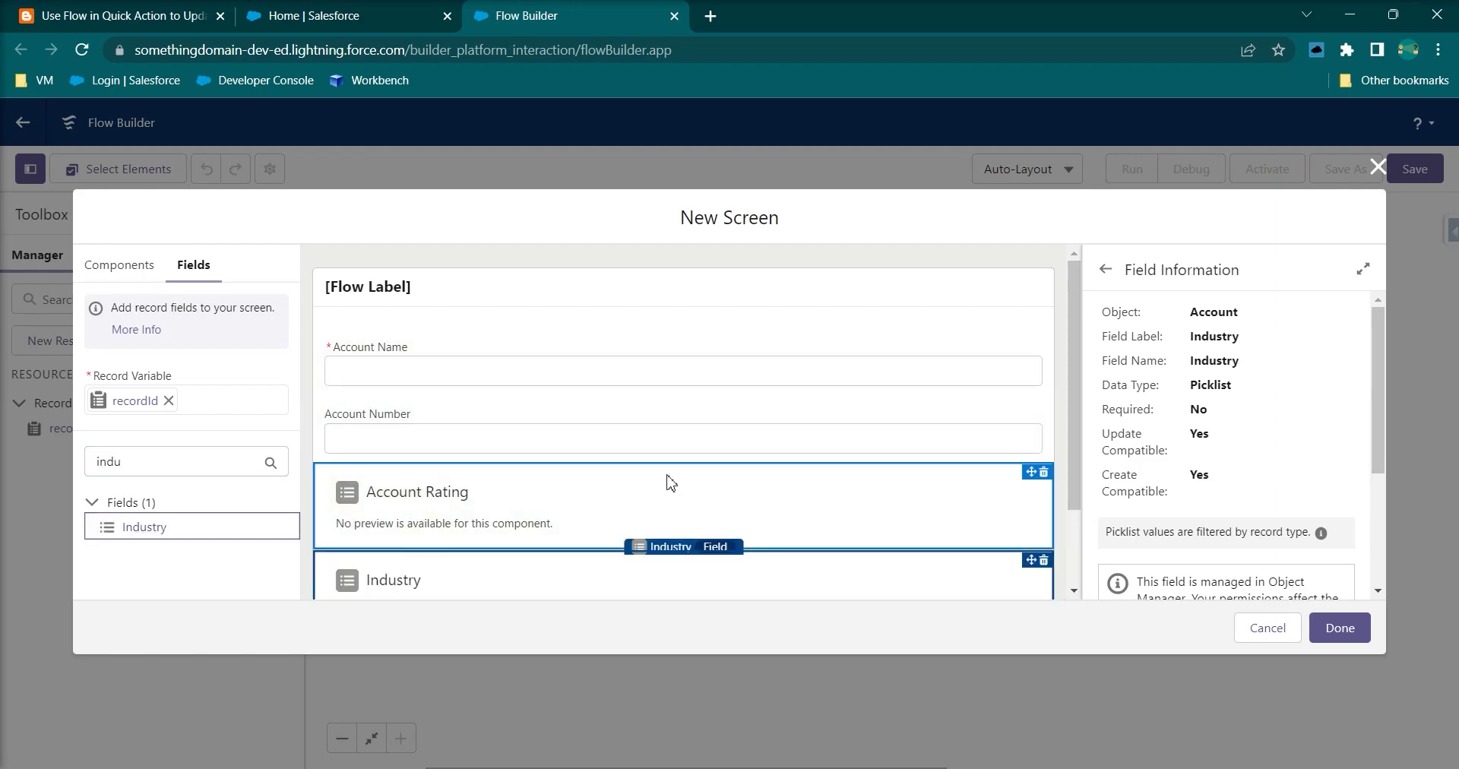
Configure the screen footer to hide the Previous and Pause buttons.
click(790, 574)
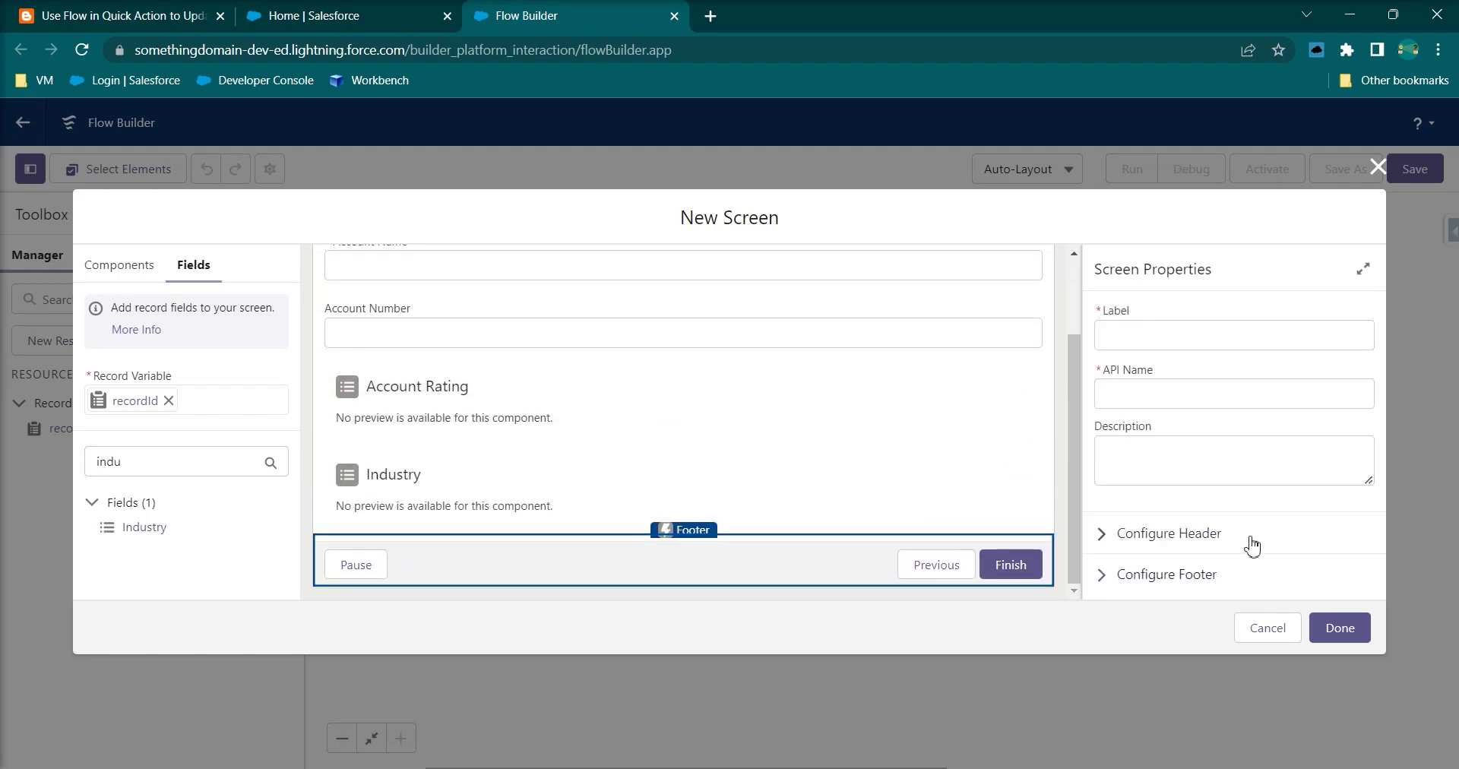
scroll(1195, 522, down, 5)
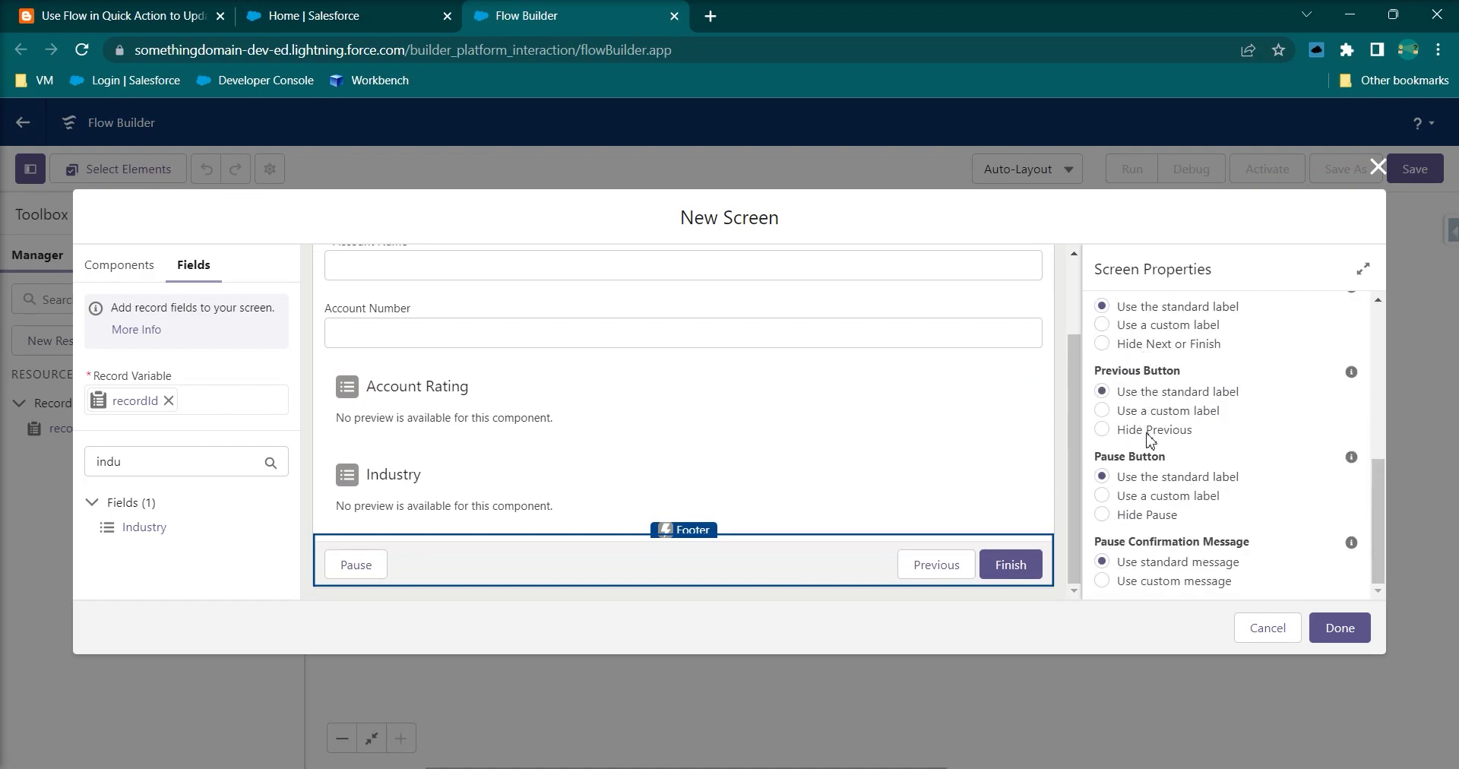
click(1150, 431)
click(1153, 515)
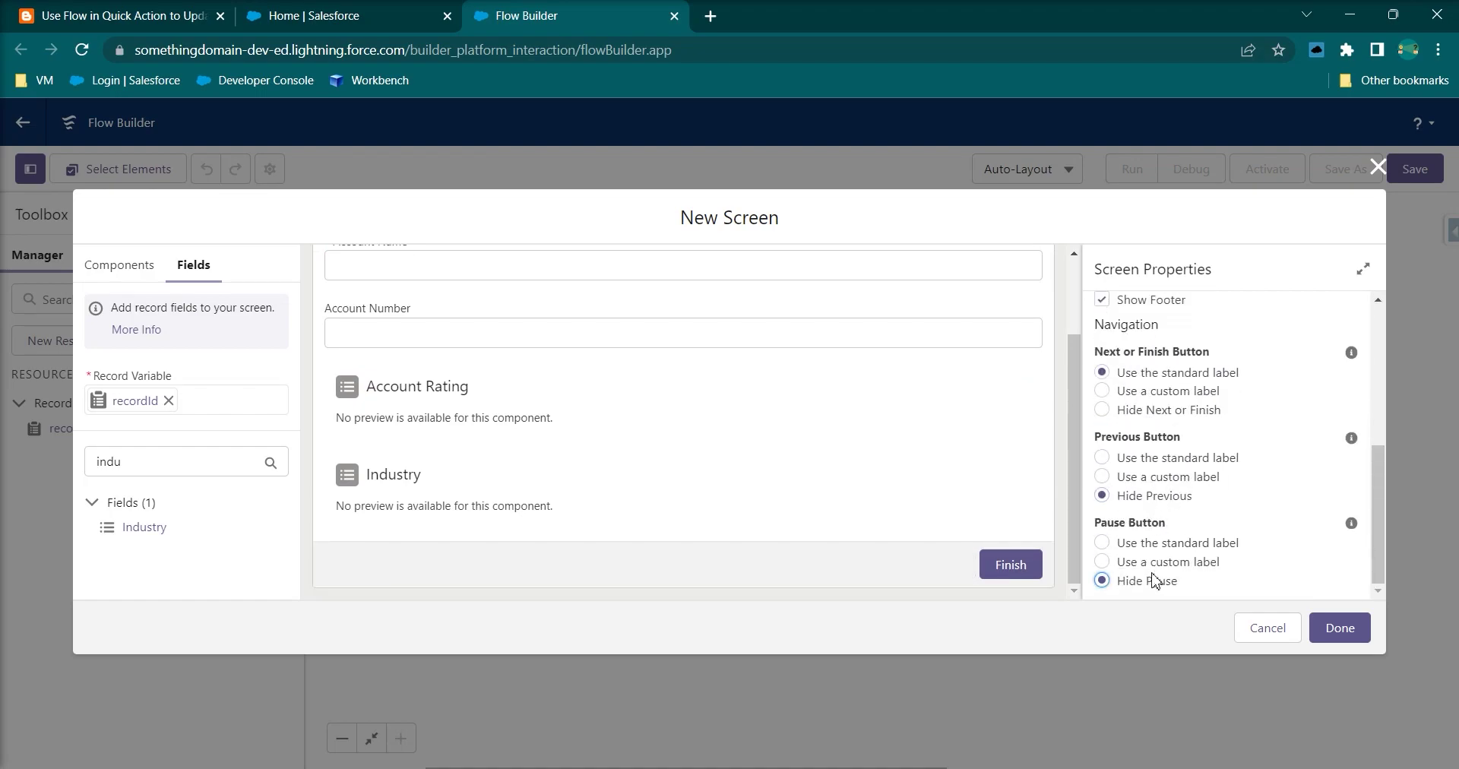
Give the footer's Next or Finish button the custom label "Submit".
click(1149, 393)
click(1148, 456)
text(Ok)
key(BackSpace)
key(BackSpace)
text(Submit)
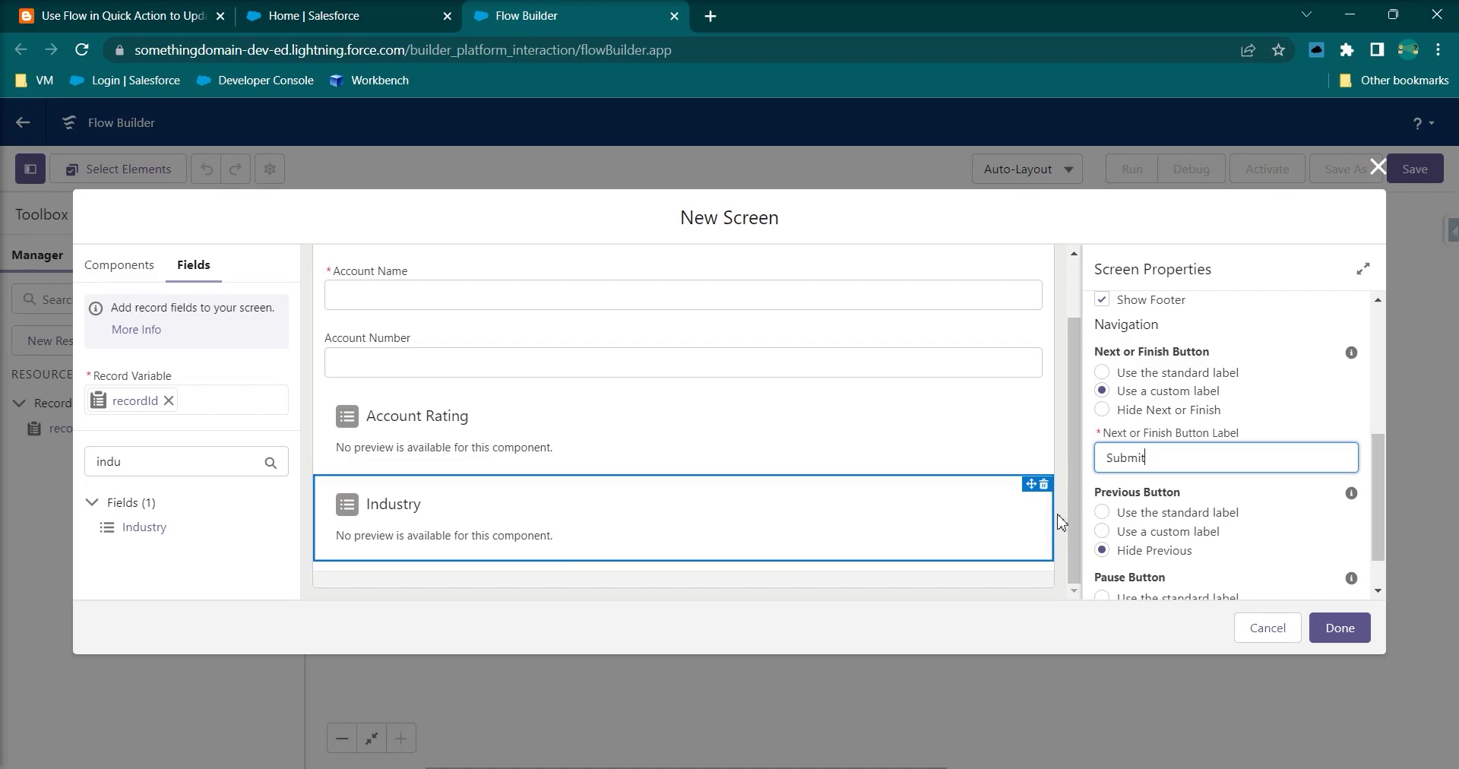
Label the screen "Account Details" and finish creating it.
scroll(1151, 384, up, 1)
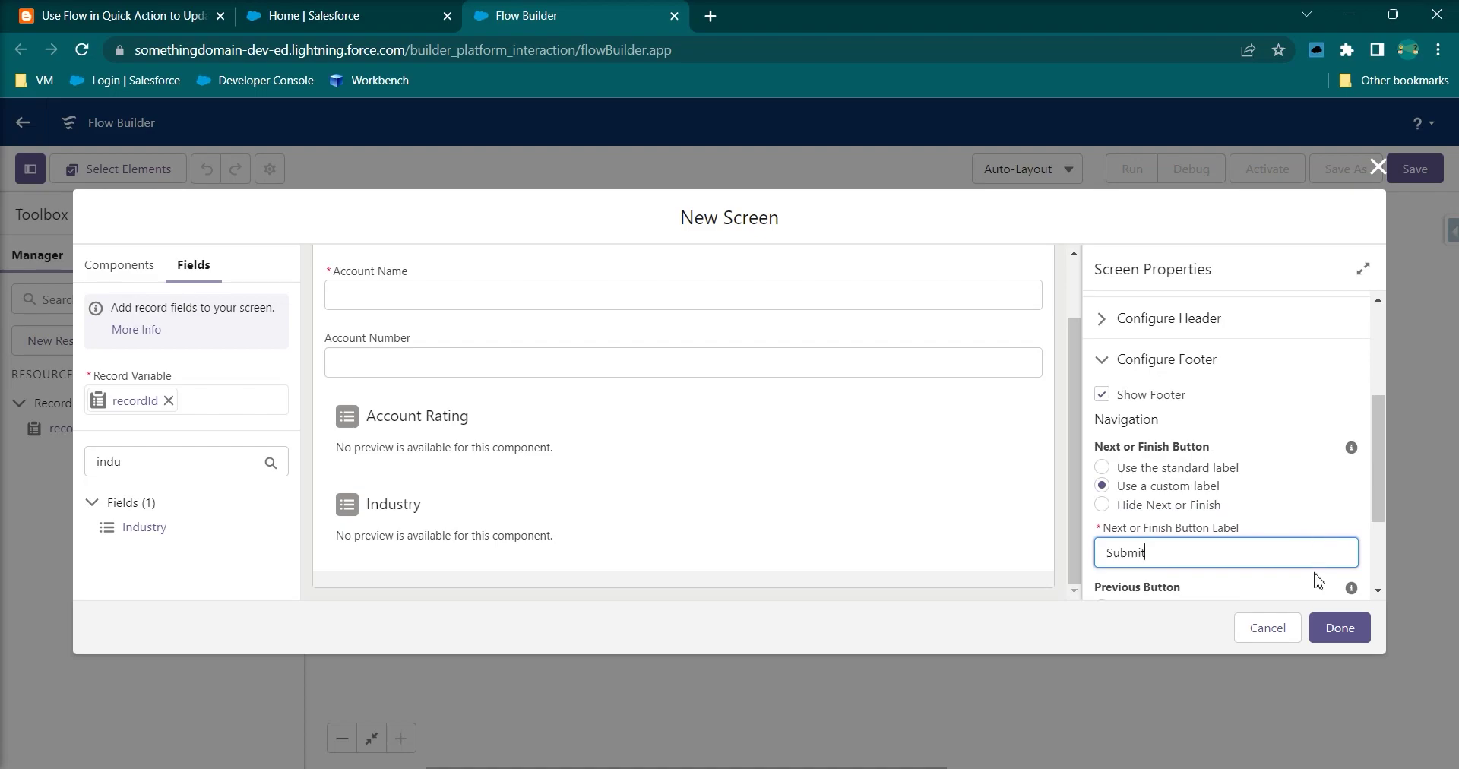
scroll(604, 344, up, 1)
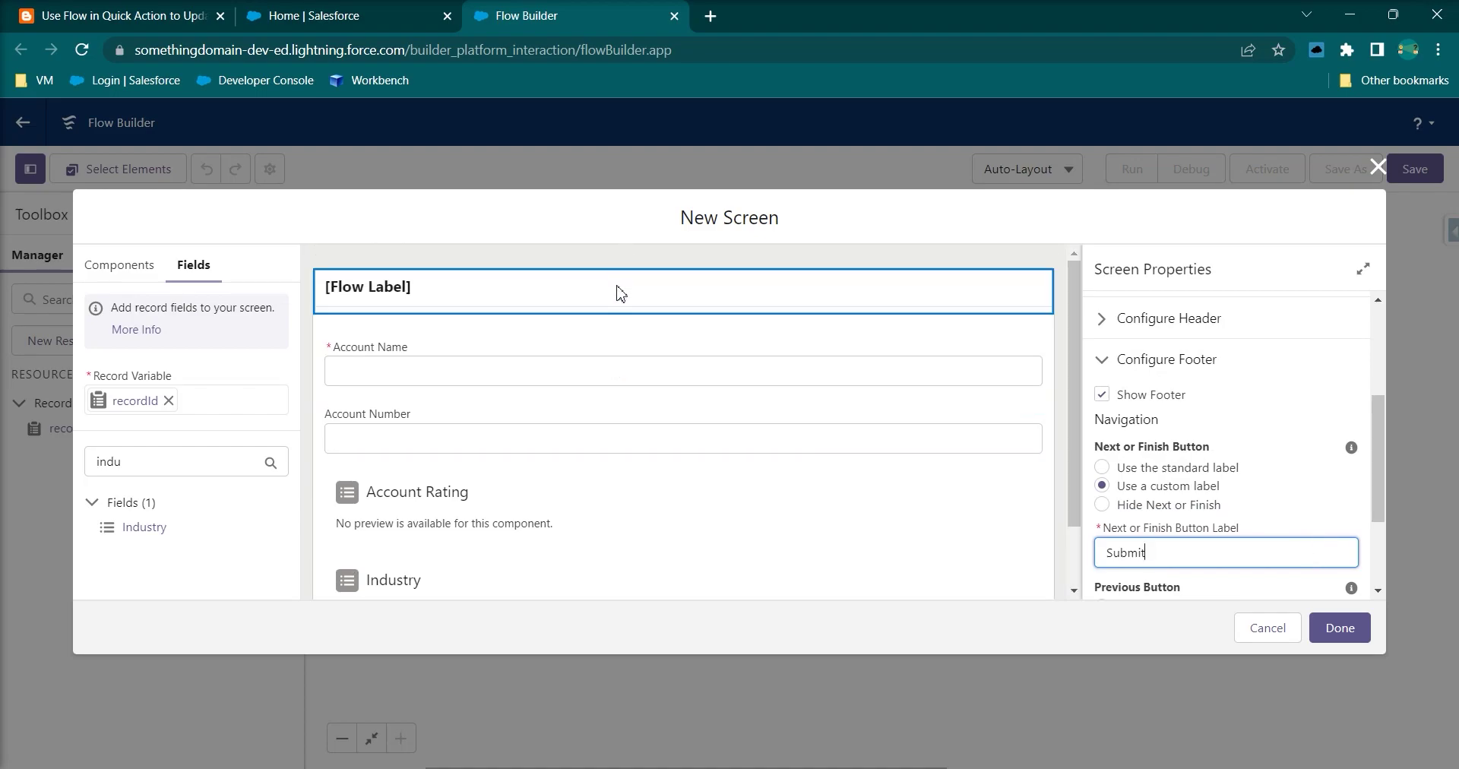
scroll(1311, 454, down, 2)
scroll(1298, 453, up, 4)
scroll(1298, 453, up, 1)
click(1149, 333)
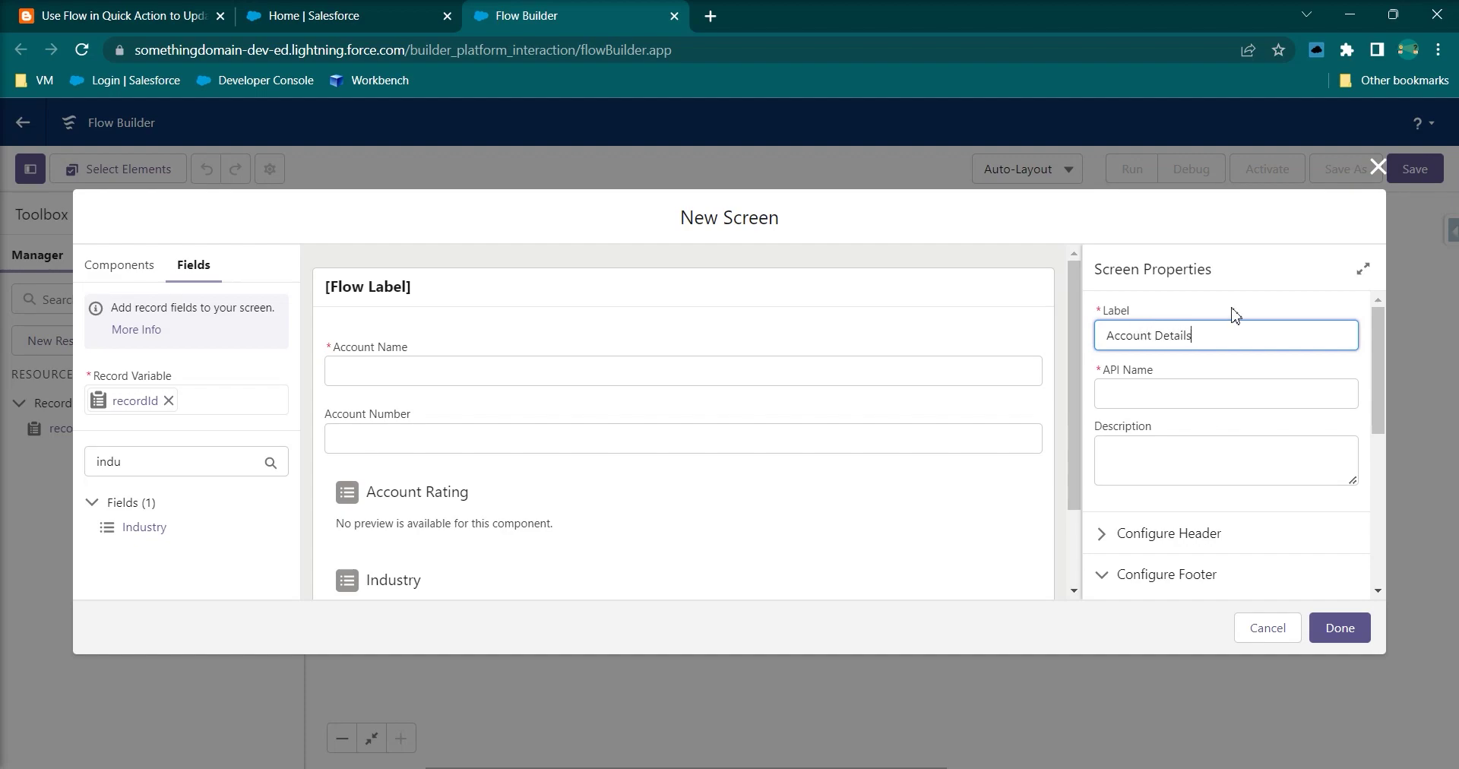
click(1340, 627)
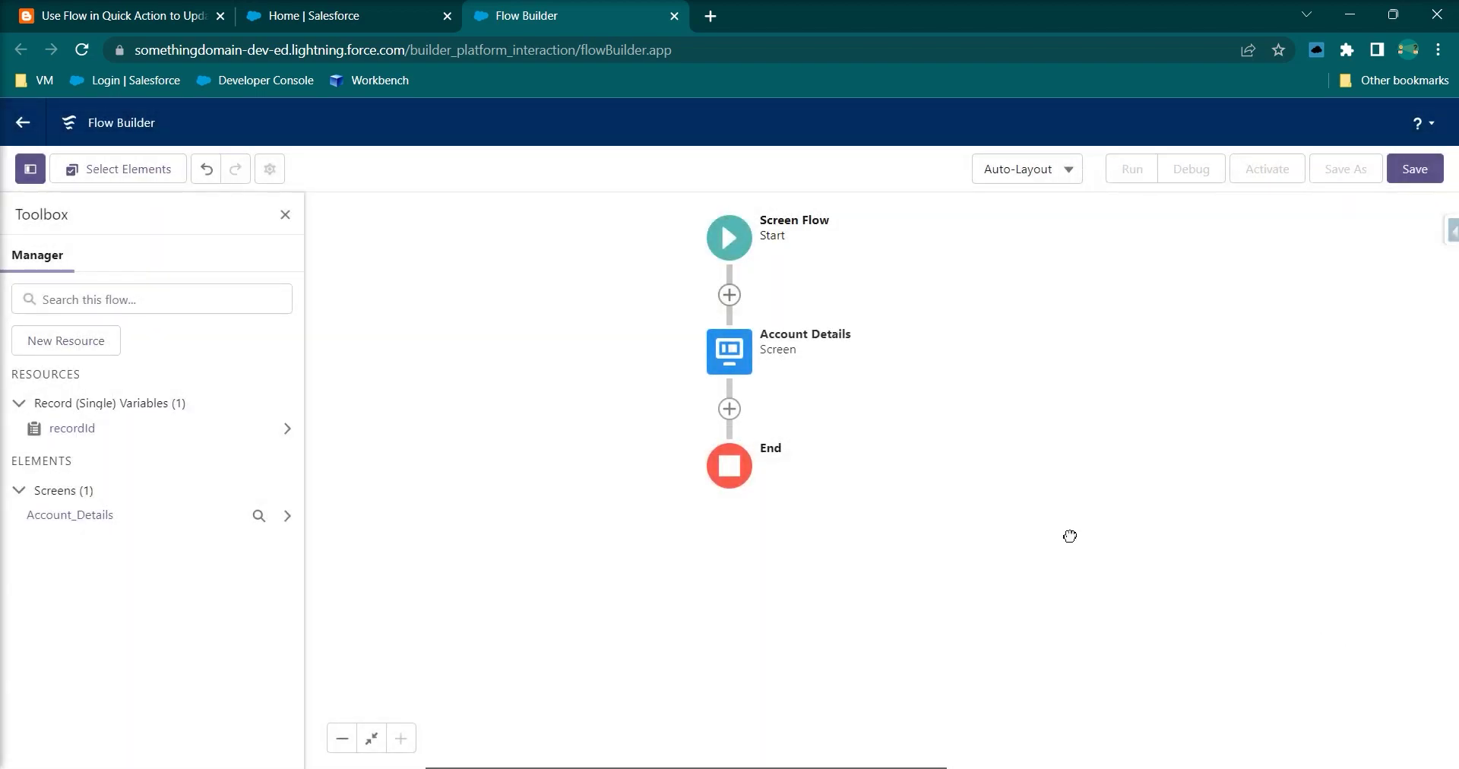
Reopen the Account Details screen to review its fields and footer, then close it without changes.
double_click(810, 375)
scroll(582, 445, down, 2)
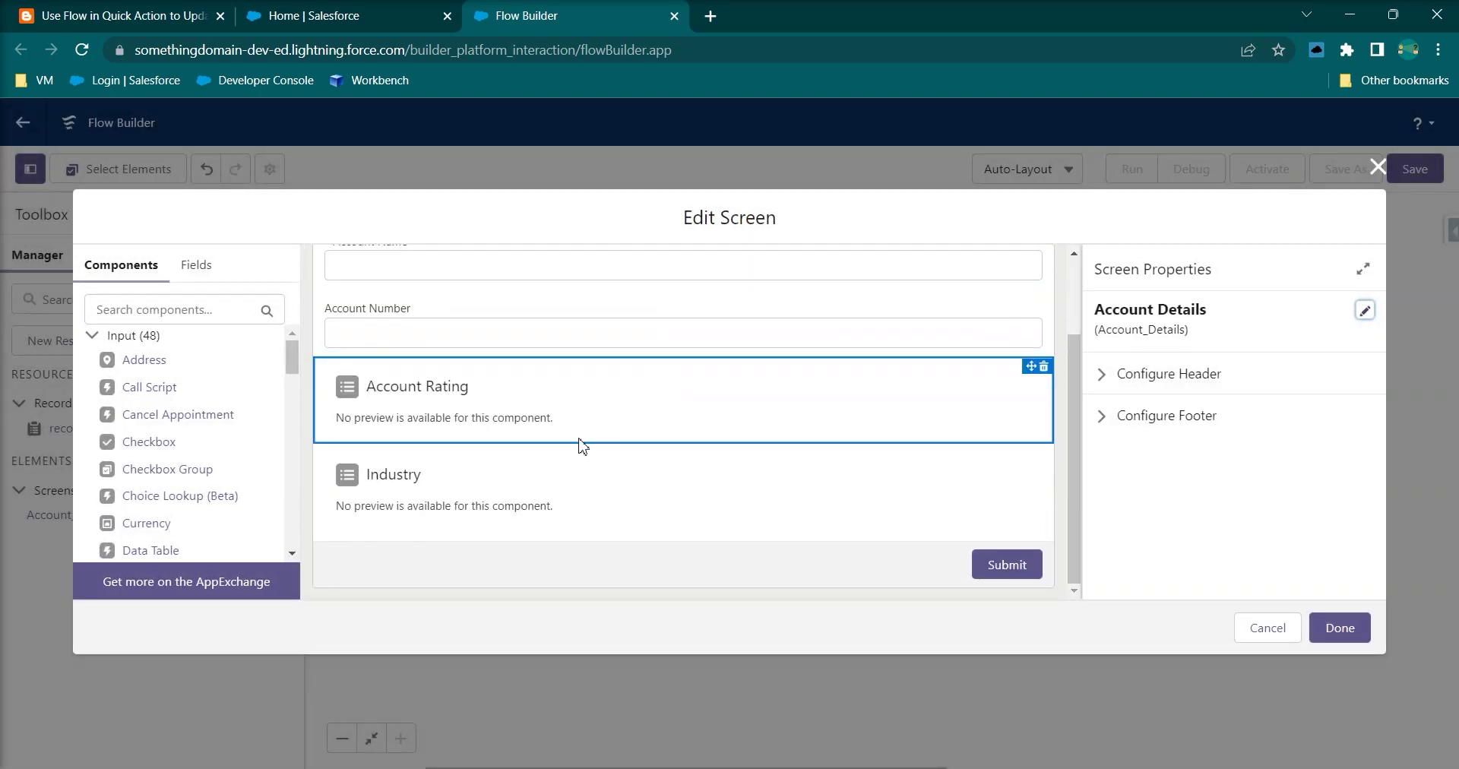
scroll(798, 395, up, 2)
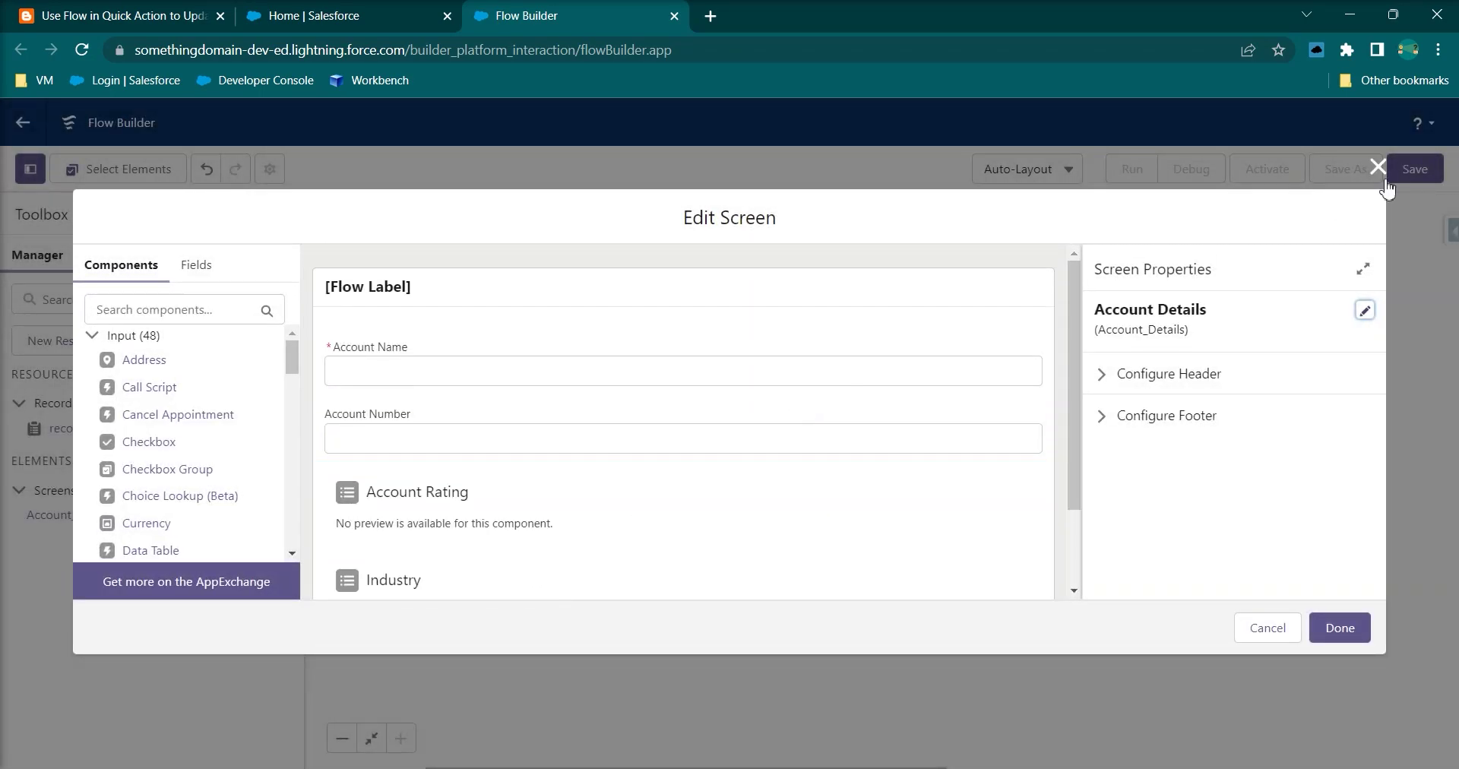
click(1379, 169)
Check the tutorial blog post's instructions for the update record element and return to the flow.
click(128, 20)
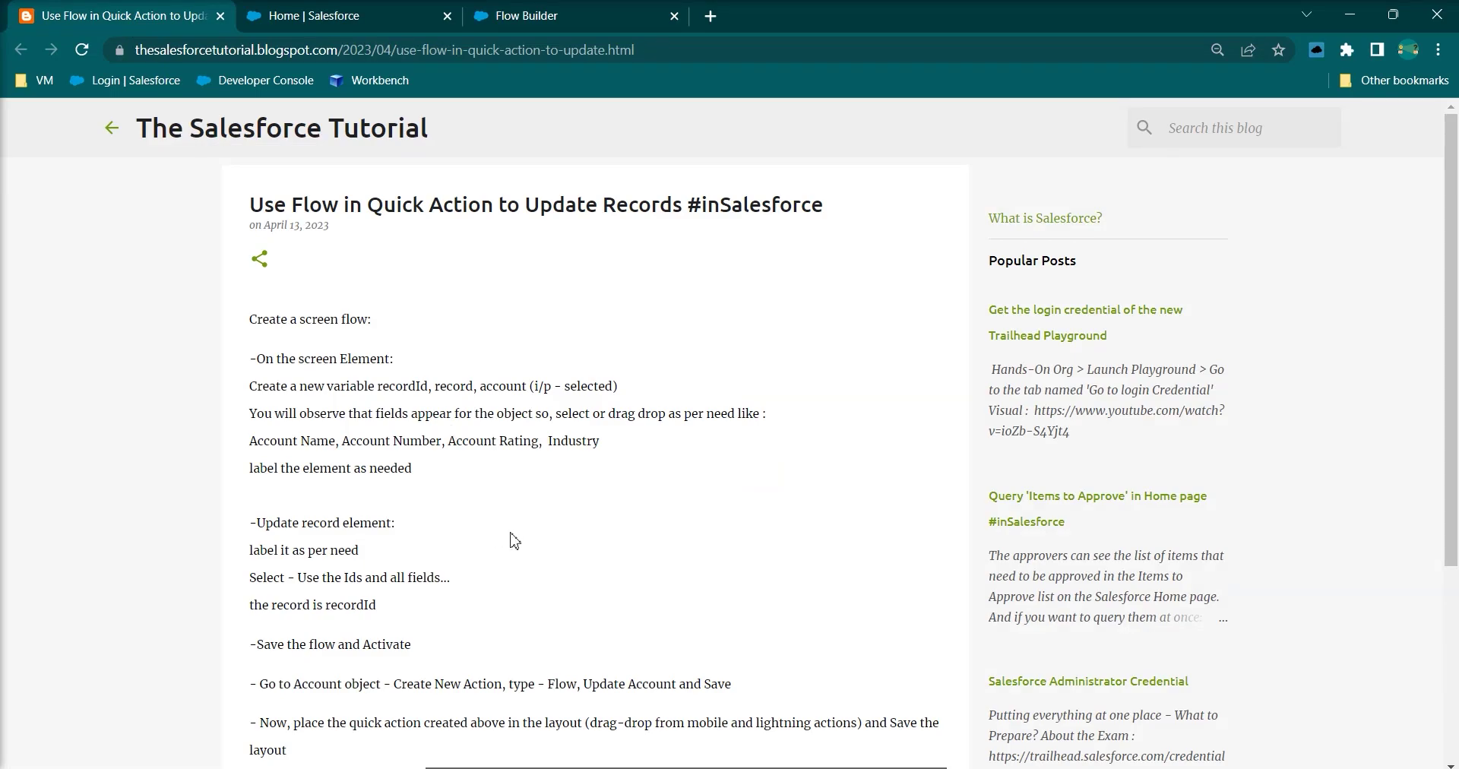
drag(283, 407, 424, 475)
drag(280, 523, 434, 617)
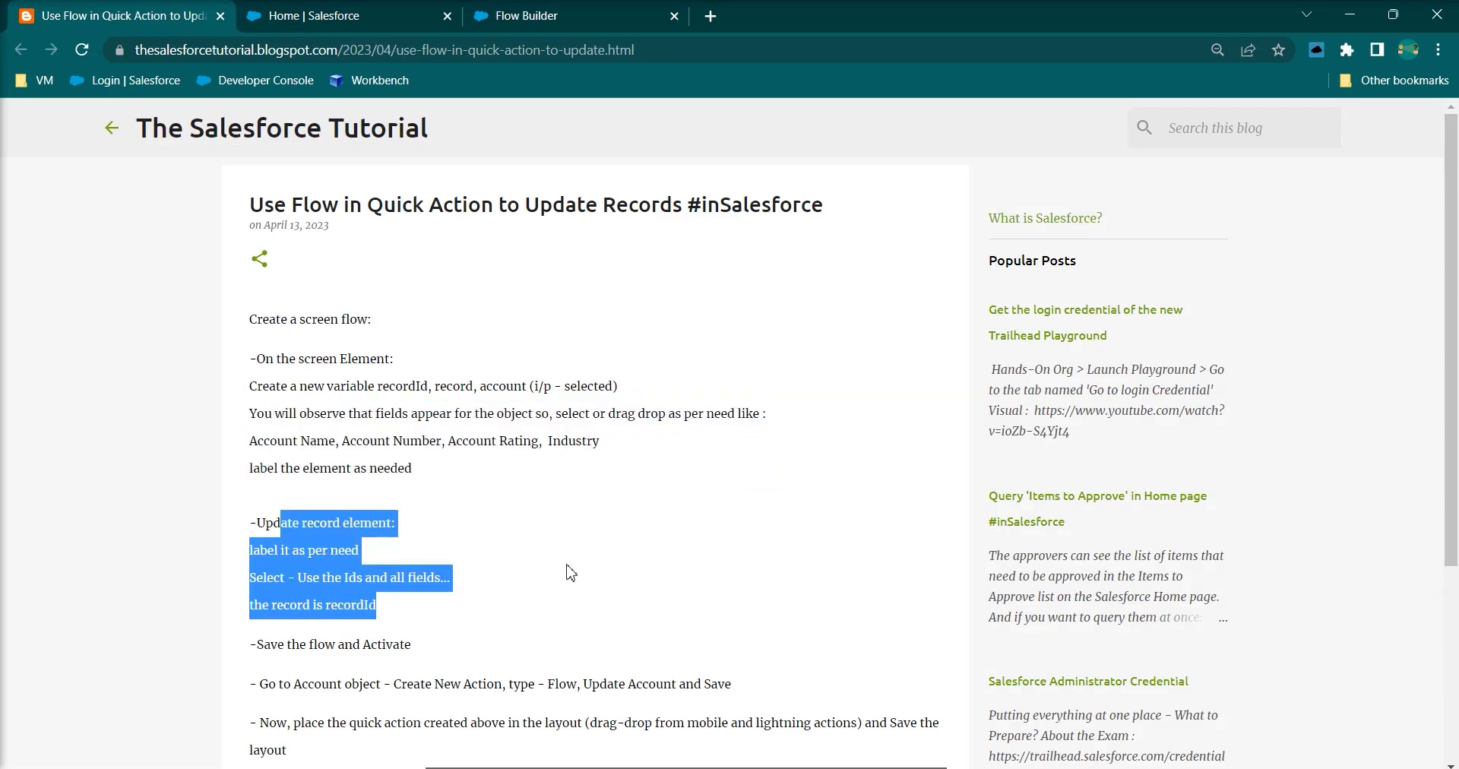
click(490, 119)
click(495, 27)
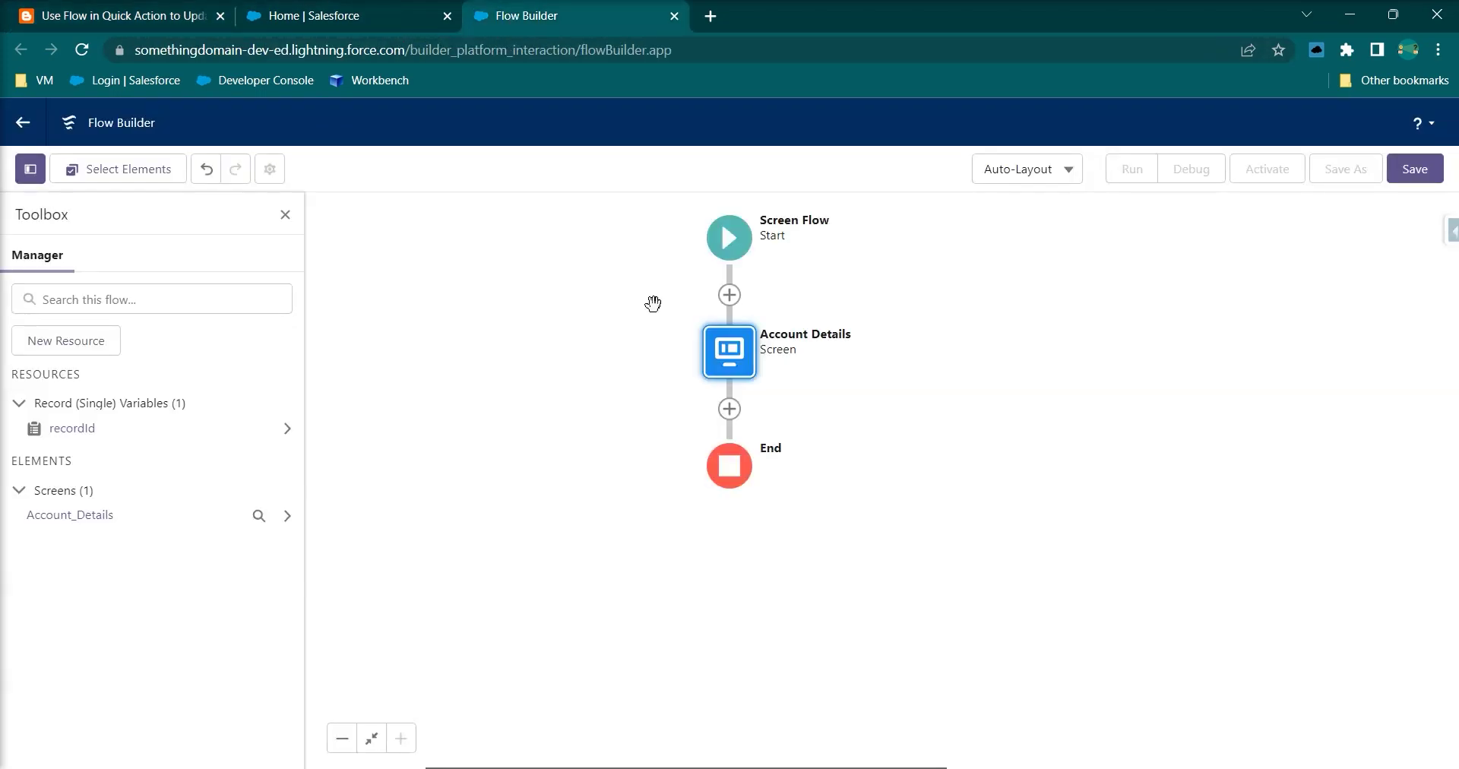
Add an Update Records element after the Account Details screen and label it UpdateAccount.
click(730, 408)
text(up)
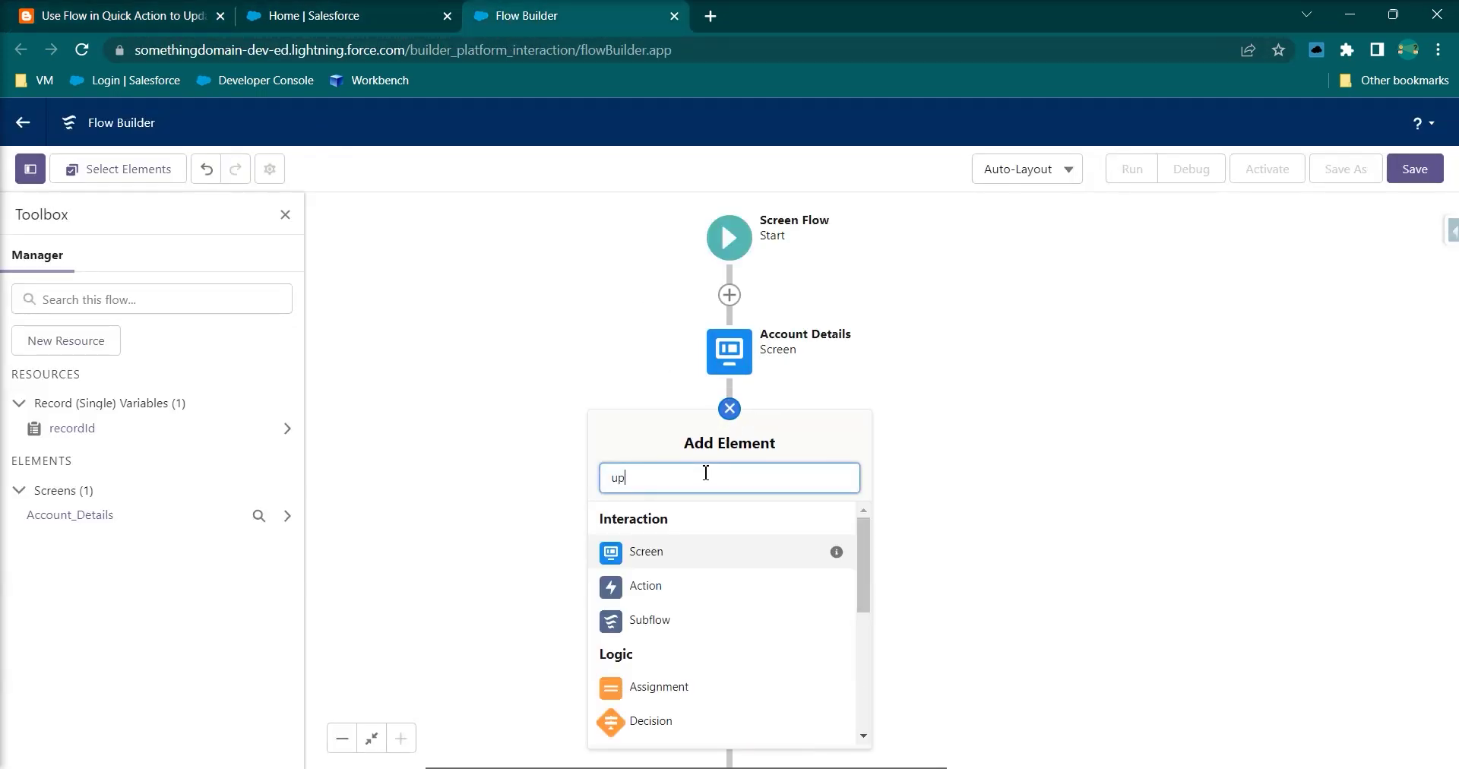
text(date)
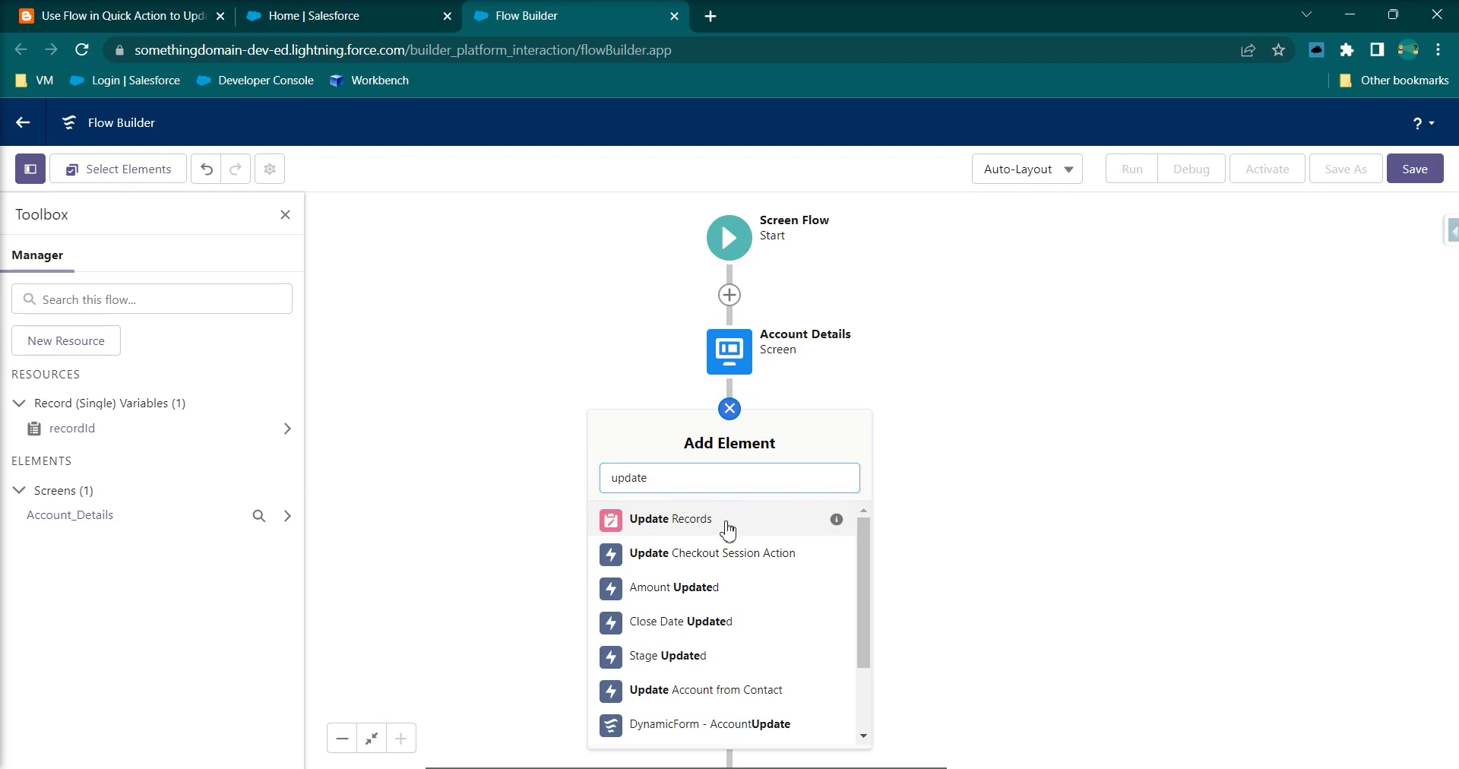
click(728, 524)
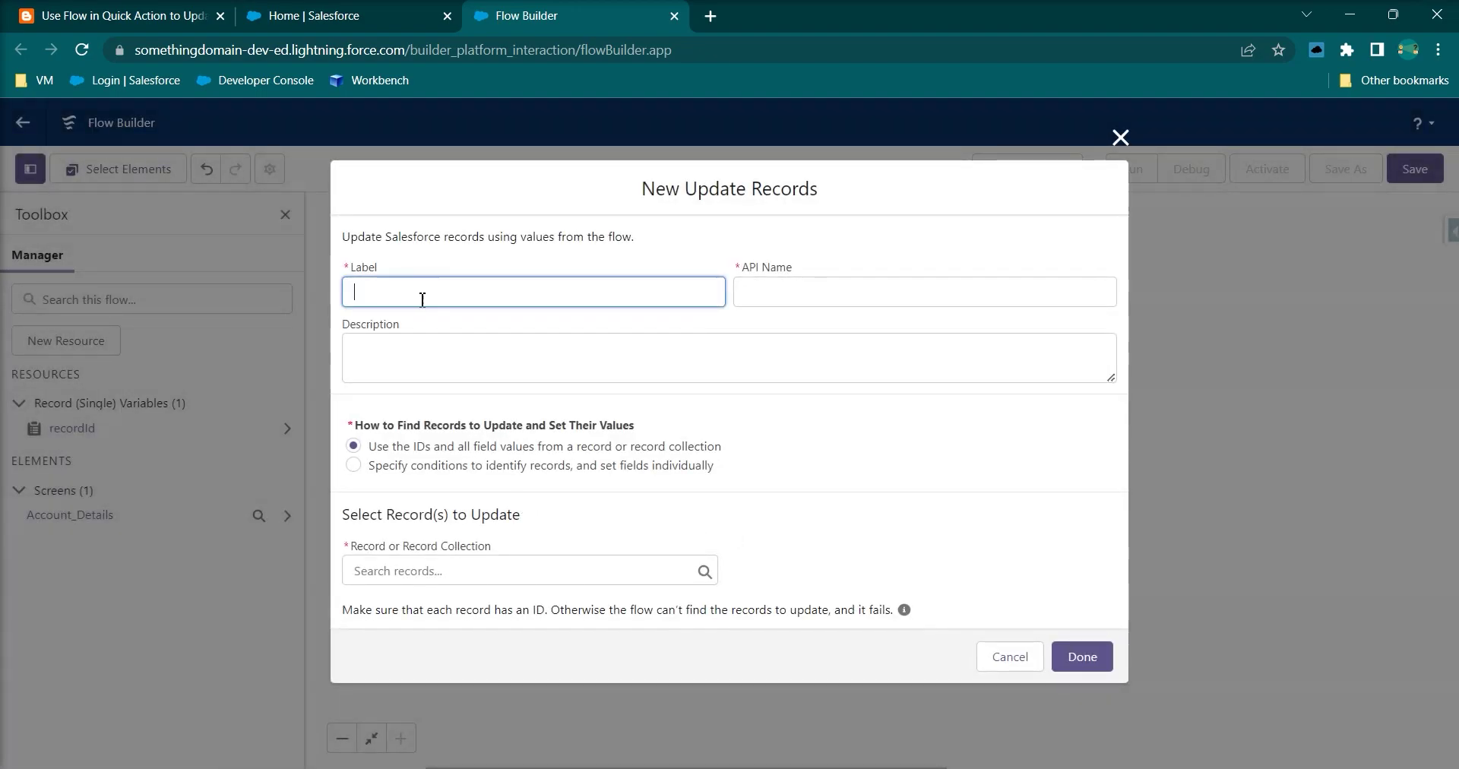
text(UpdateAcc)
click(649, 407)
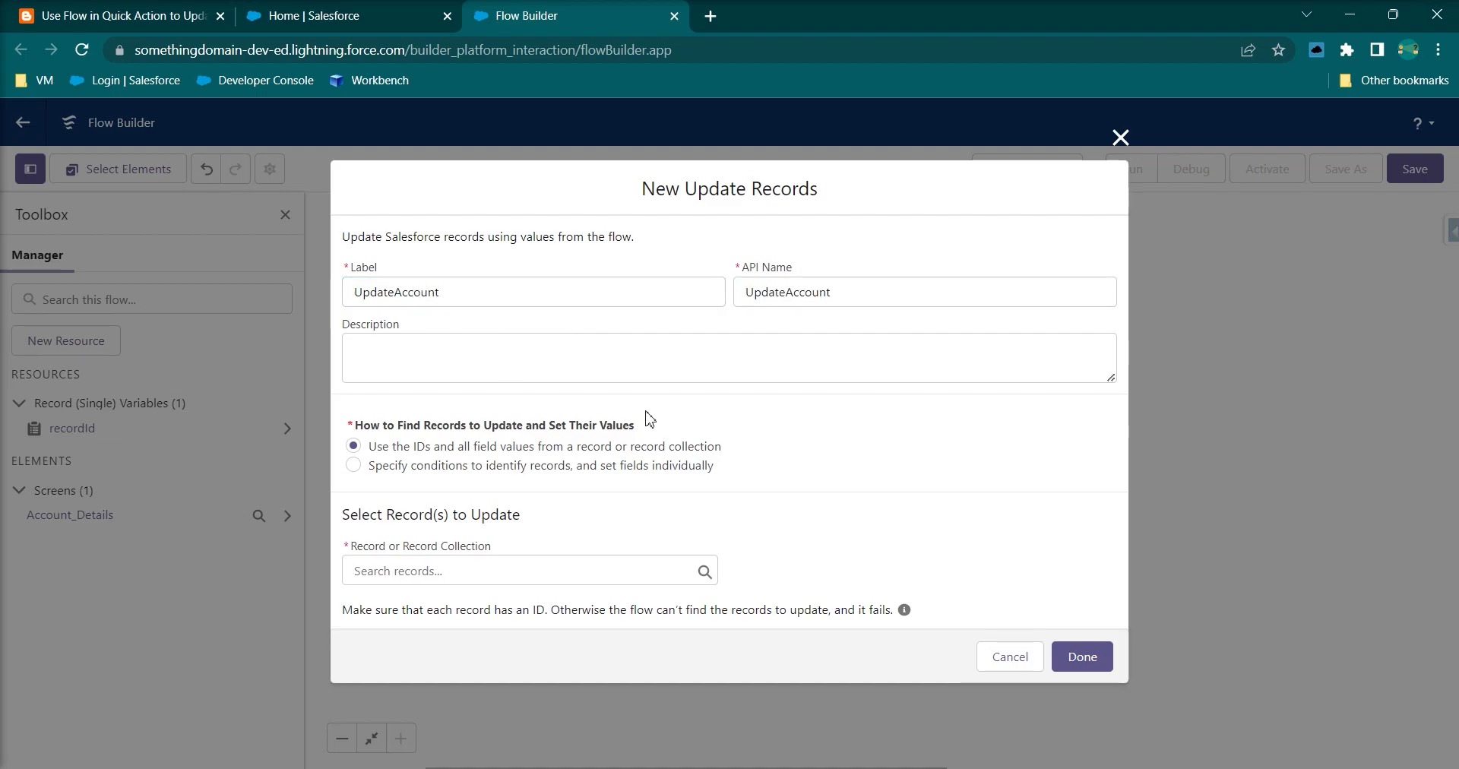
Set recordId as the record to update in the UpdateAccount element and finish it.
click(446, 580)
text(rec)
click(417, 646)
click(1083, 657)
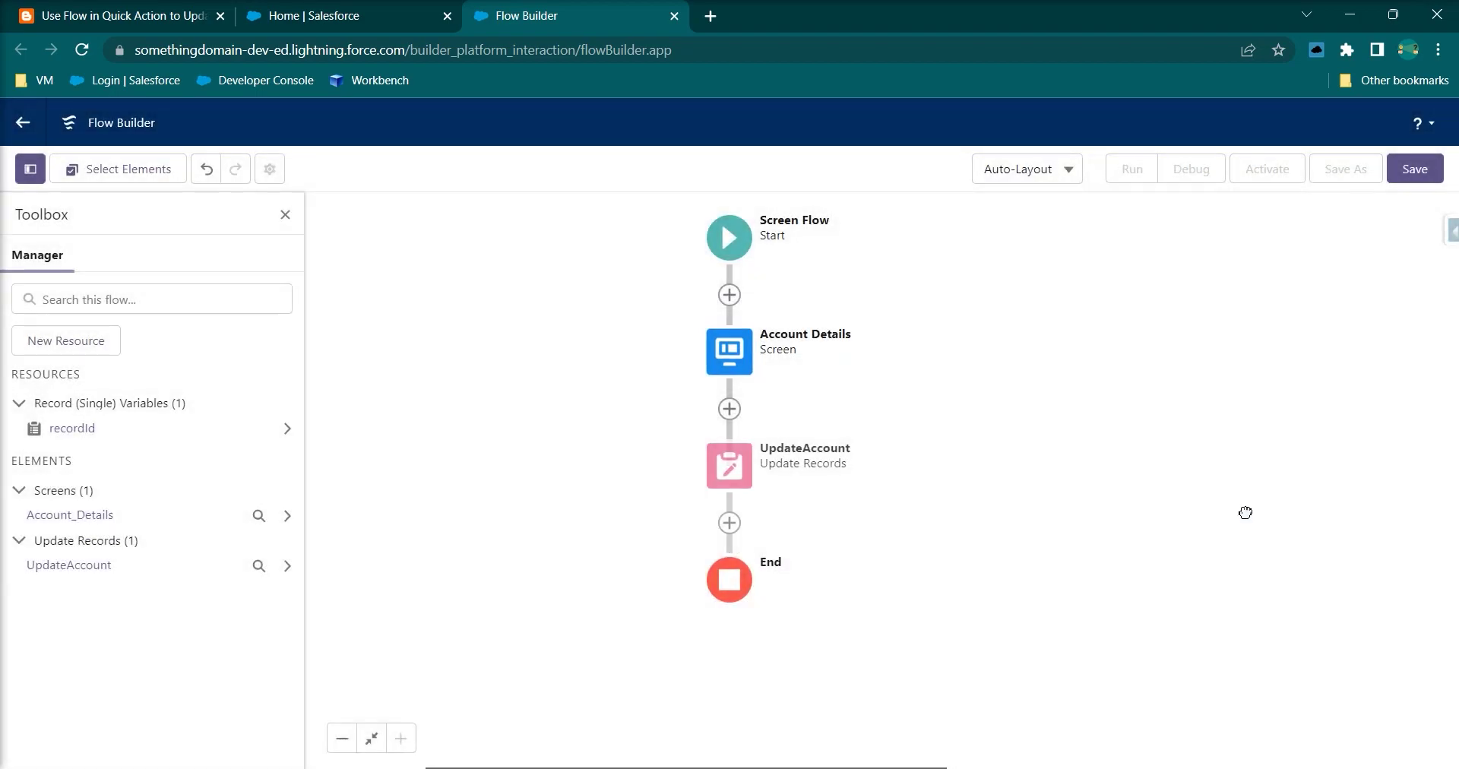
Add another Screen element after UpdateAccount and place a Display Text component on it.
click(731, 524)
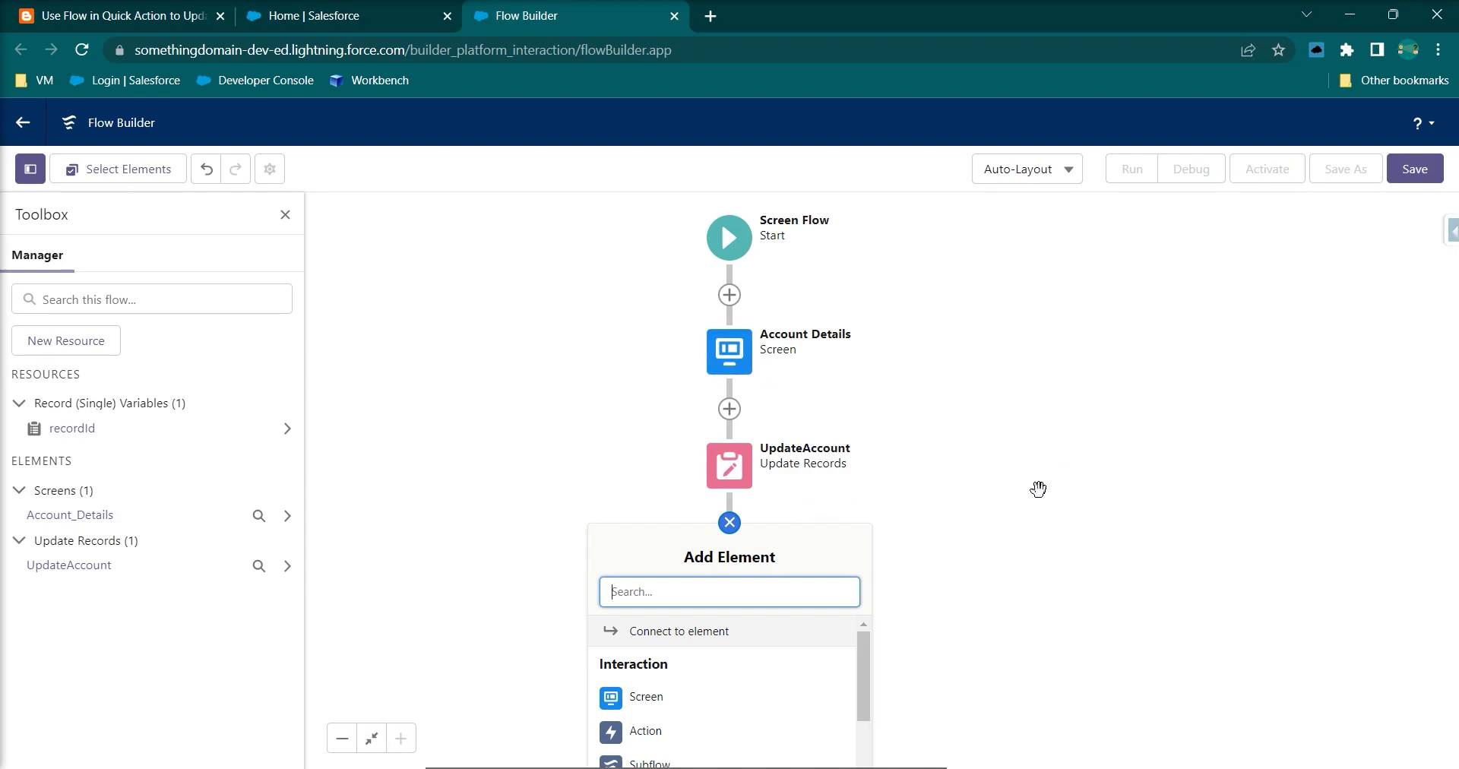
click(798, 695)
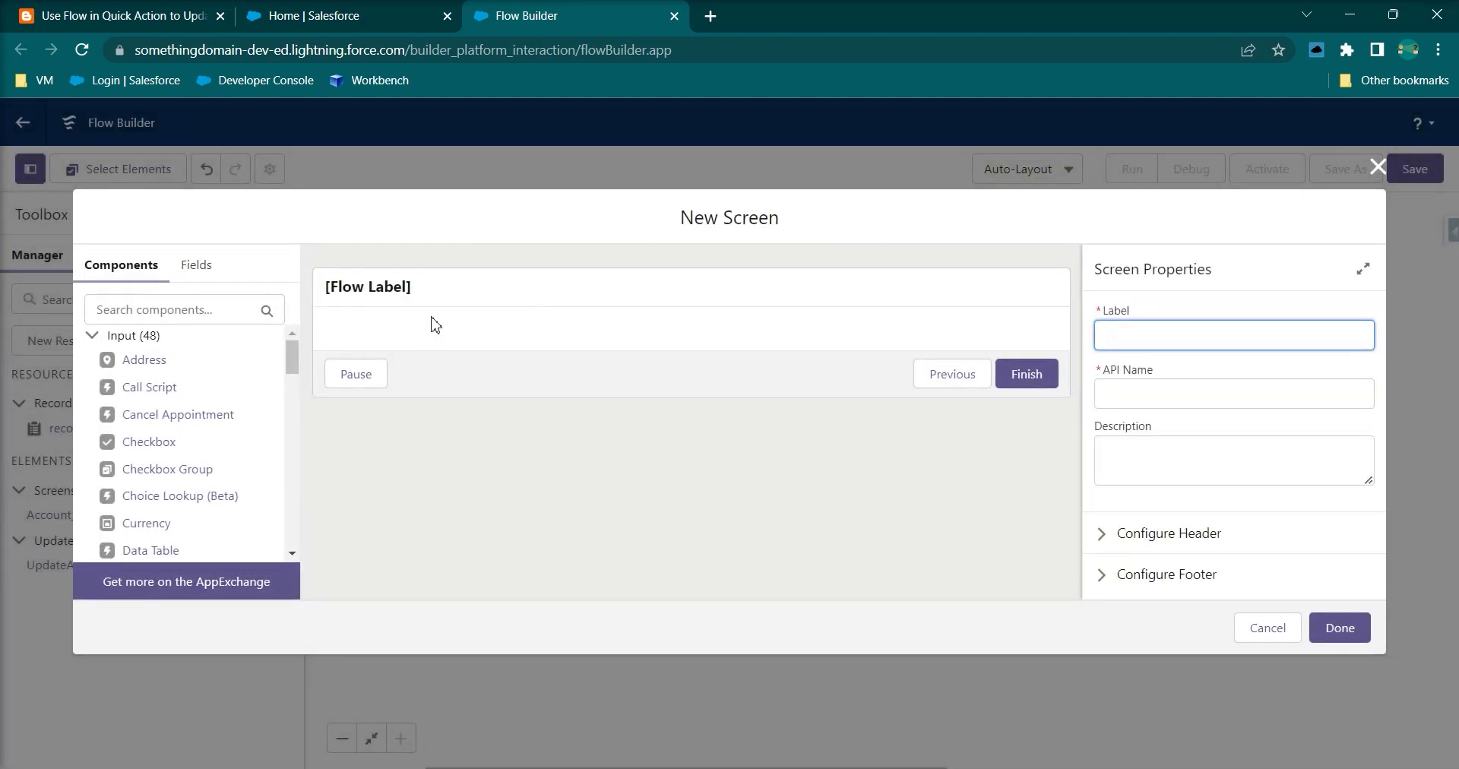
click(216, 316)
text(displa)
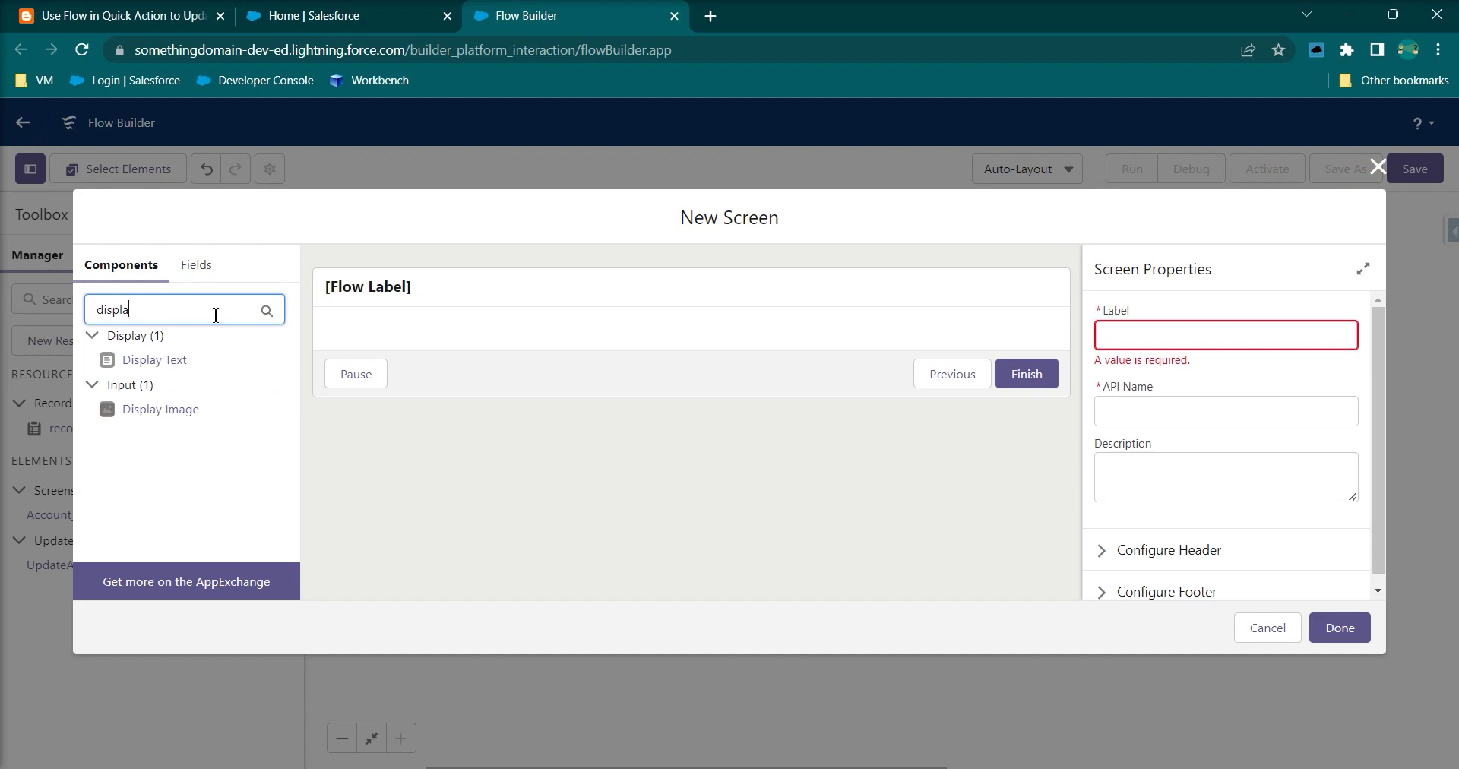
drag(152, 359, 415, 346)
Set the display text's API name to Done and enter "Done!" in bold as its content.
click(1158, 347)
text(Done)
click(1206, 465)
text(Done)
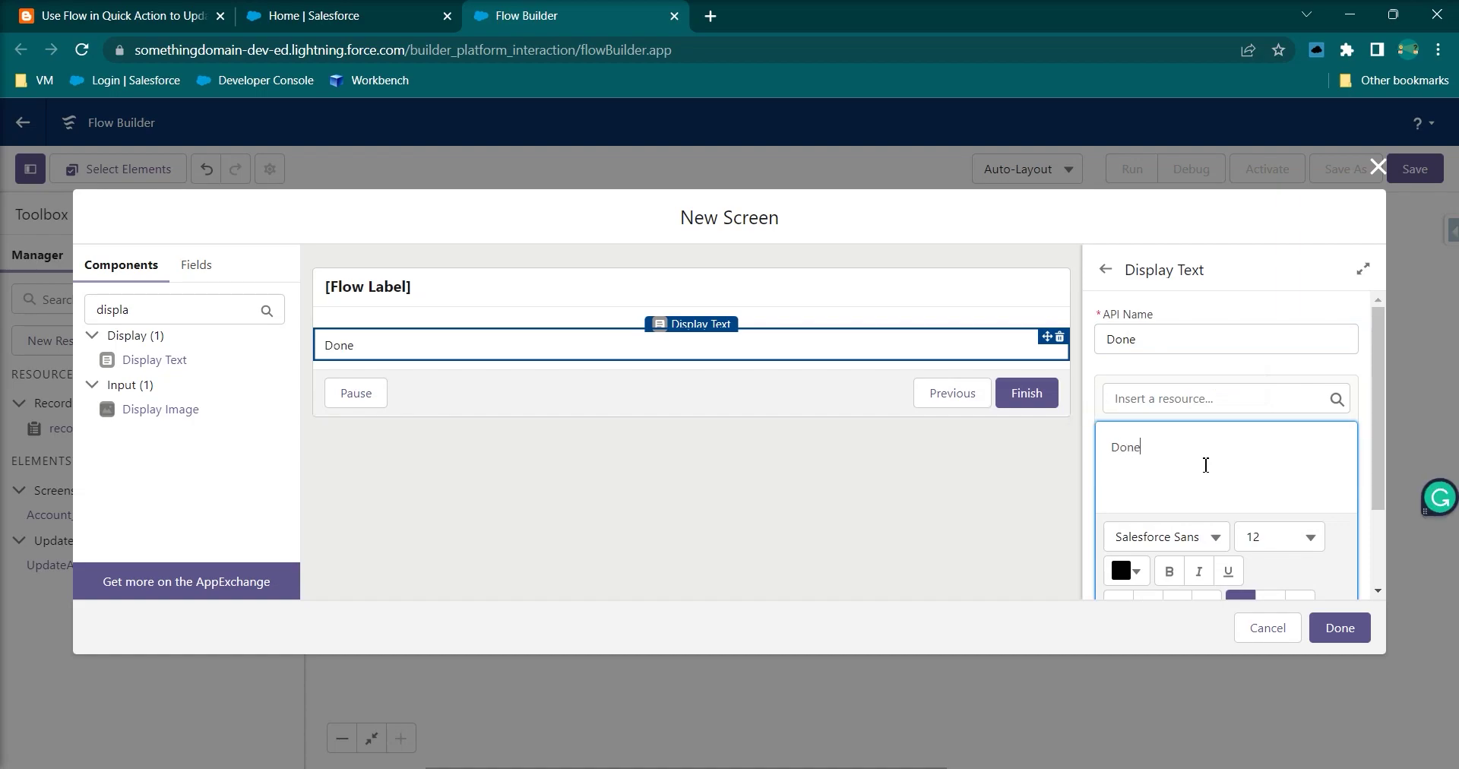
text(!)
drag(1175, 453, 1045, 449)
click(1169, 571)
click(1234, 483)
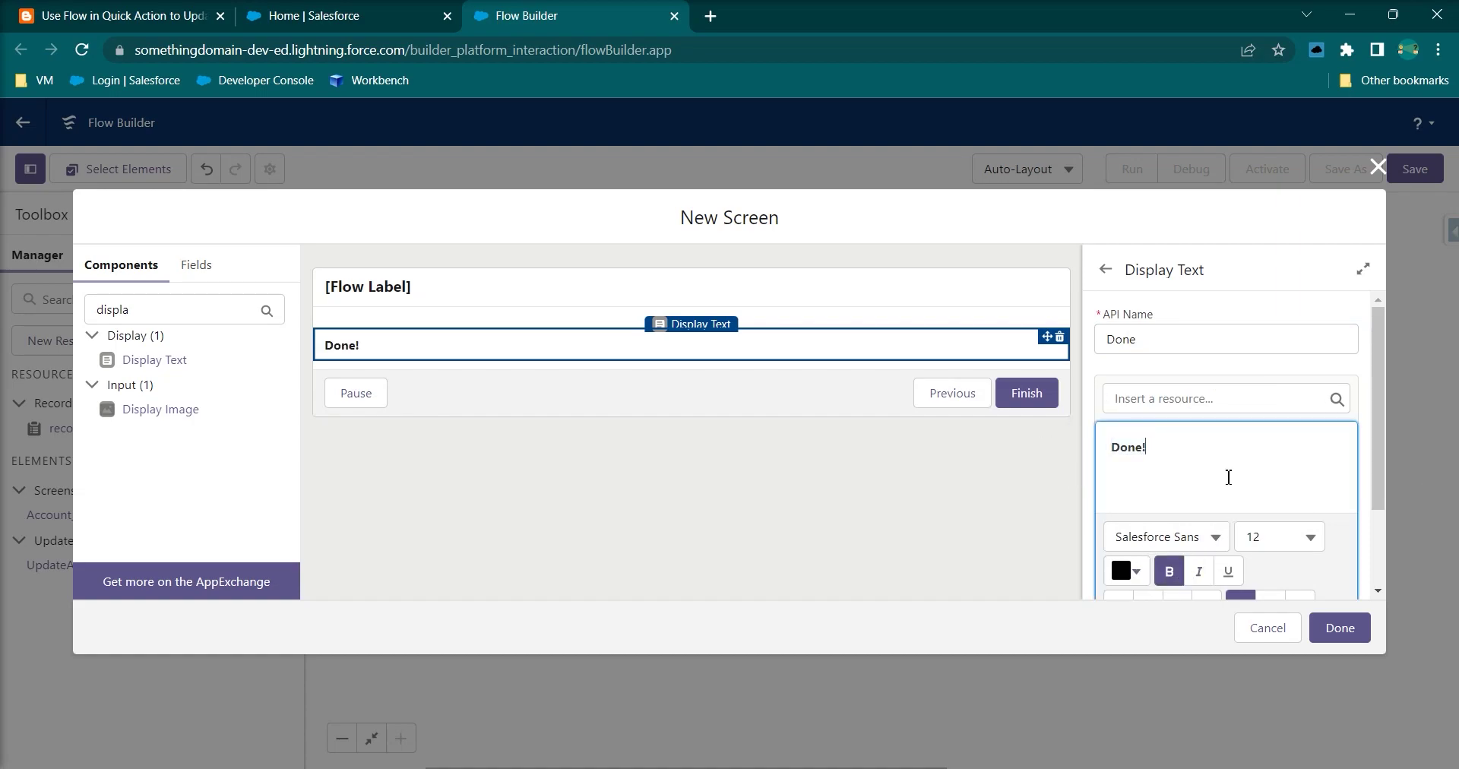
Set the new screen's label and API name to success and finish the screen.
click(415, 295)
click(1128, 337)
text(s)
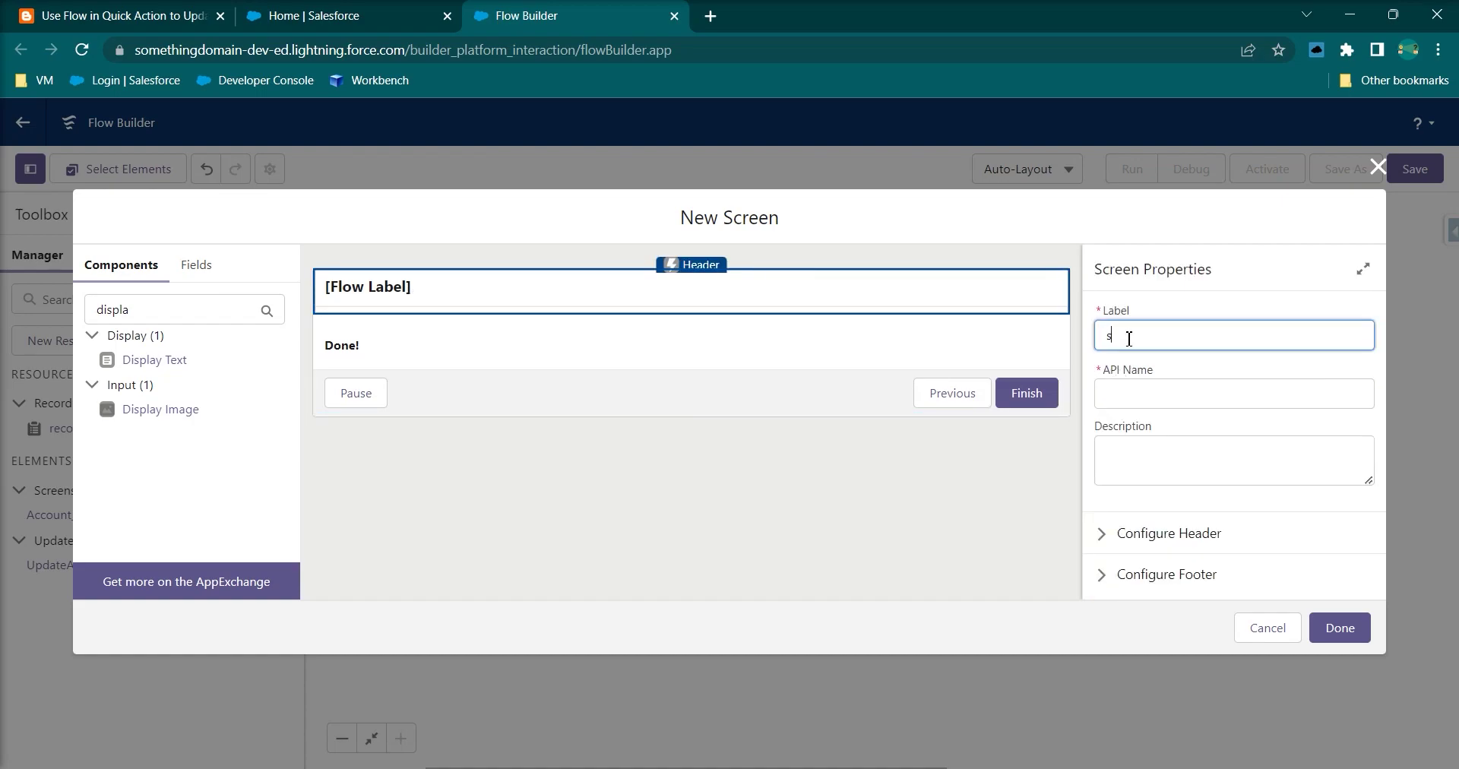
text(uccess)
key(Tab)
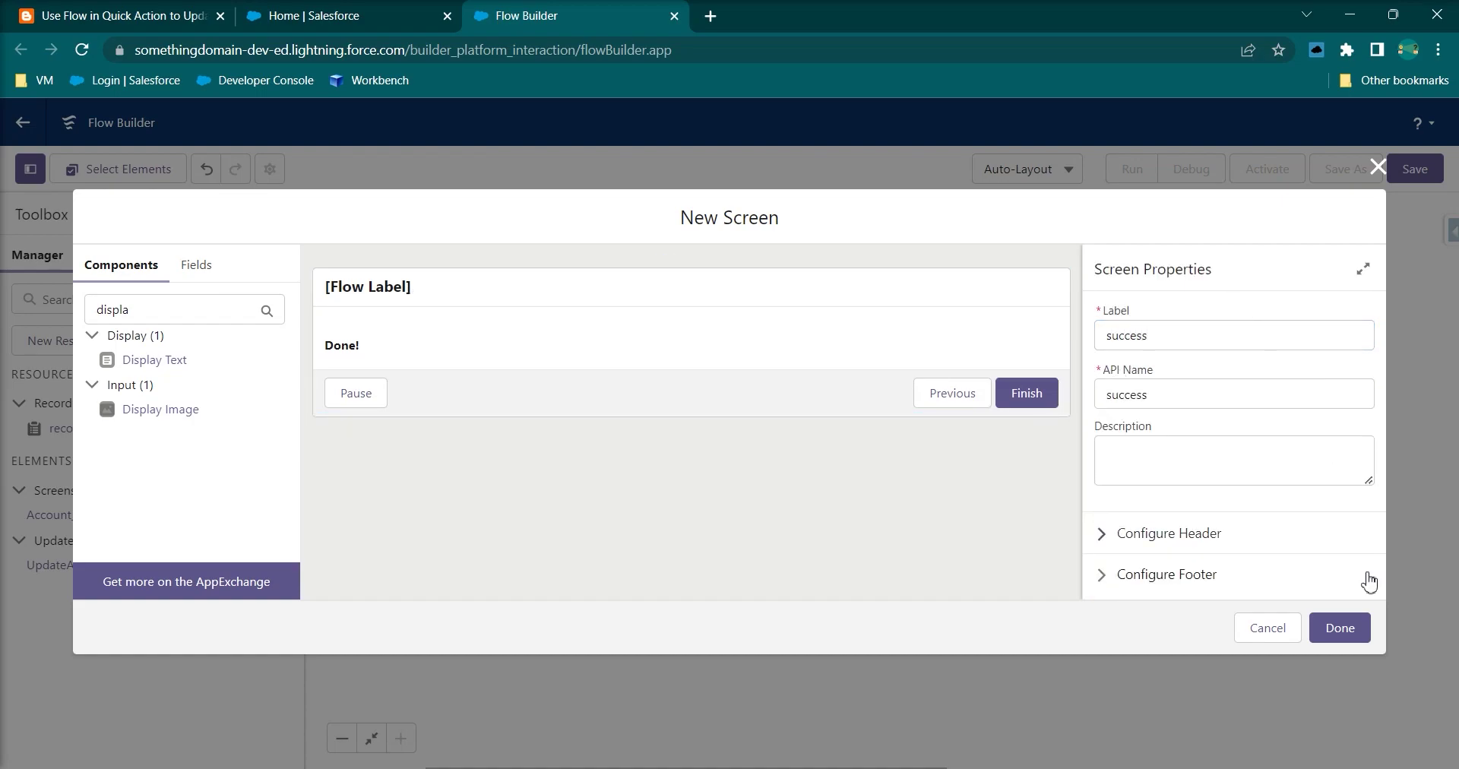
click(1340, 628)
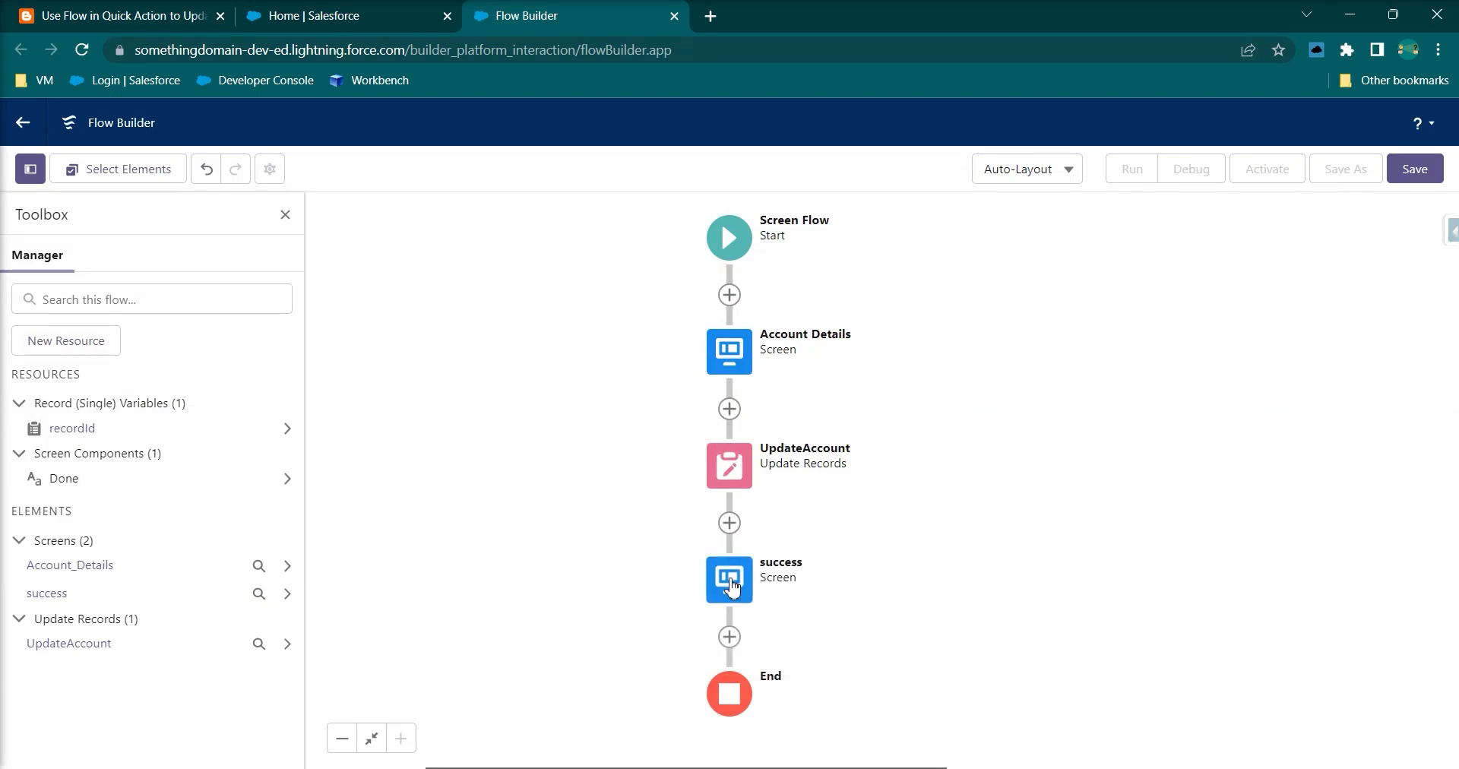
Save the flow with the label QuickActionUpdateAccount and activate it.
click(1416, 179)
click(509, 381)
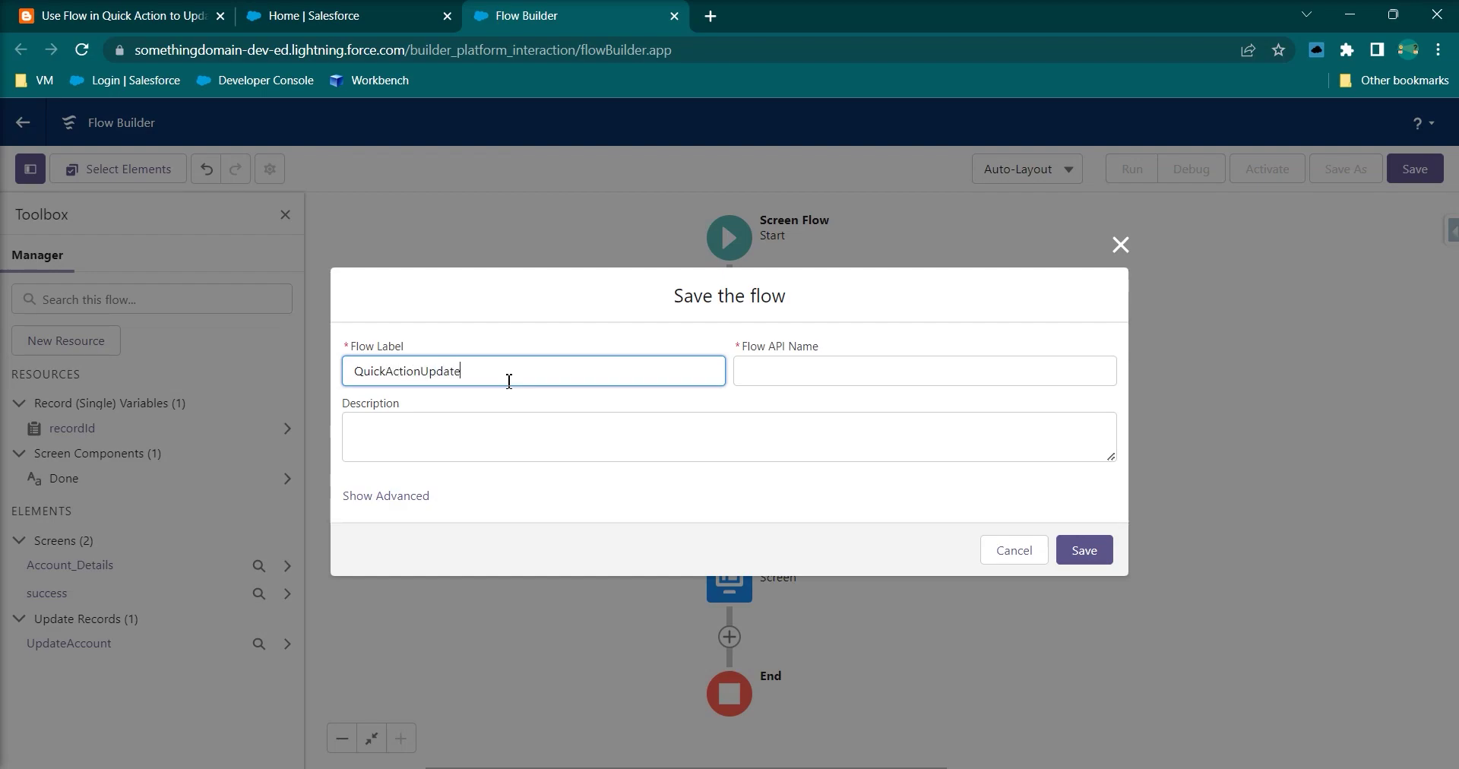
click(745, 351)
click(1110, 558)
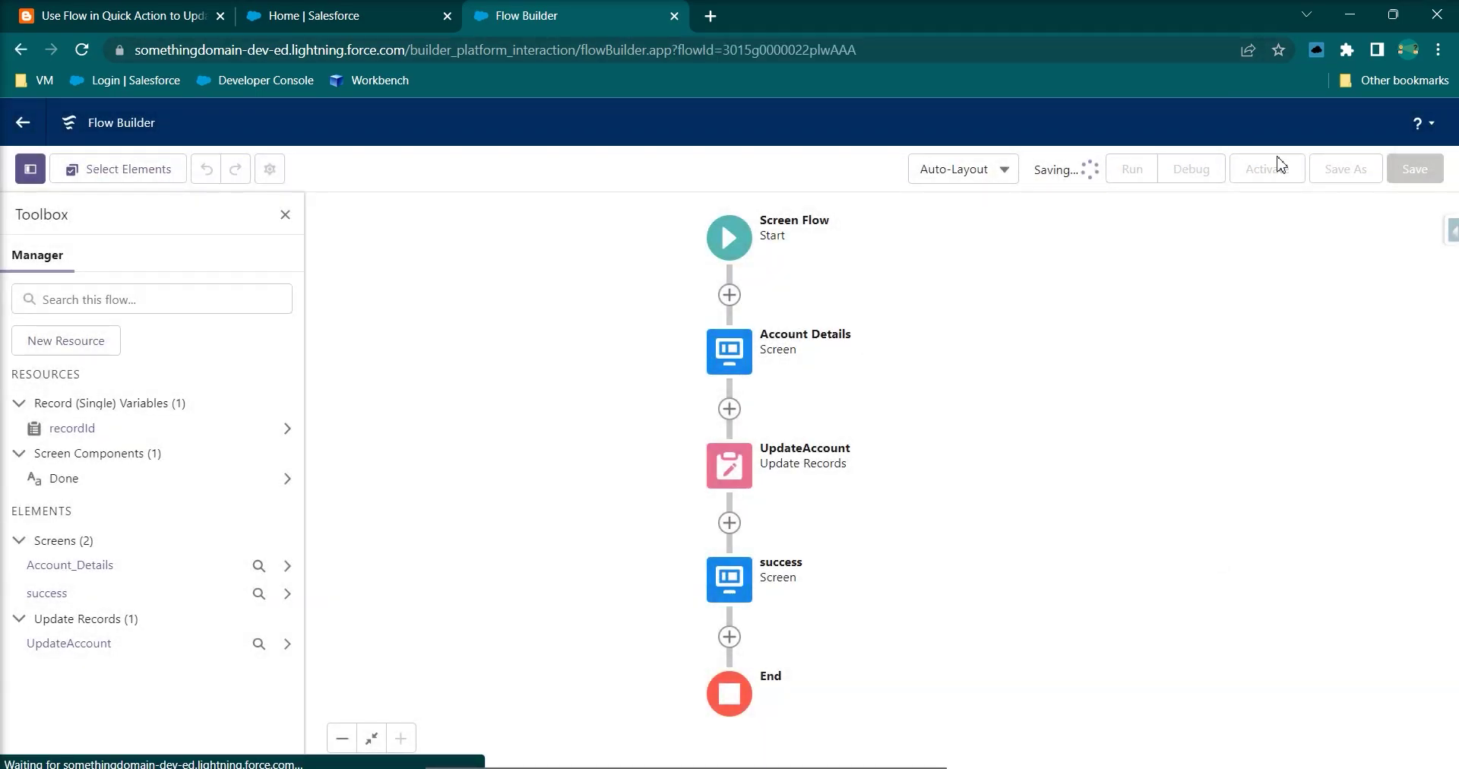
click(1289, 173)
Start a new action under the Account object's Buttons, Links, and Actions in Object Manager.
click(334, 15)
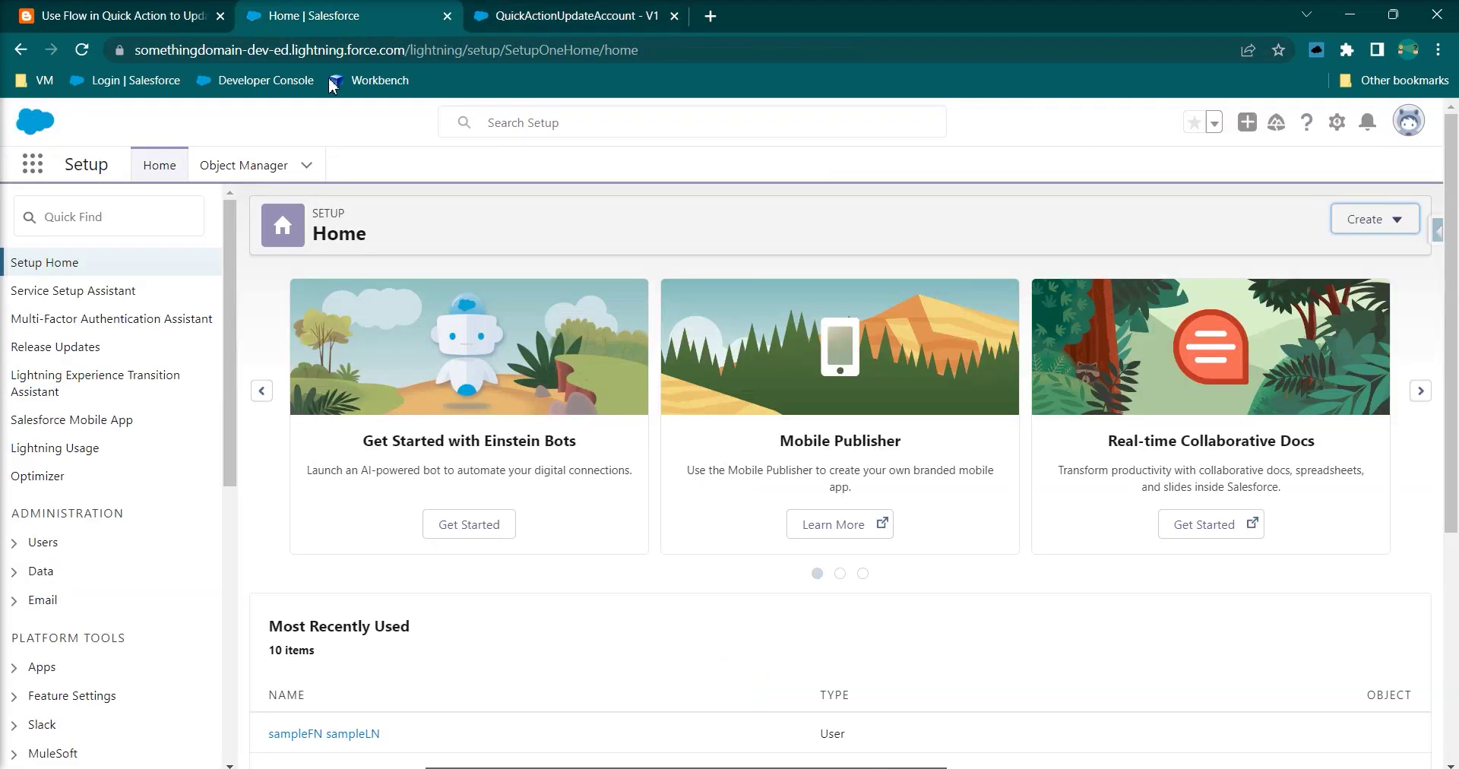
click(252, 172)
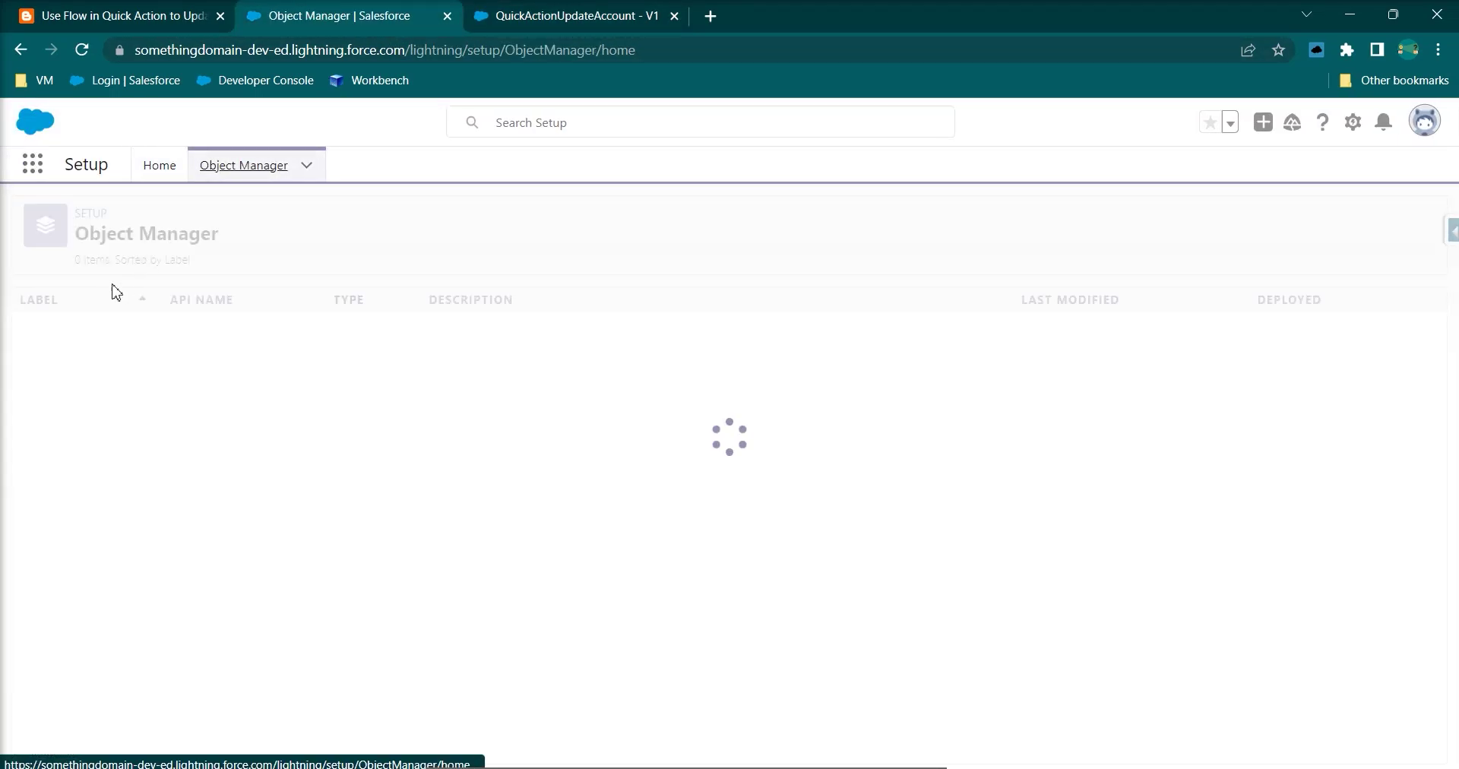
click(61, 332)
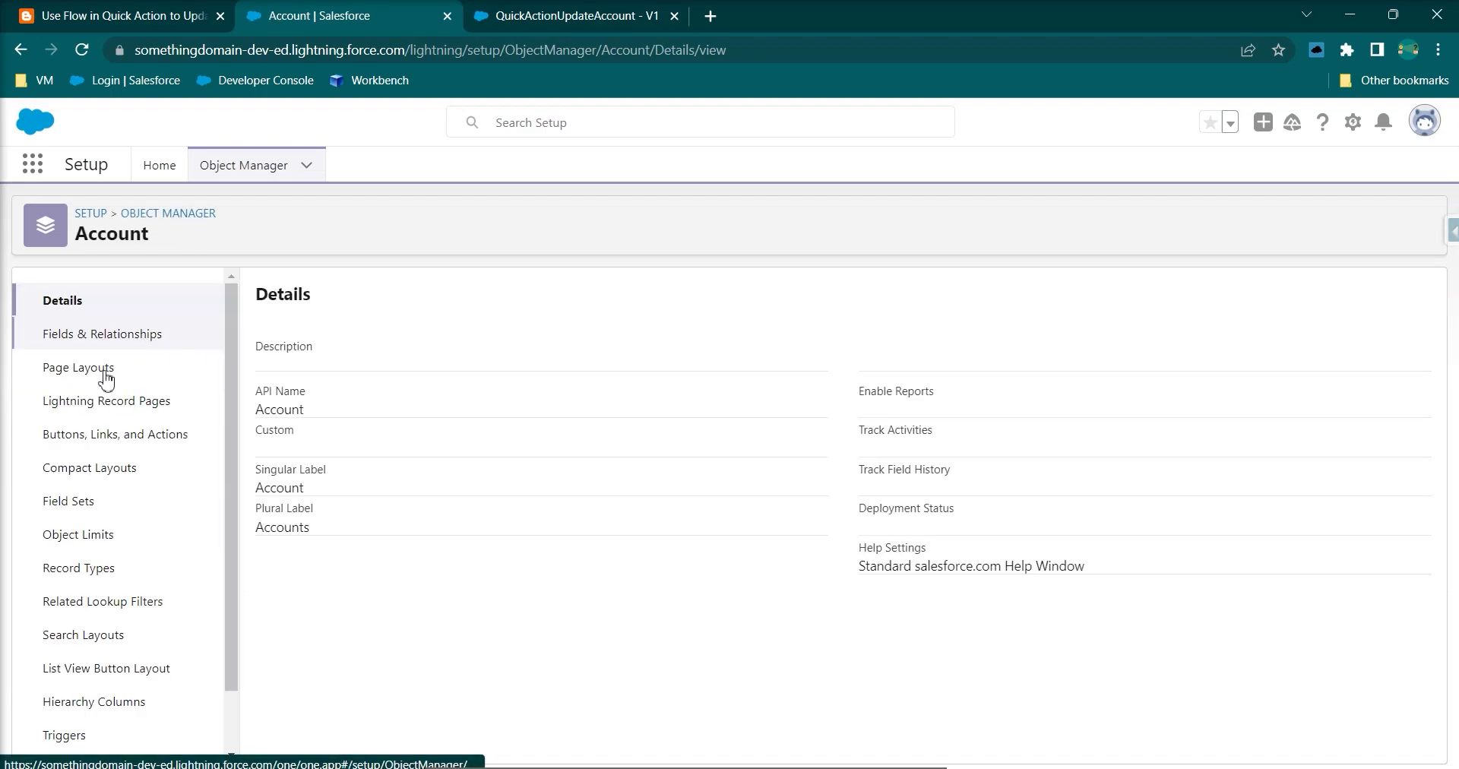
scroll(114, 498, down, 1)
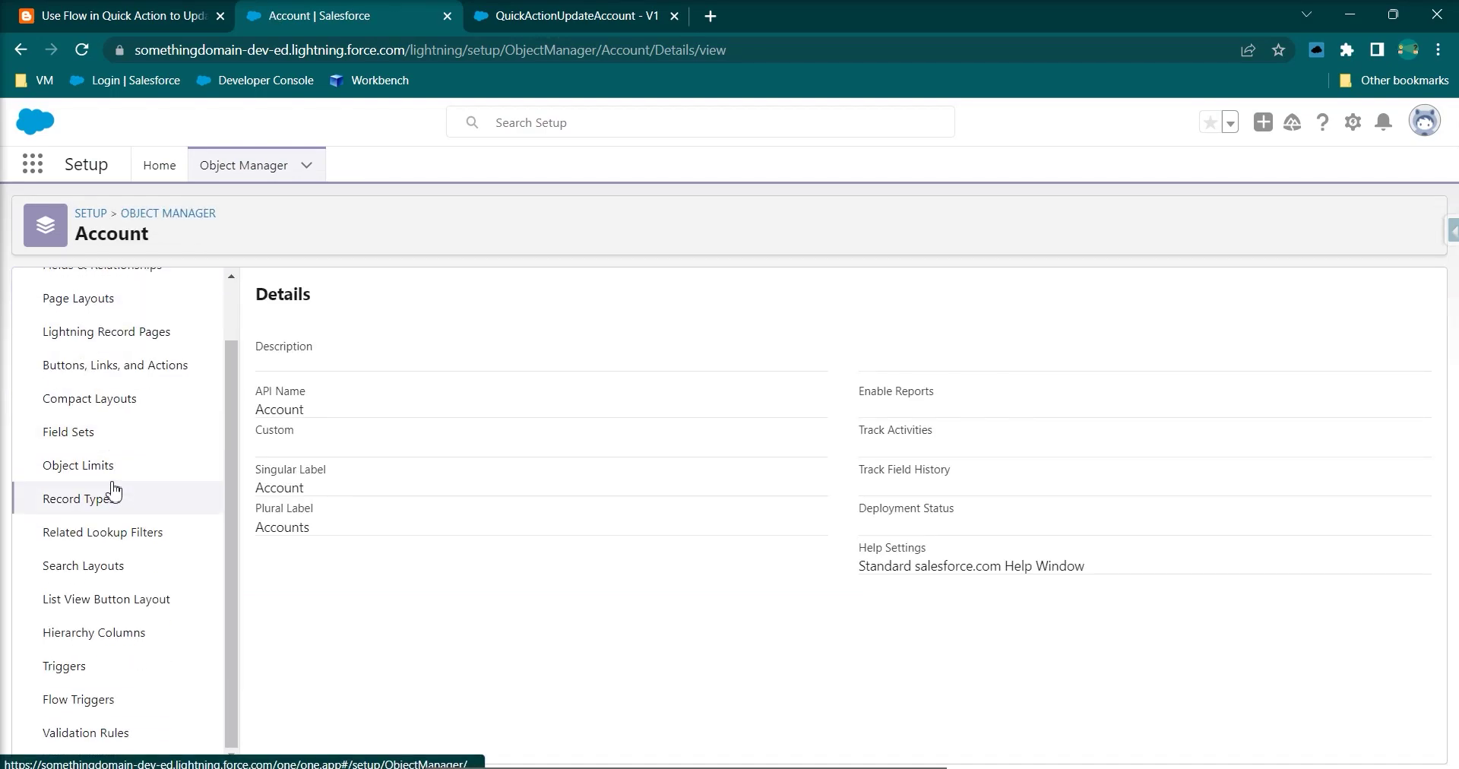
click(114, 367)
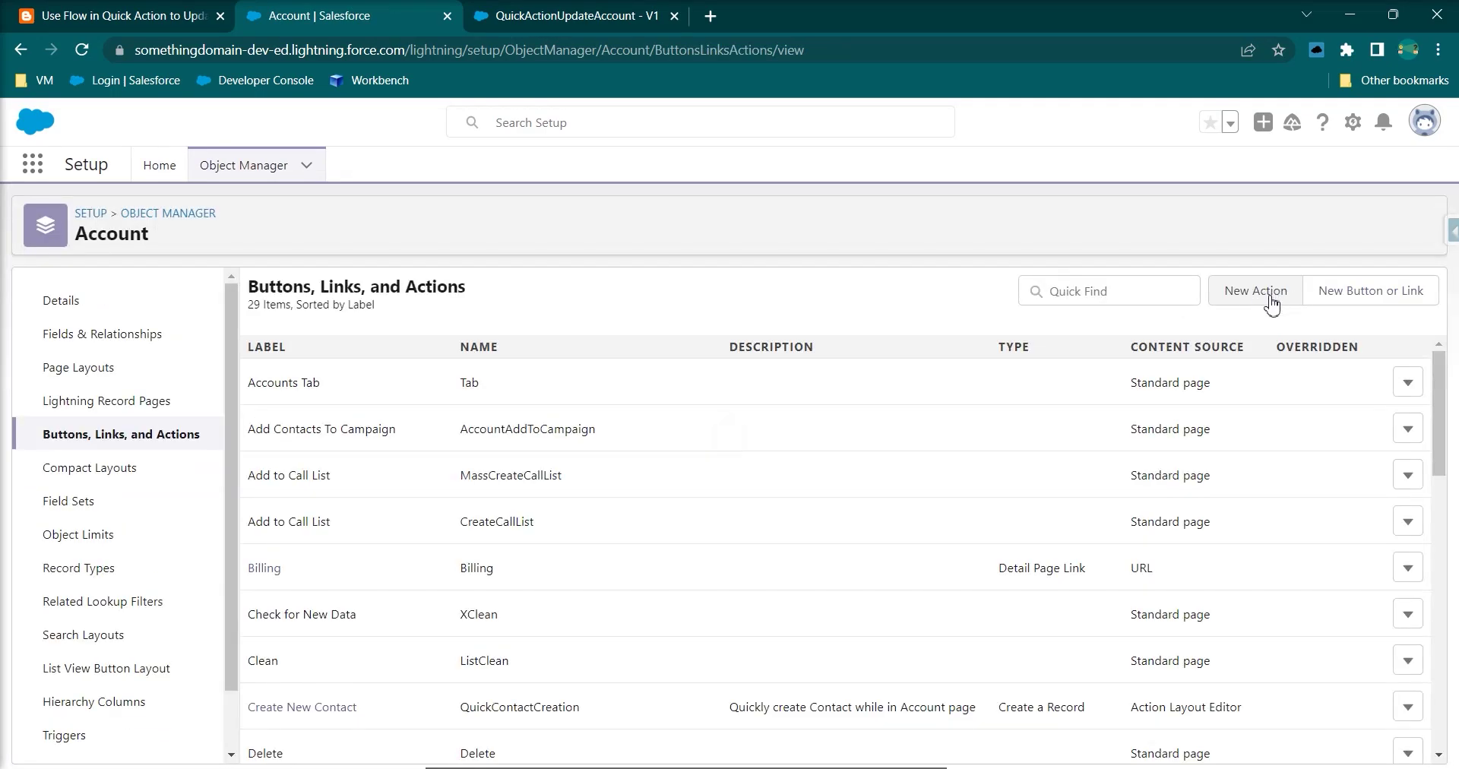
click(1360, 292)
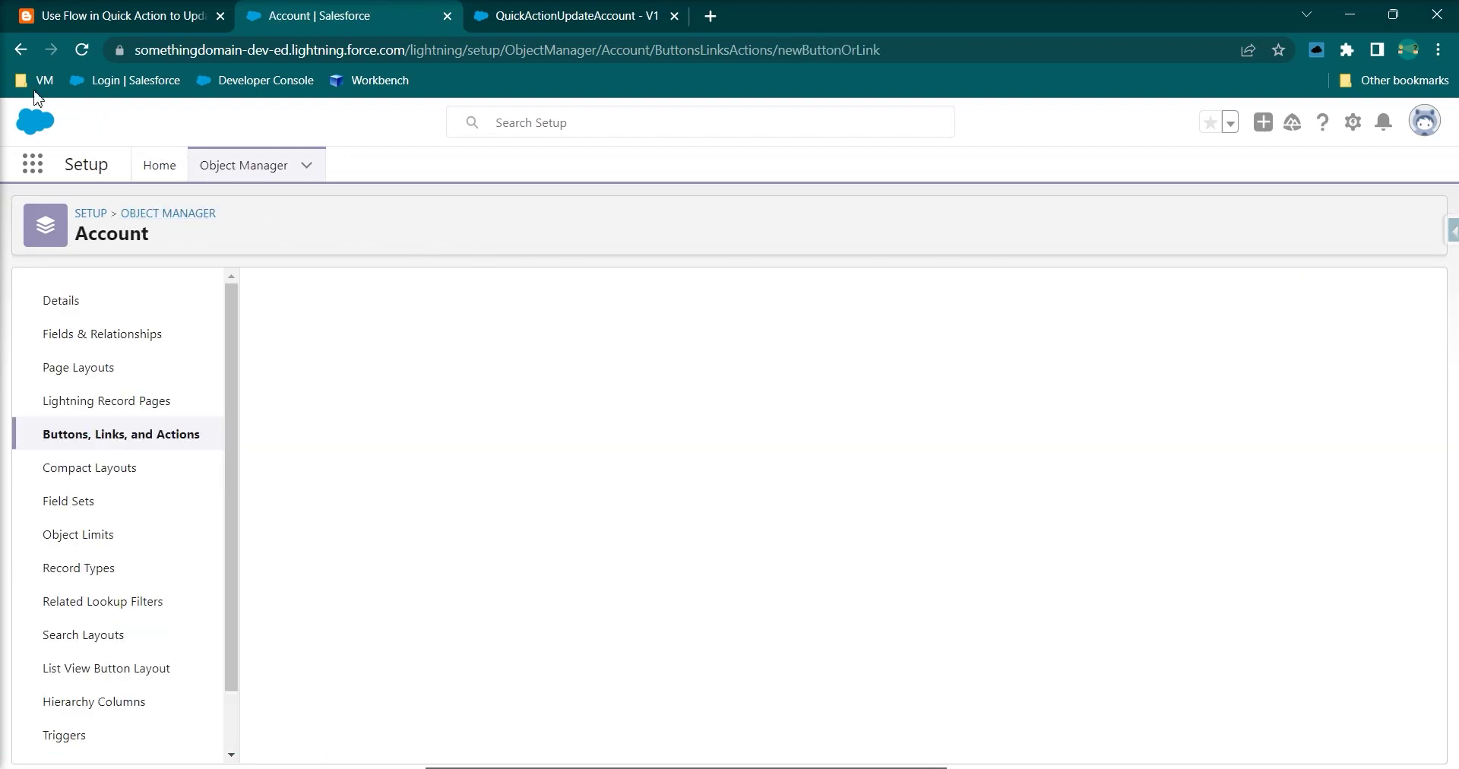
click(21, 49)
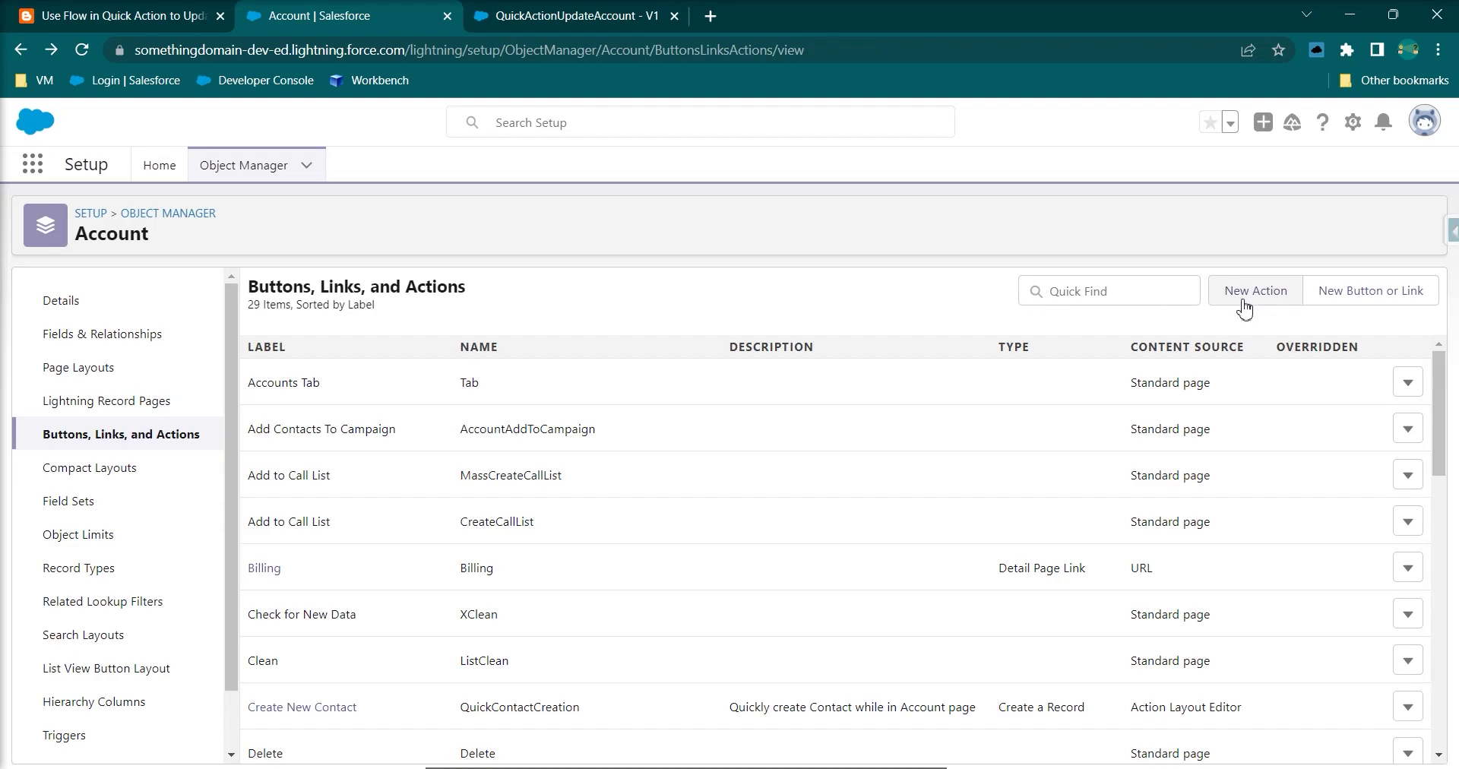
click(1246, 310)
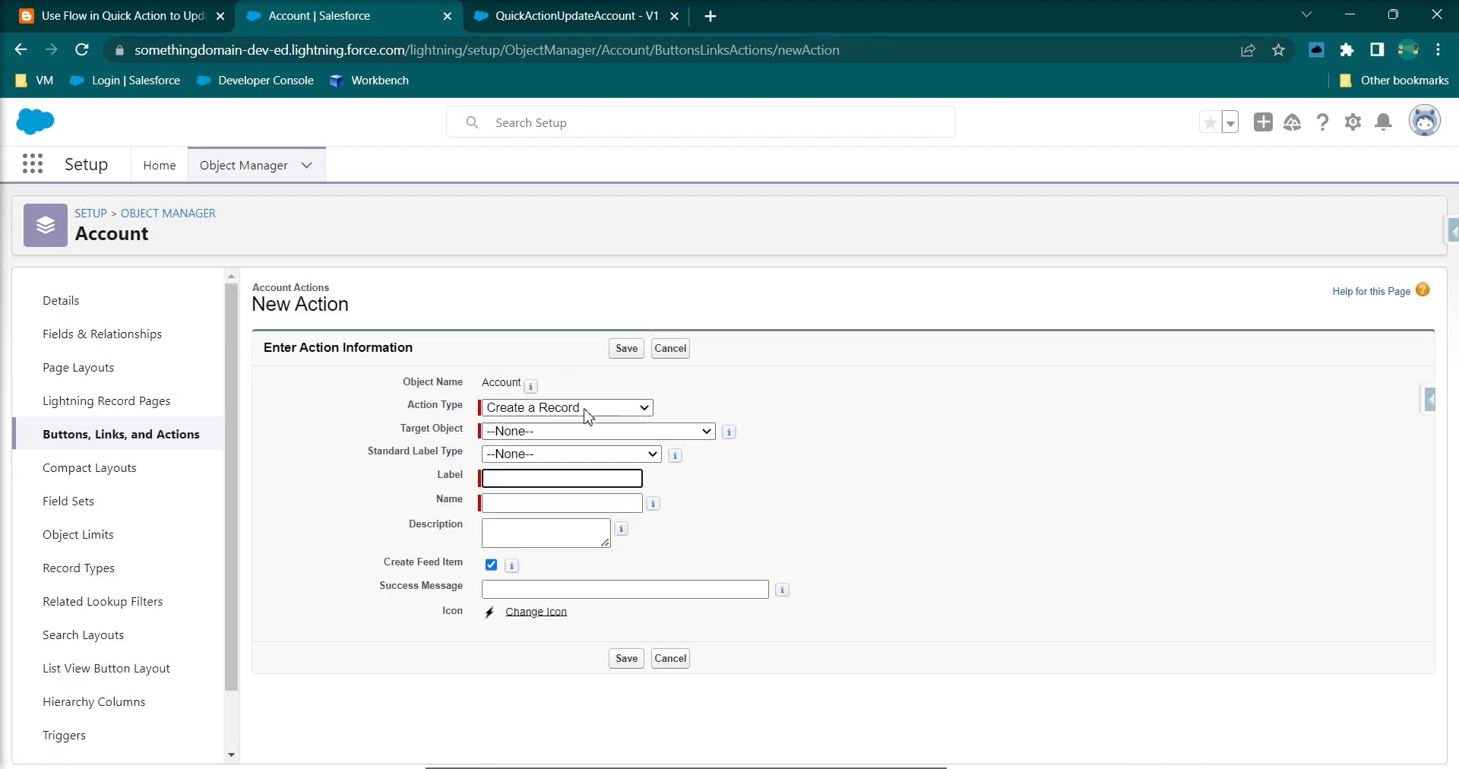
Set the action type to Flow and choose QuickActionUpdateAccount, checking the name against the open flow.
click(585, 411)
click(566, 540)
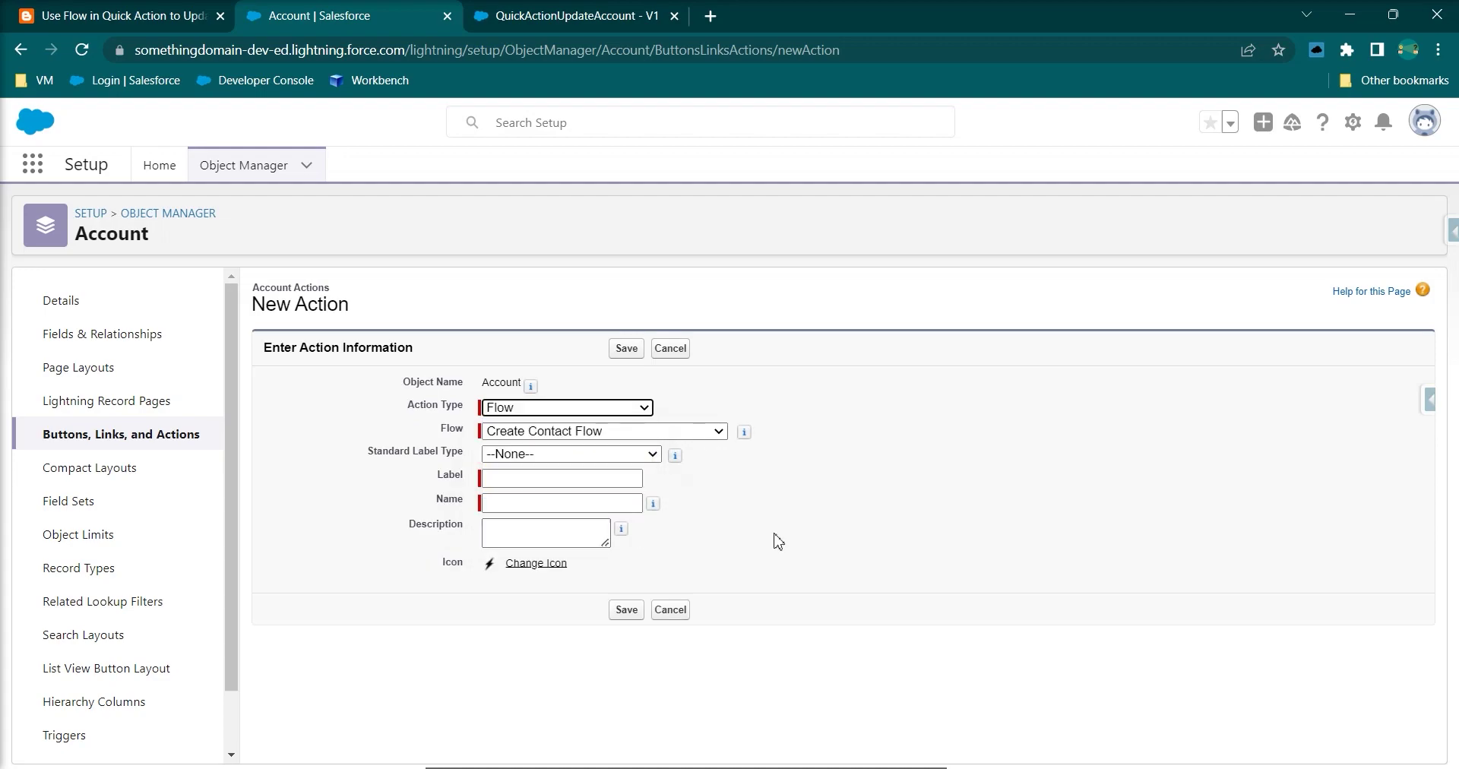
click(585, 431)
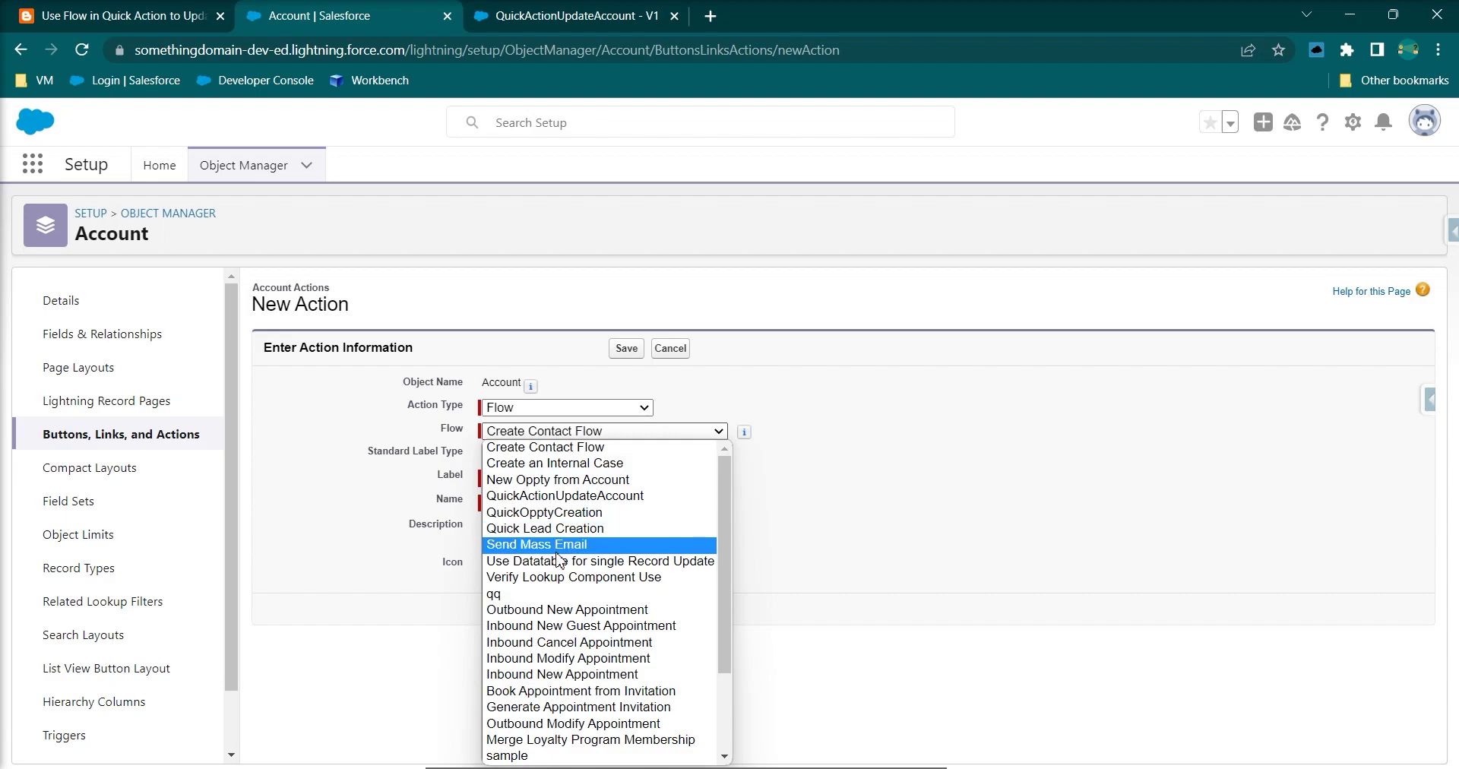
click(538, 498)
click(570, 17)
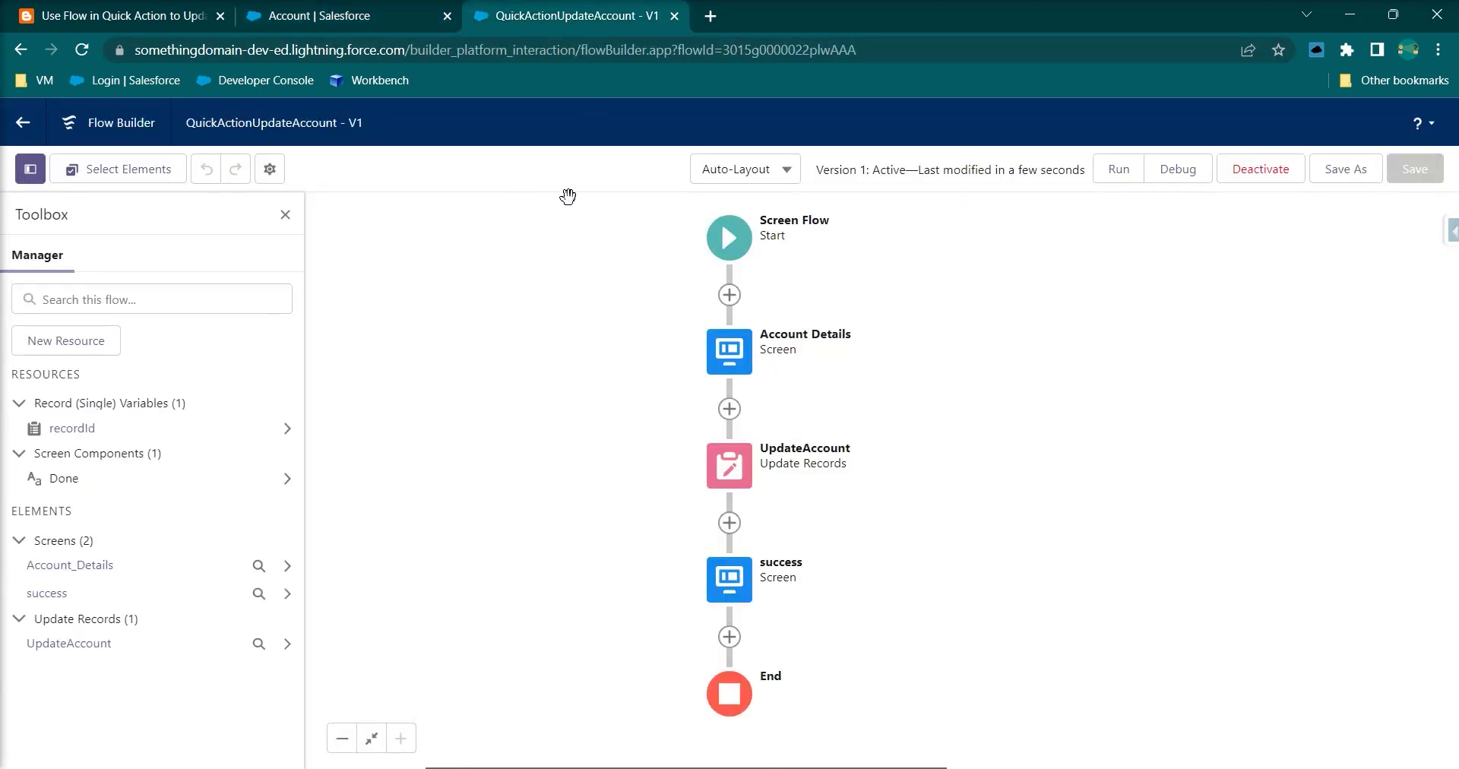
drag(370, 123, 213, 124)
click(370, 17)
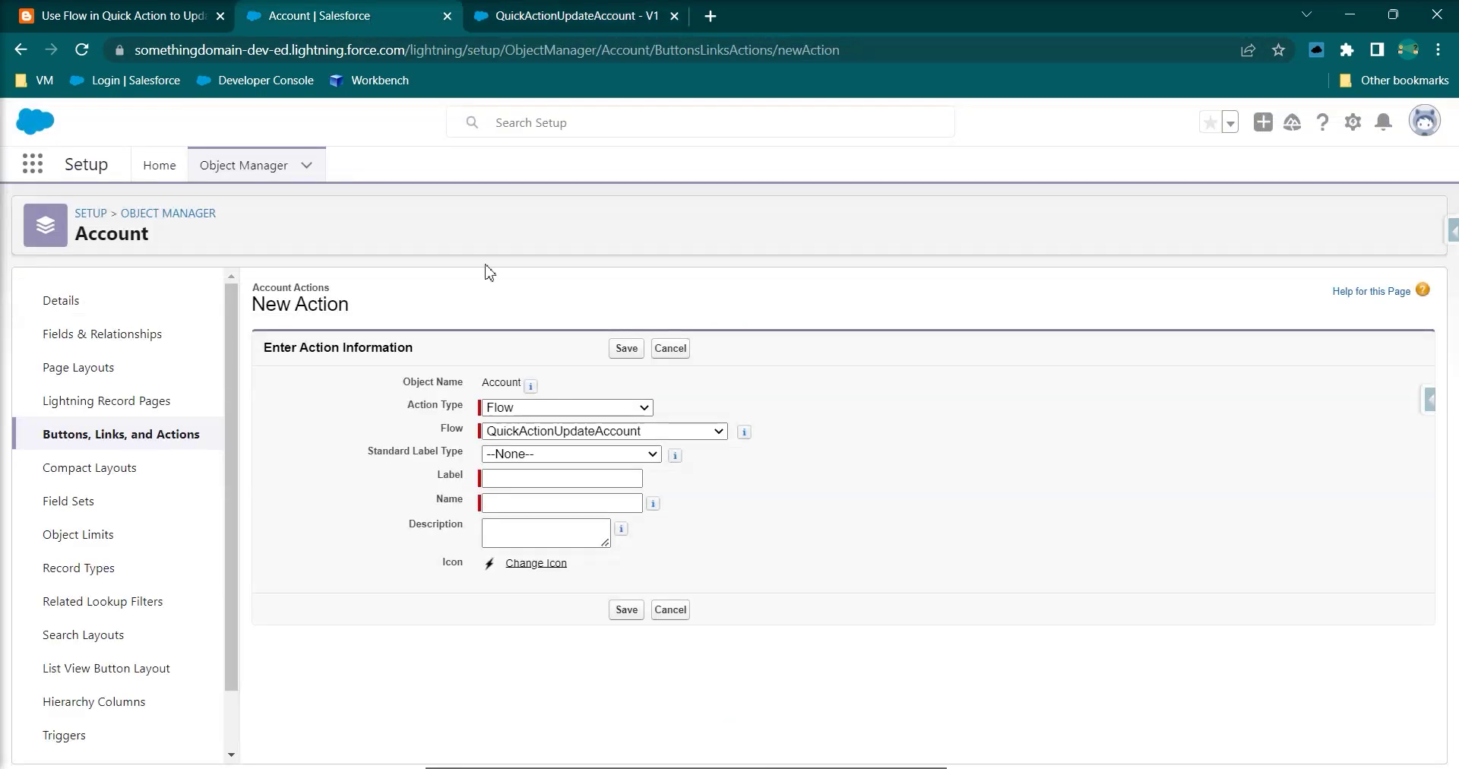
Set the action's label and name to QuickUpdateAccount, leave the standard label type at None, and save the action.
click(517, 454)
click(769, 469)
click(526, 479)
text(UpdateAccou)
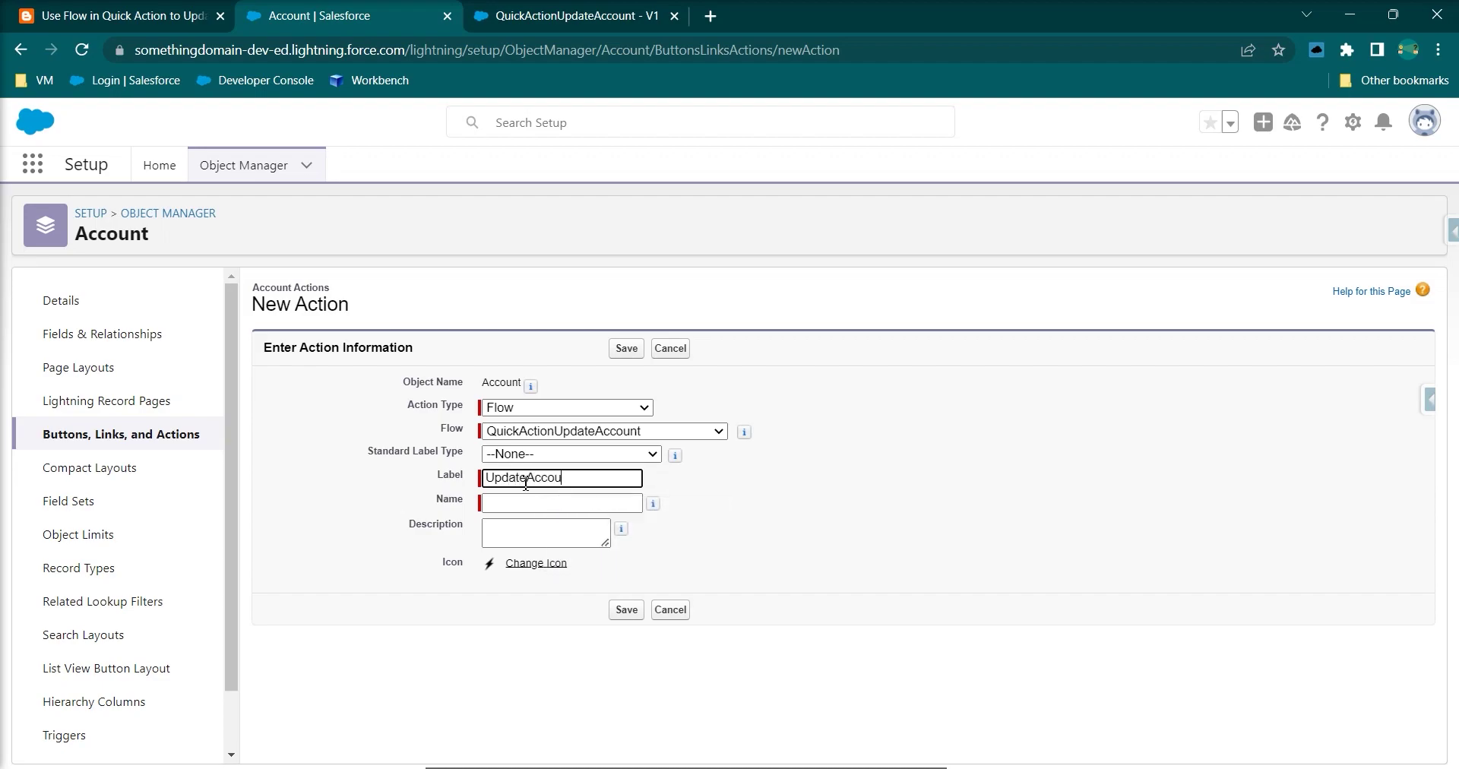
text(Quick)
click(530, 524)
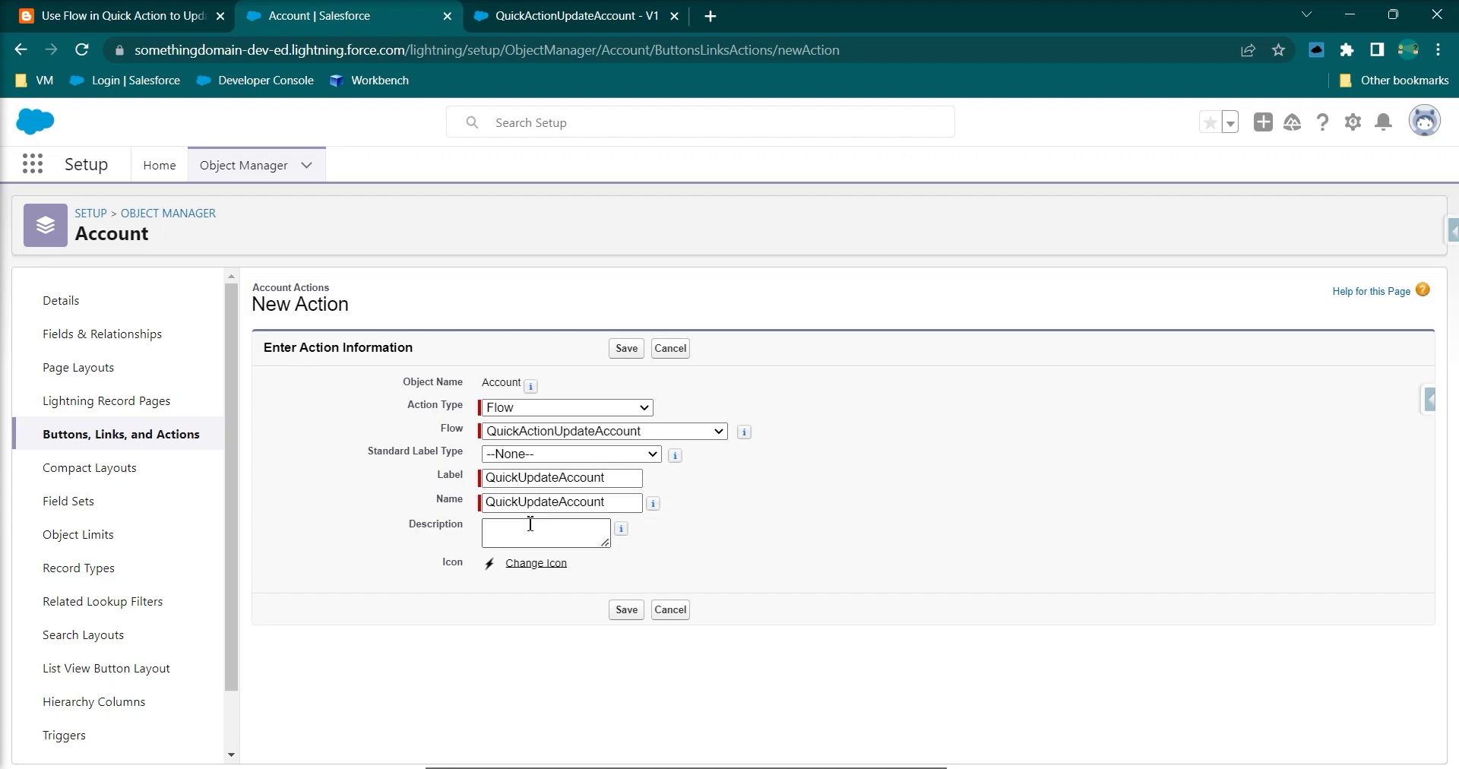
click(626, 609)
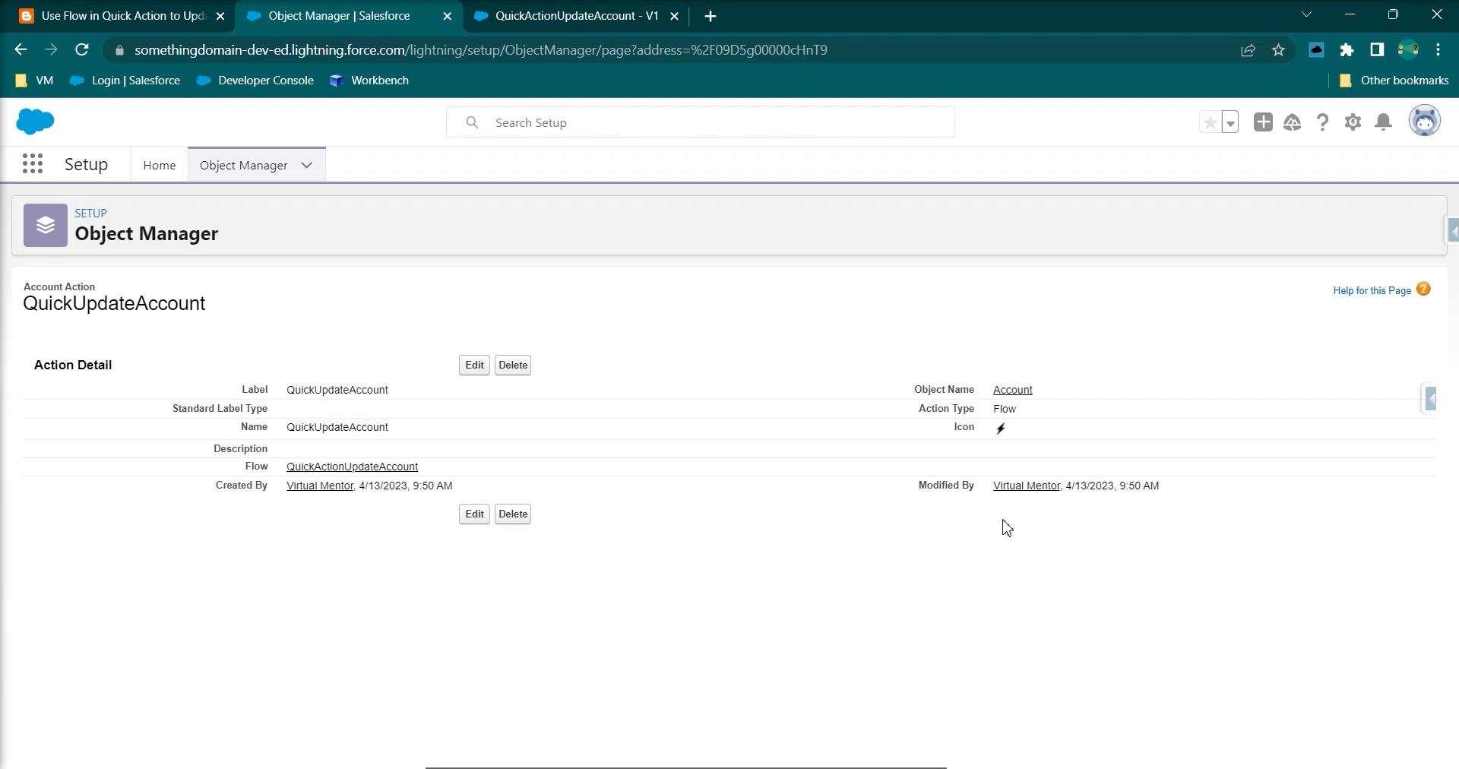
Open the Account Layout page layout of the Account object for editing.
click(216, 170)
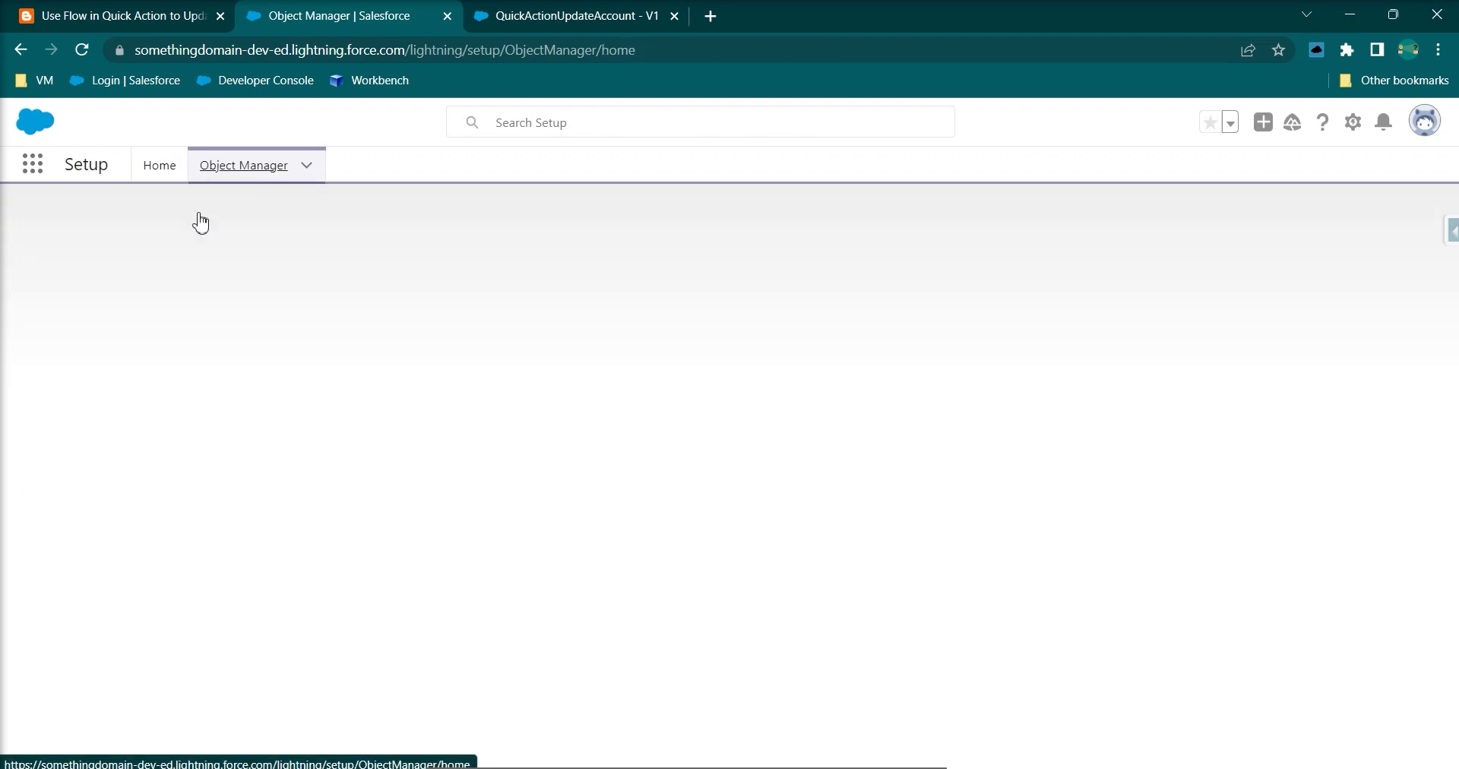
click(53, 330)
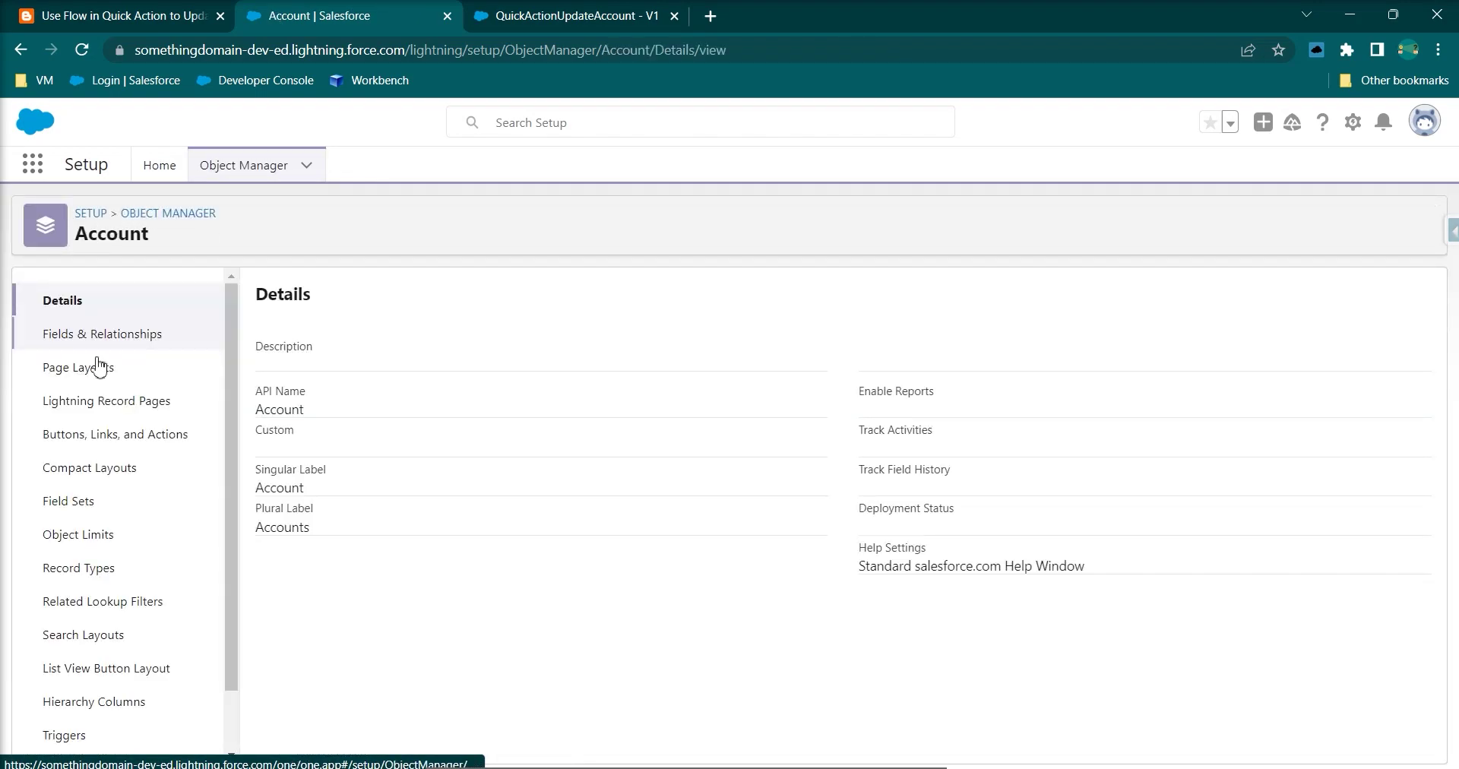
click(91, 369)
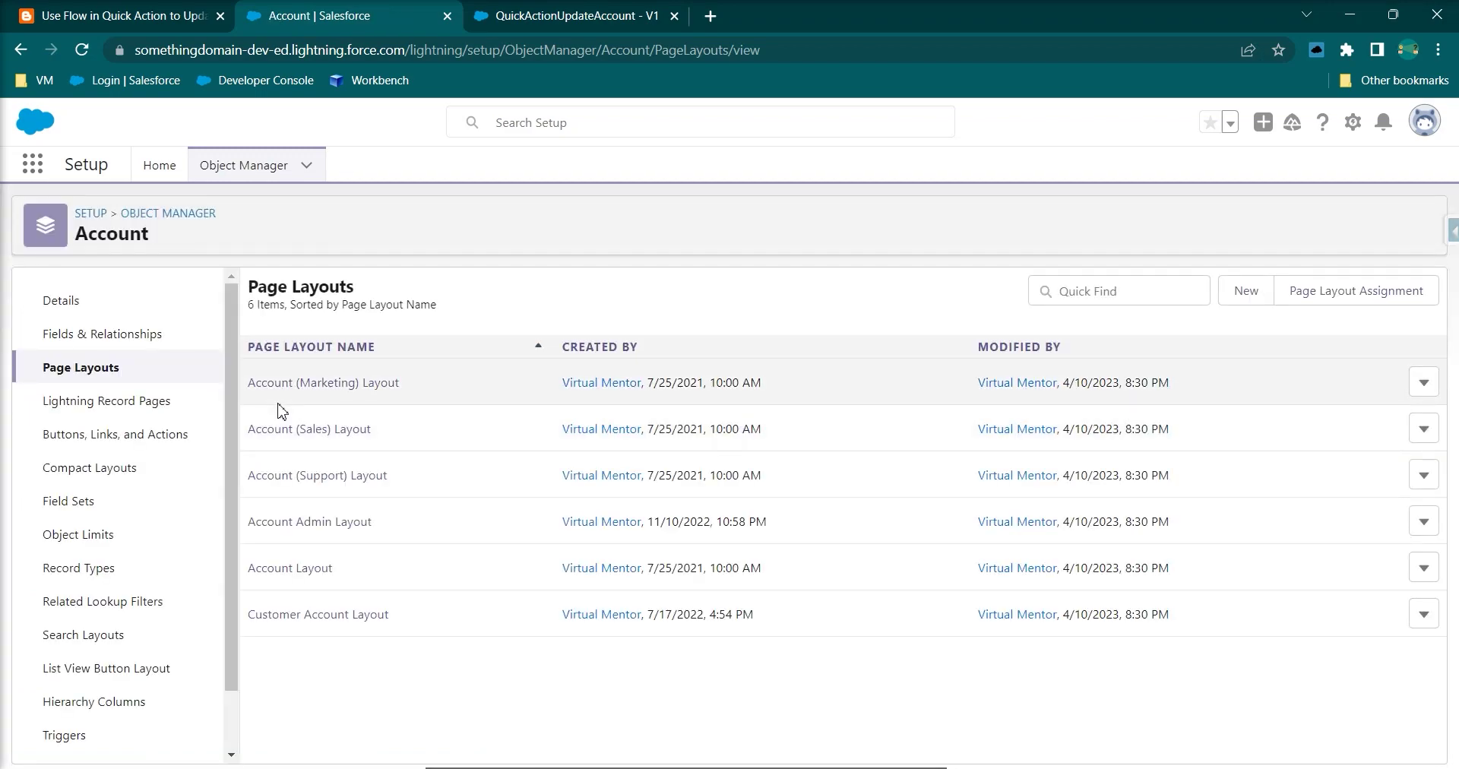
click(283, 570)
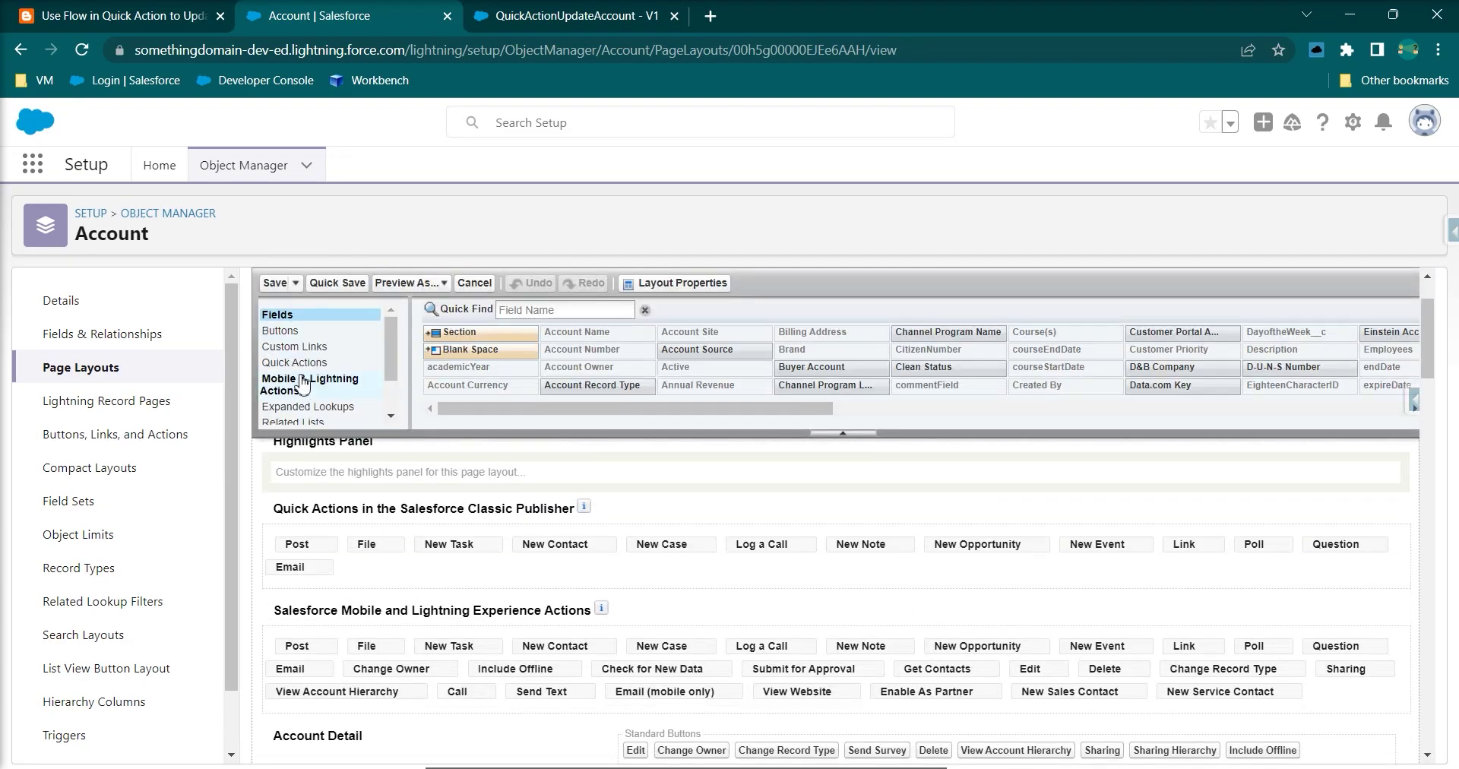
Add QuickUpdateAccount as the first of the Salesforce Mobile and Lightning Experience Actions and save the layout.
click(306, 365)
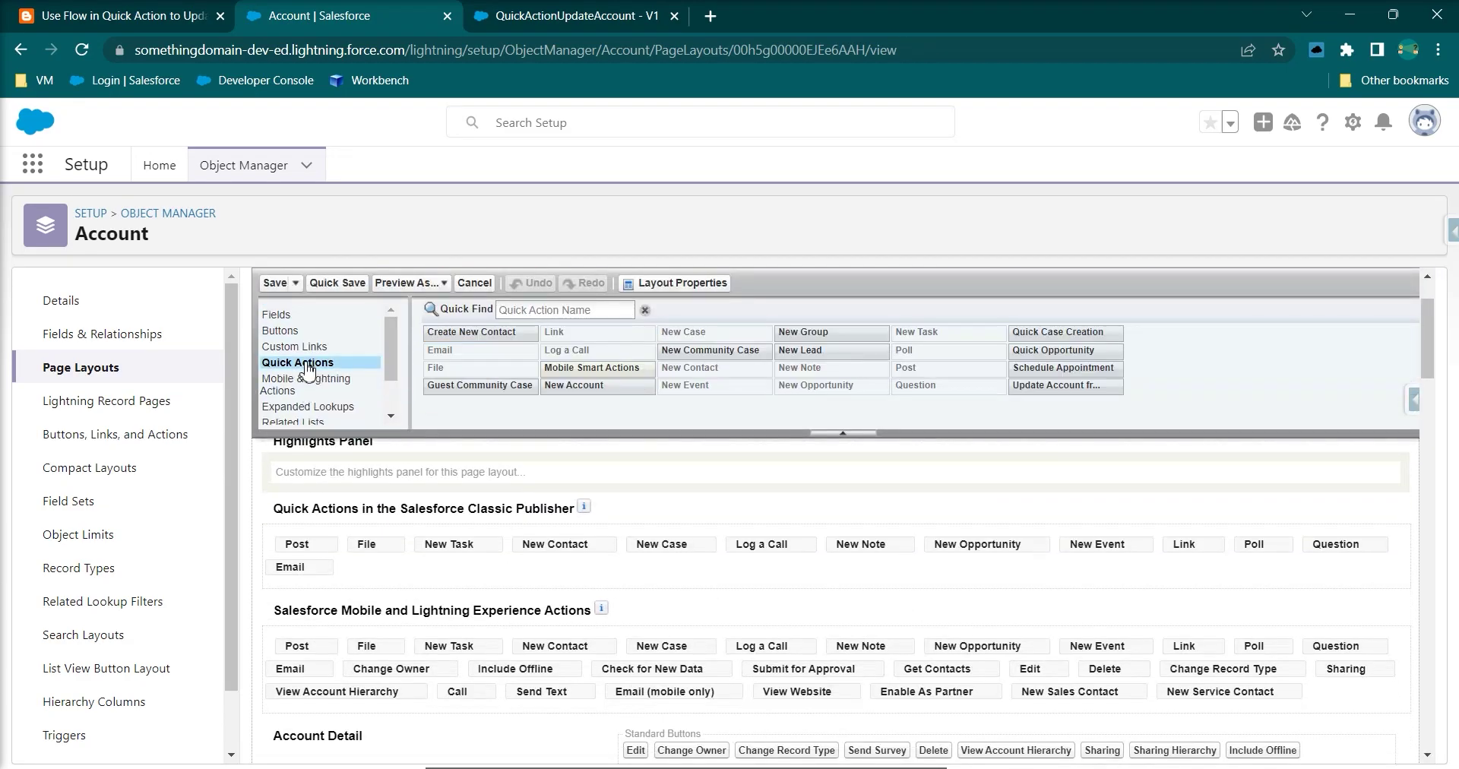
click(369, 380)
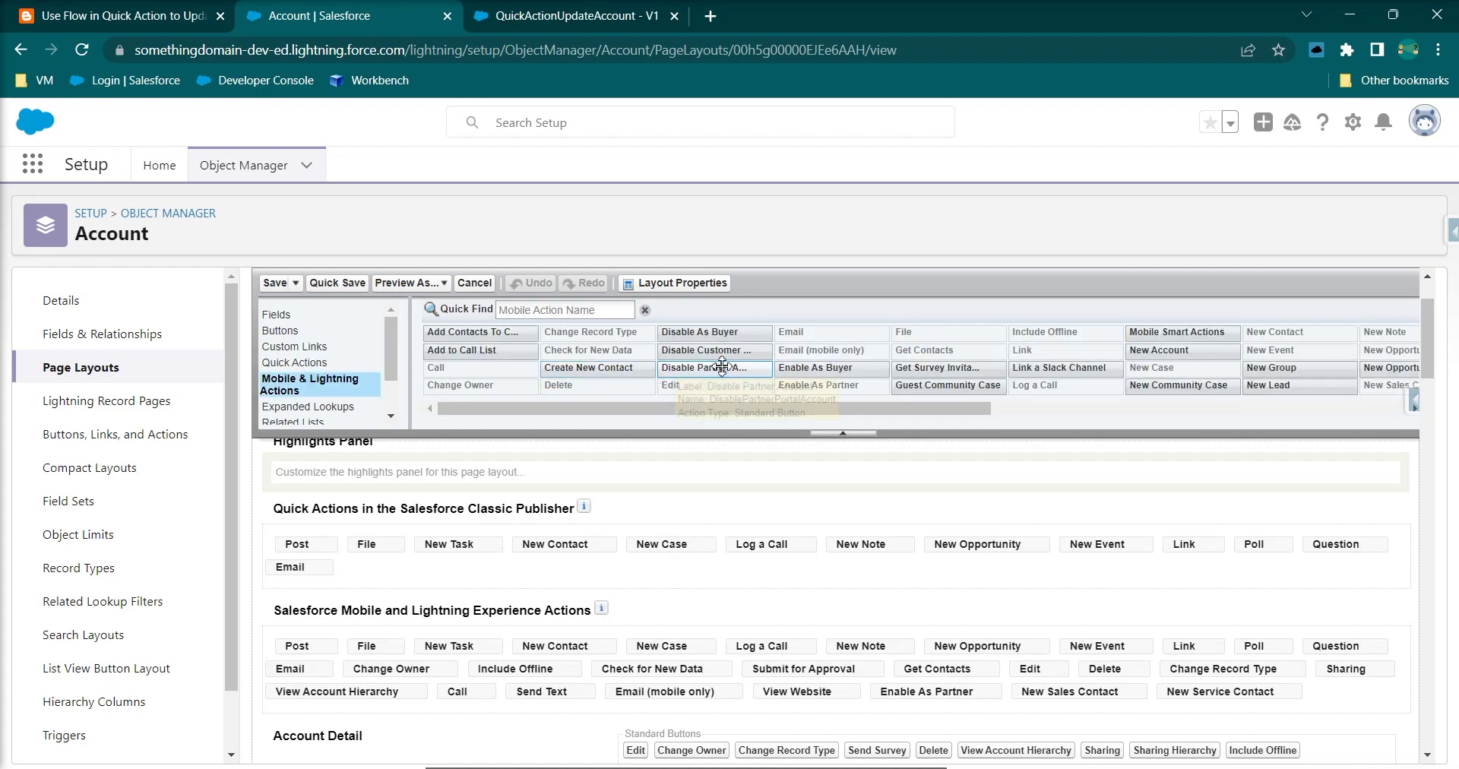
drag(840, 413, 1123, 411)
mouse_move(1252, 370)
mouse_down()
mouse_move(874, 572)
mouse_move(1133, 695)
mouse_move(1314, 699)
mouse_up()
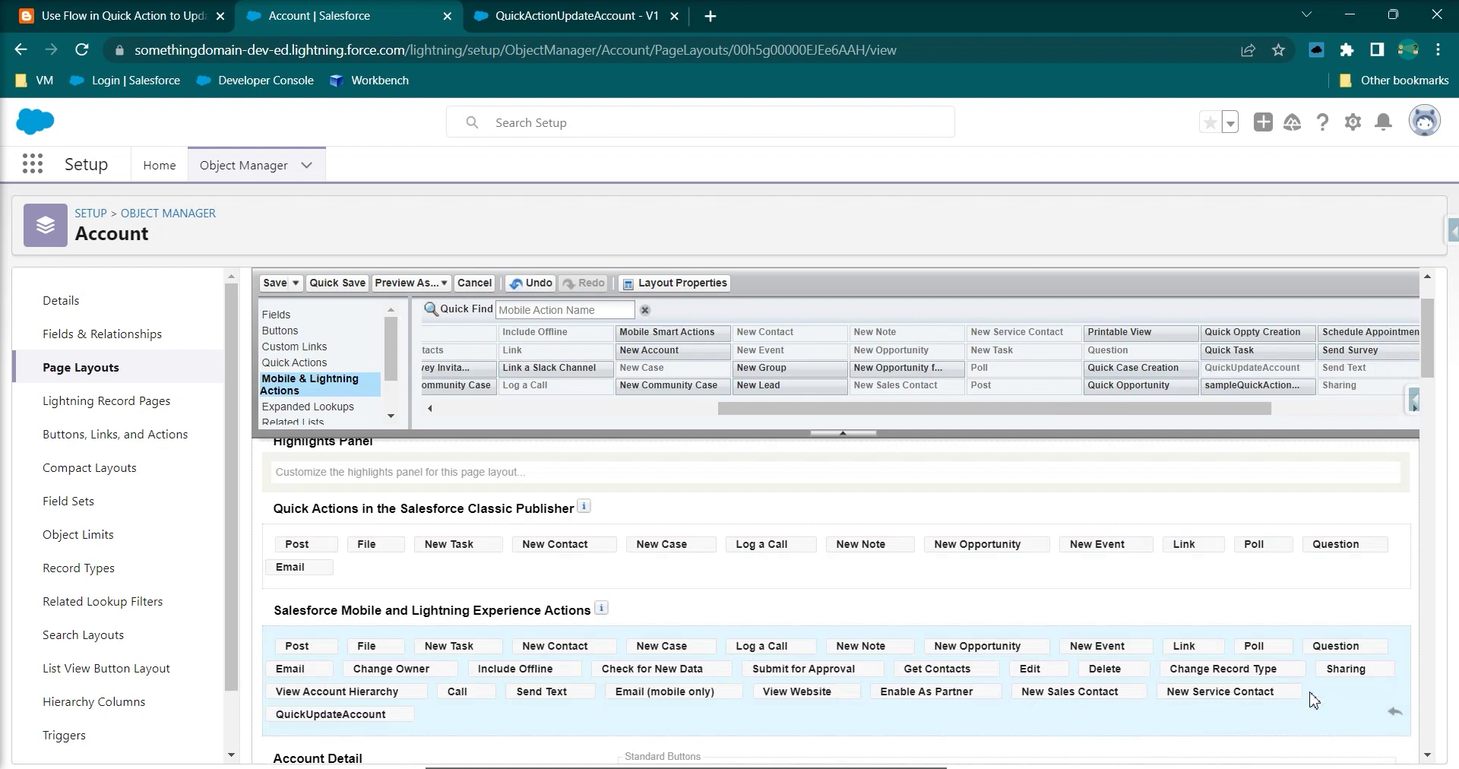
drag(350, 728, 311, 658)
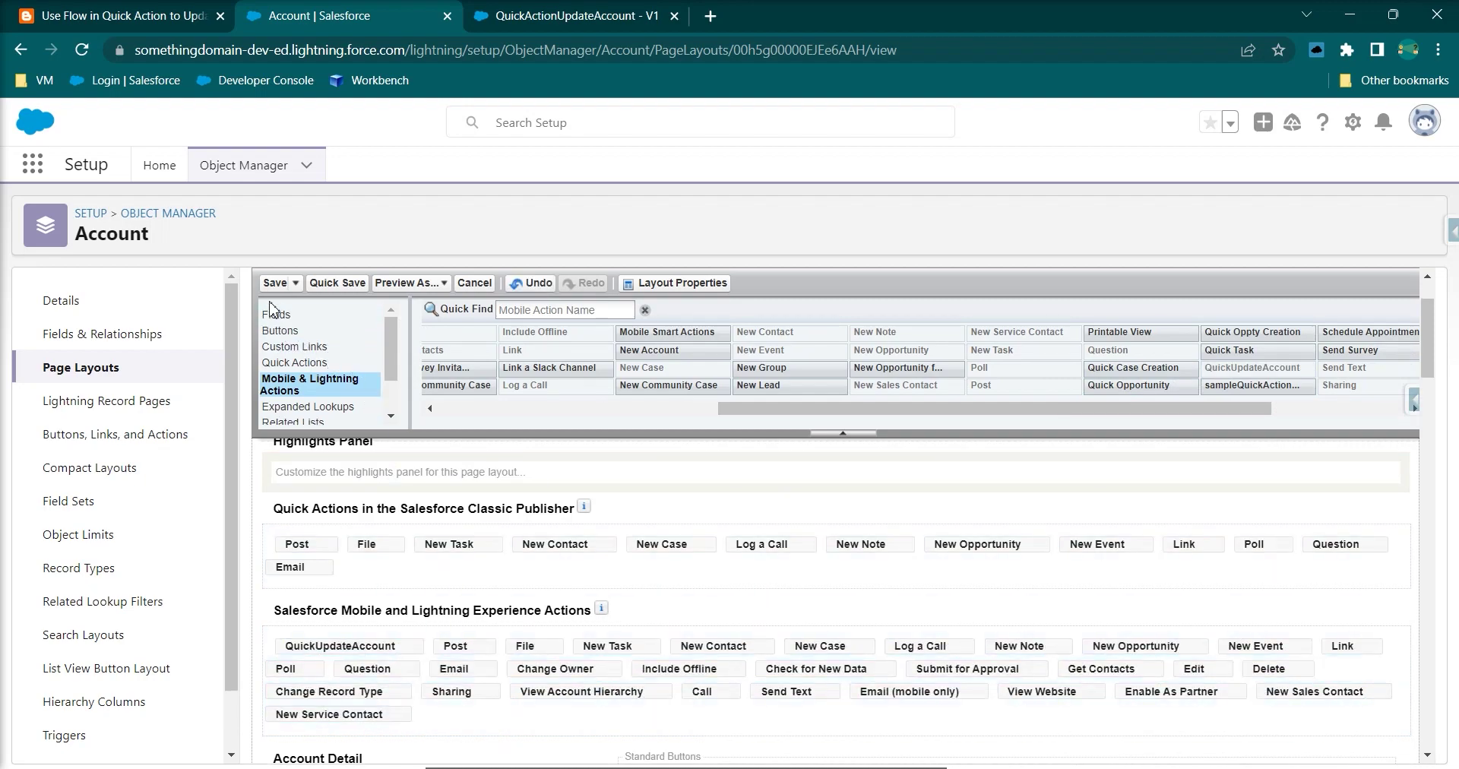
click(275, 285)
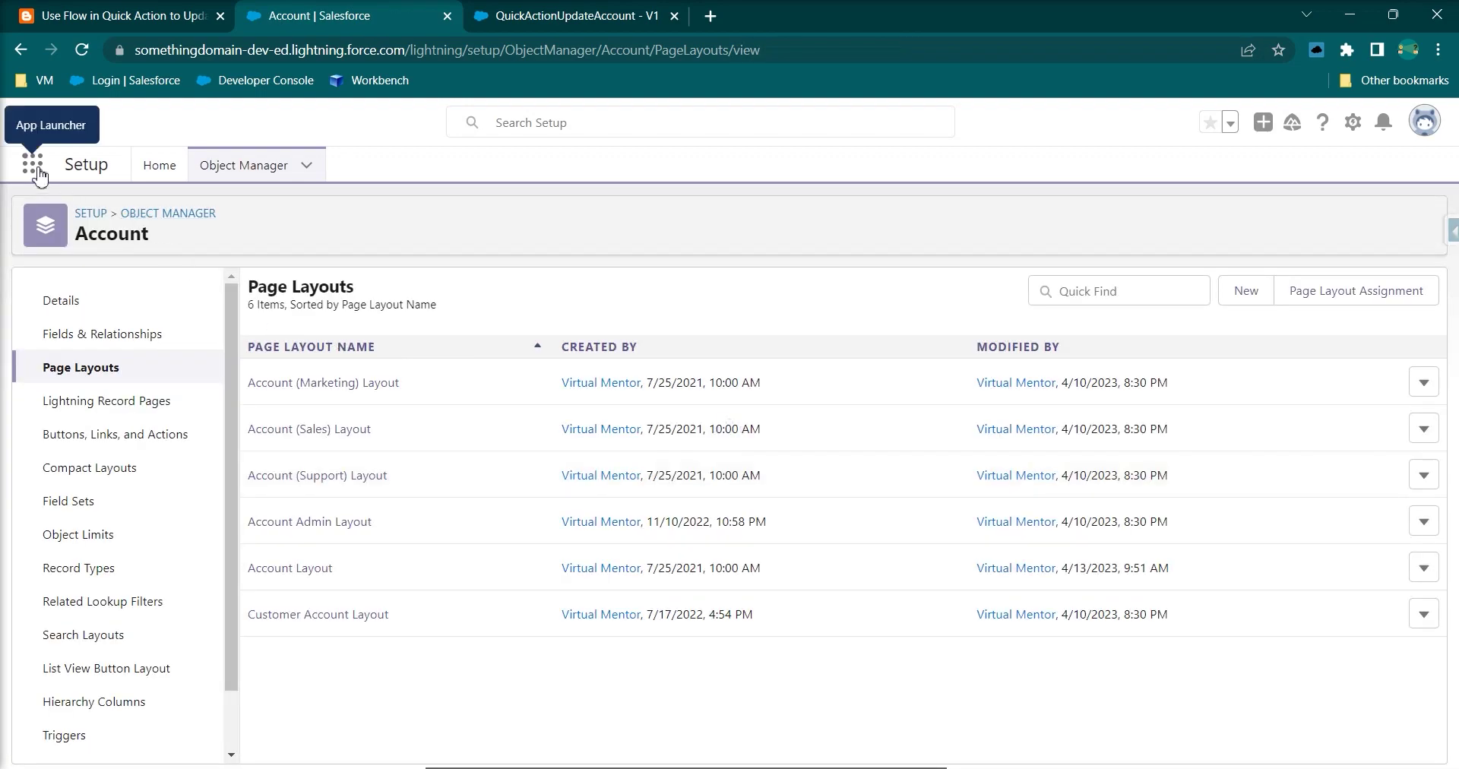
Go to the Accounts list through the app search and switch the list view to All Accounts.
click(33, 169)
text(acc)
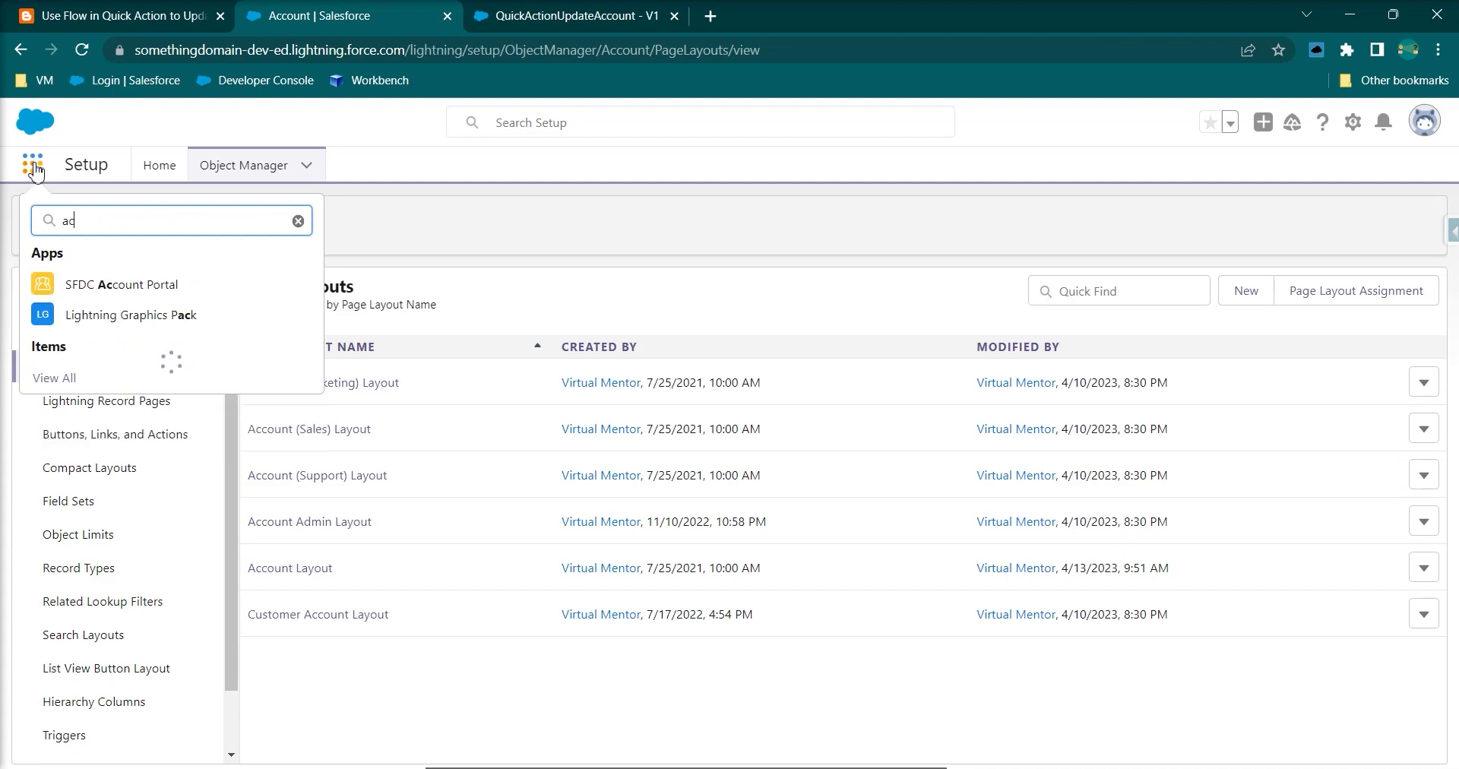
click(114, 374)
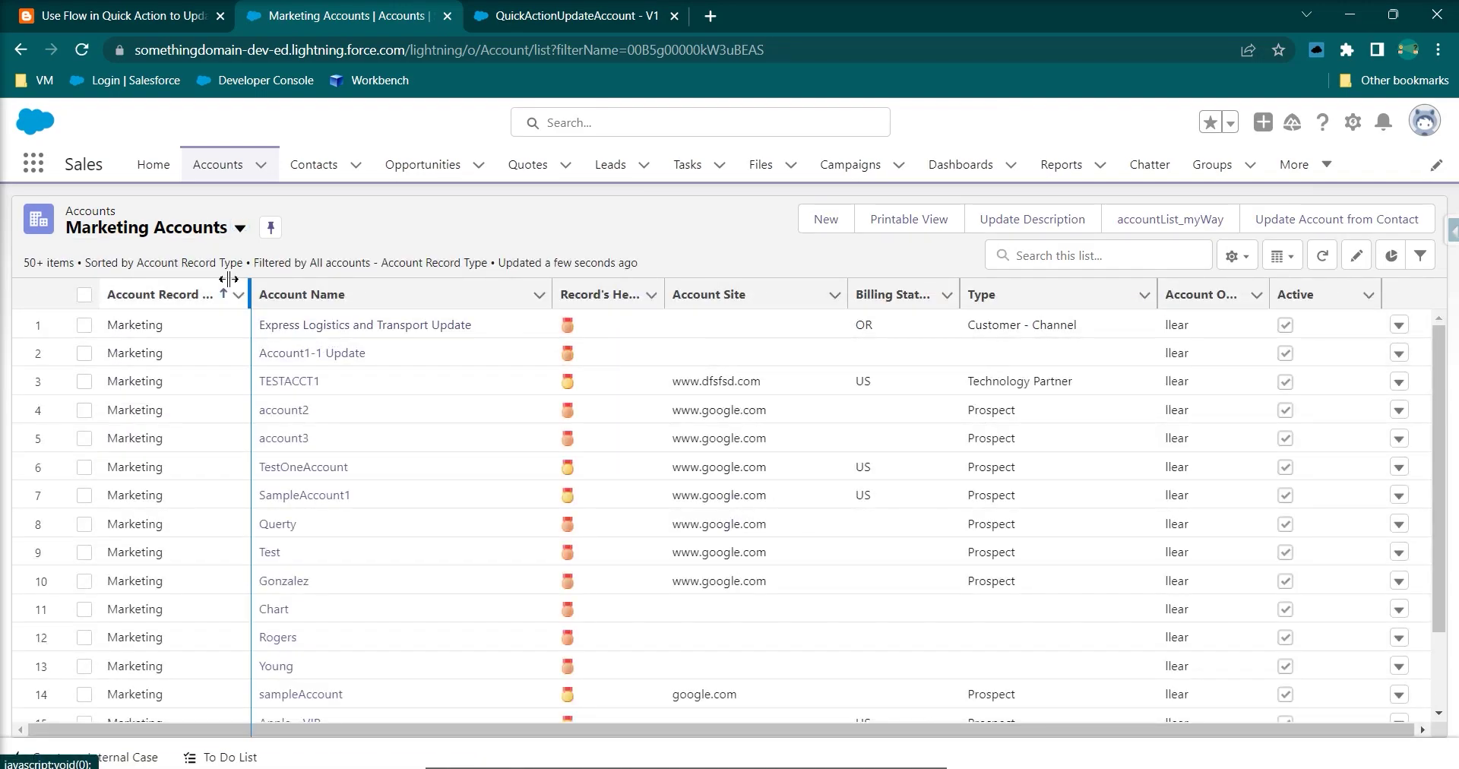
click(190, 236)
click(150, 292)
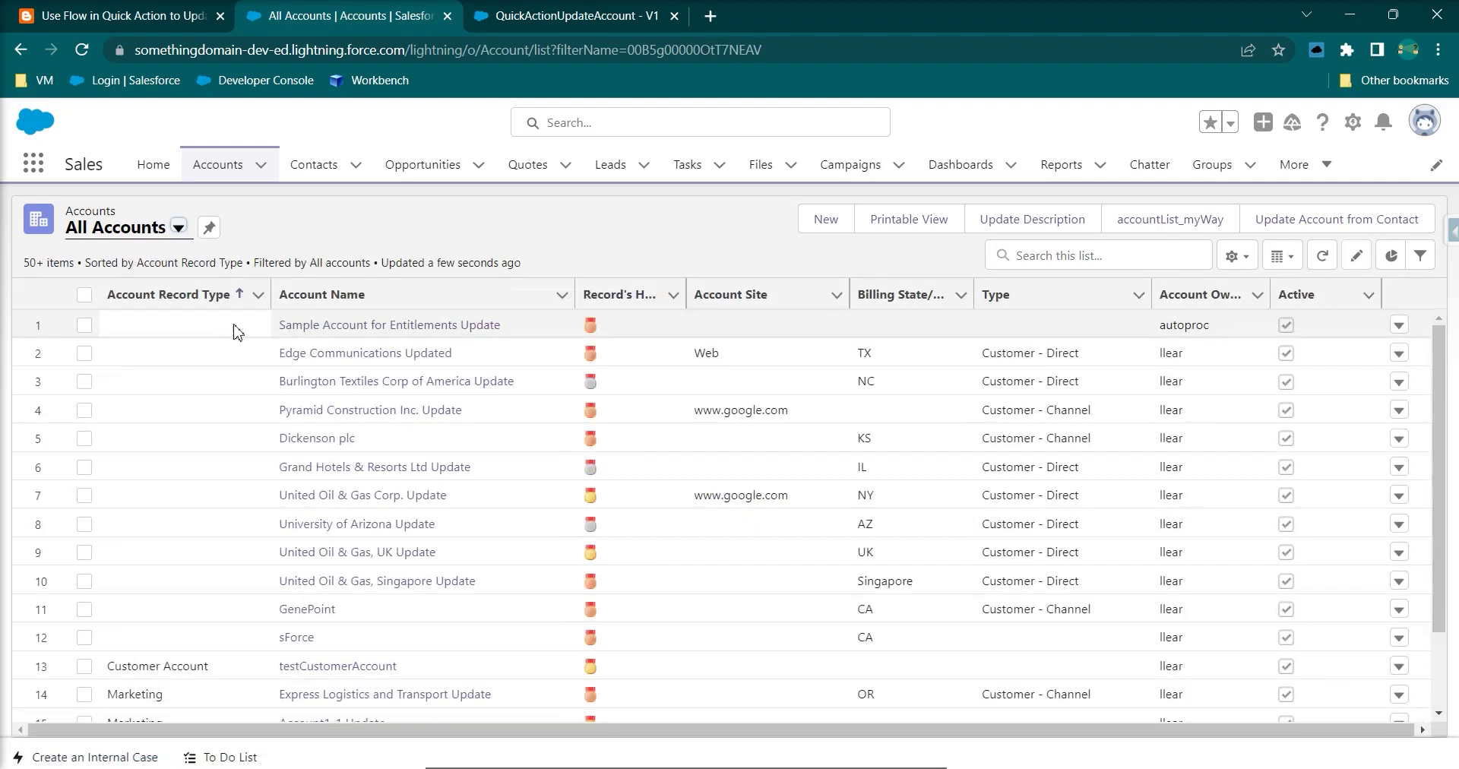
Open the Sample Account for Entitlements Update record, show its details, and list its additional actions.
click(327, 325)
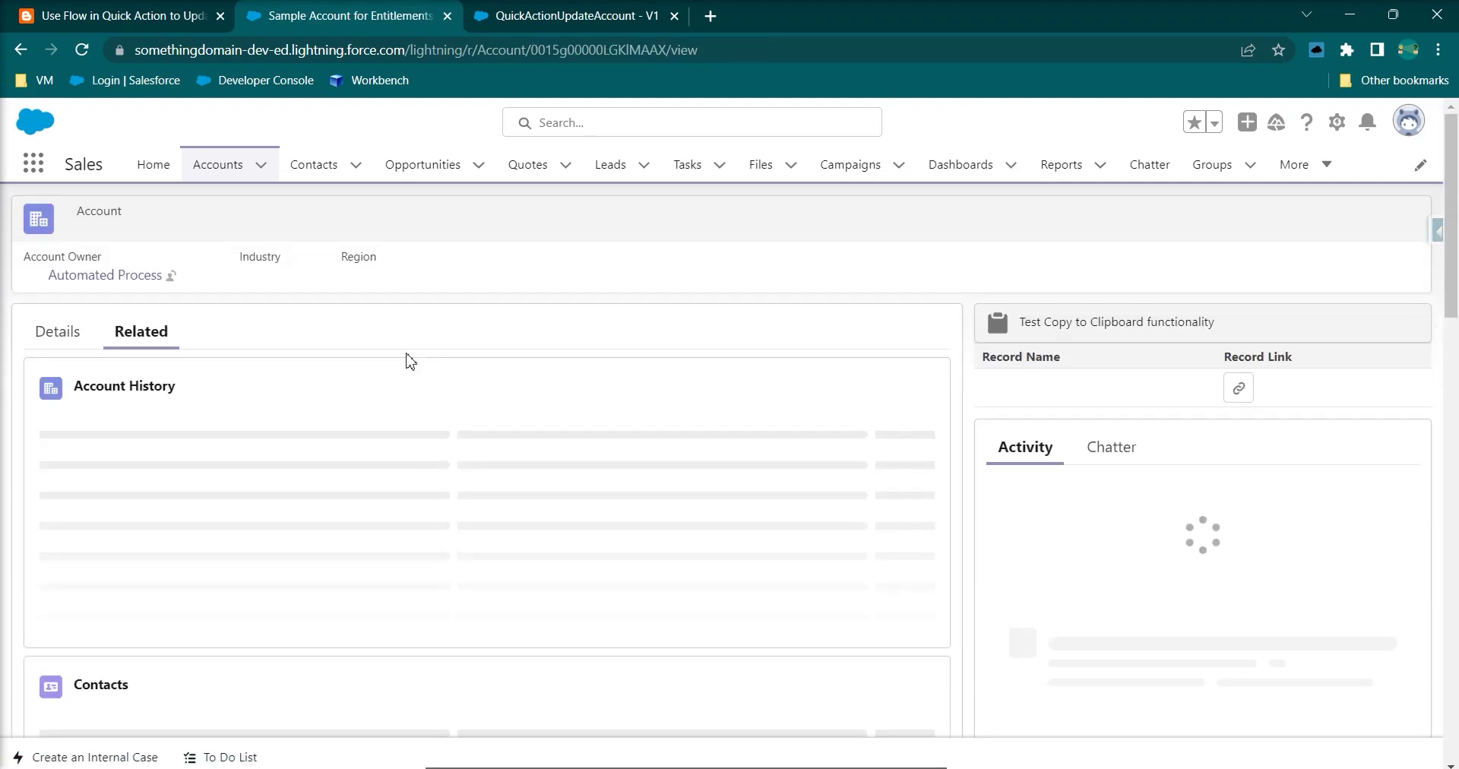
click(85, 337)
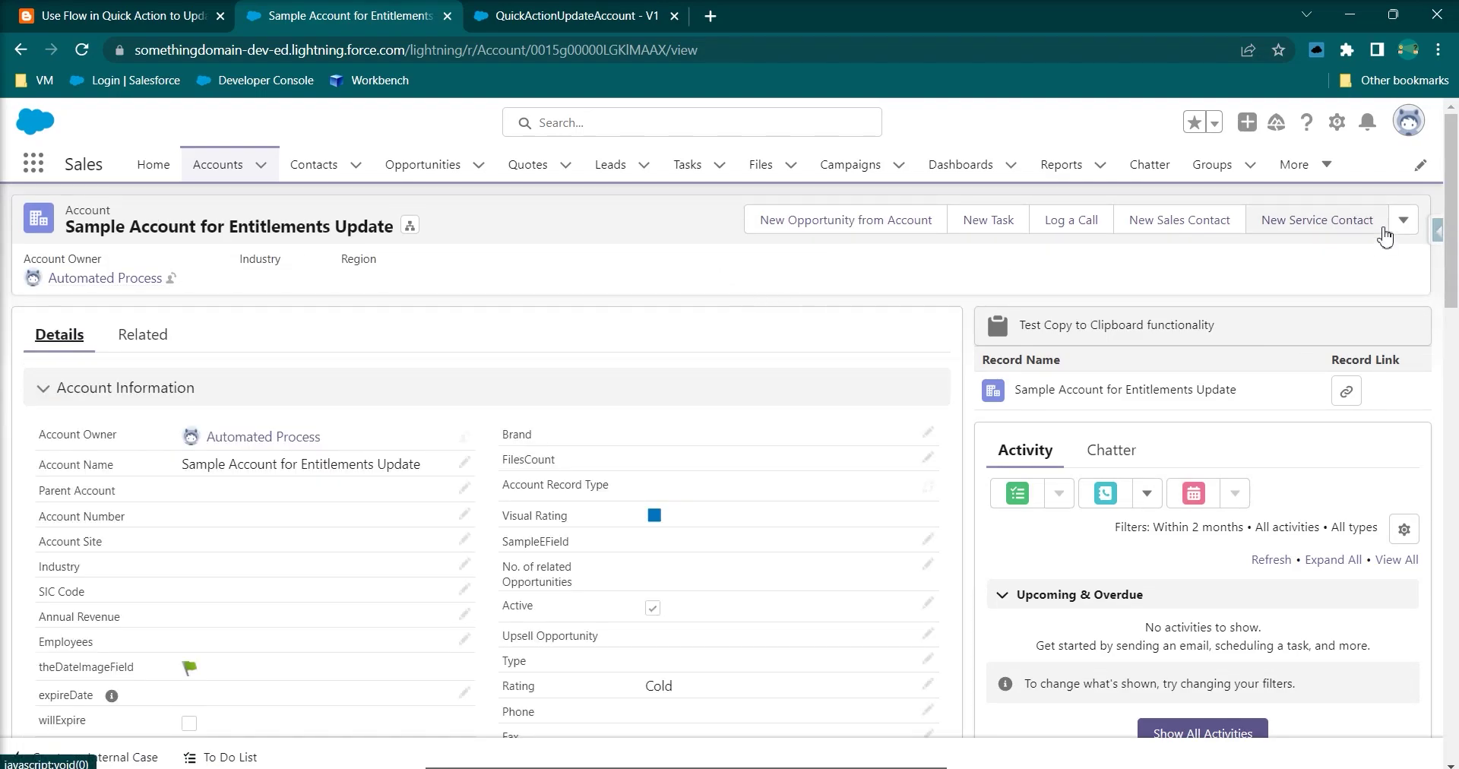
click(1403, 220)
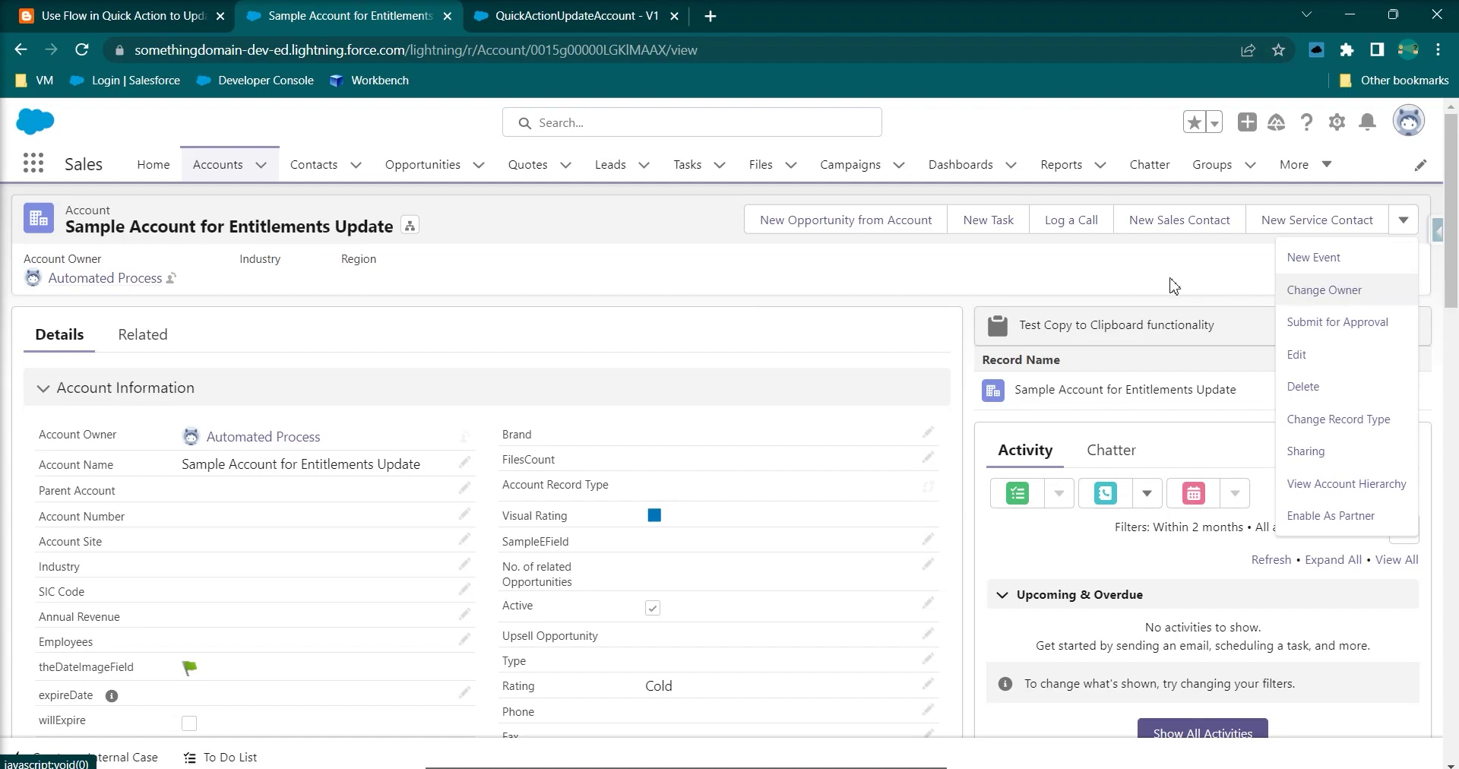
Open the Account record page for editing in Lightning App Builder and select its Highlights Panel, dismissing the page analysis.
click(1174, 286)
click(1338, 123)
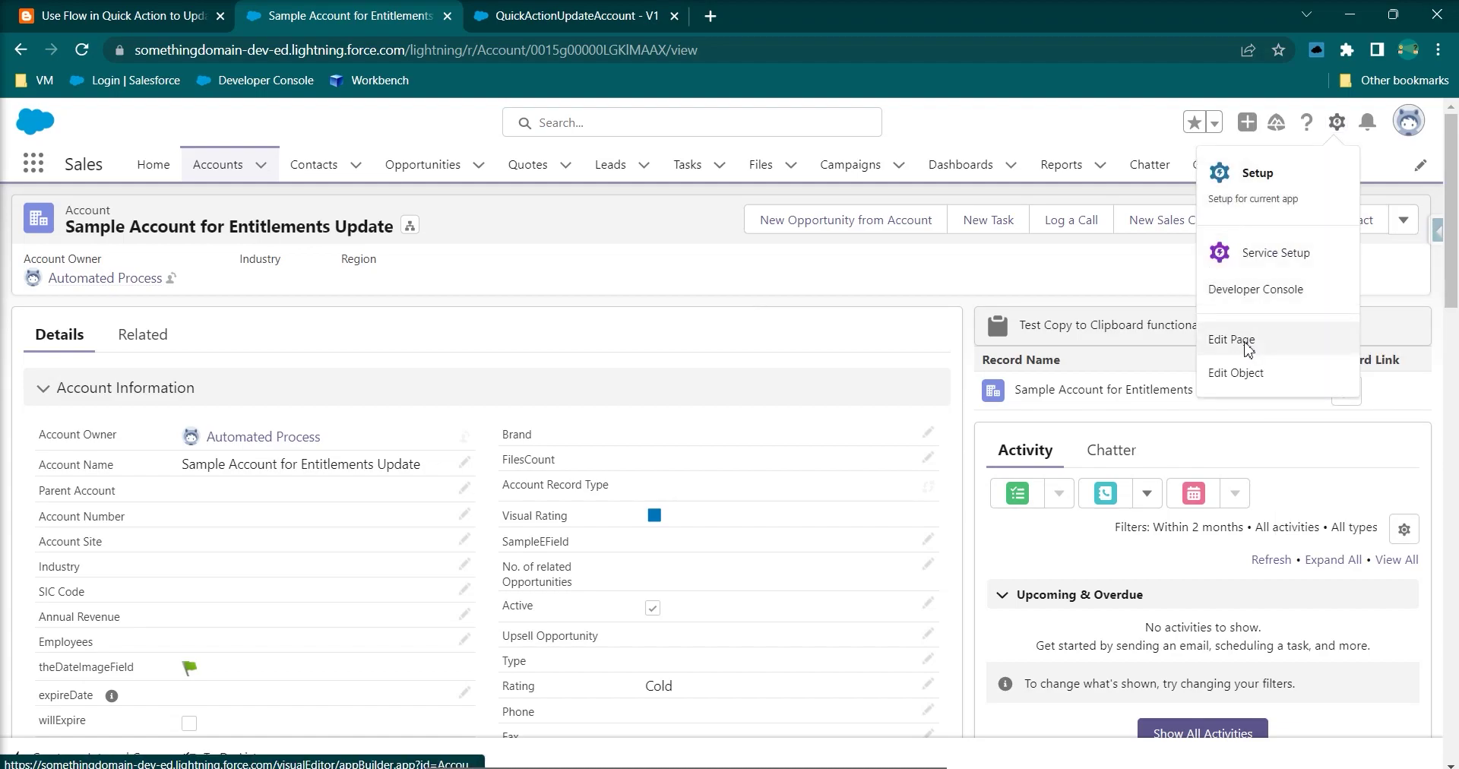
click(1237, 344)
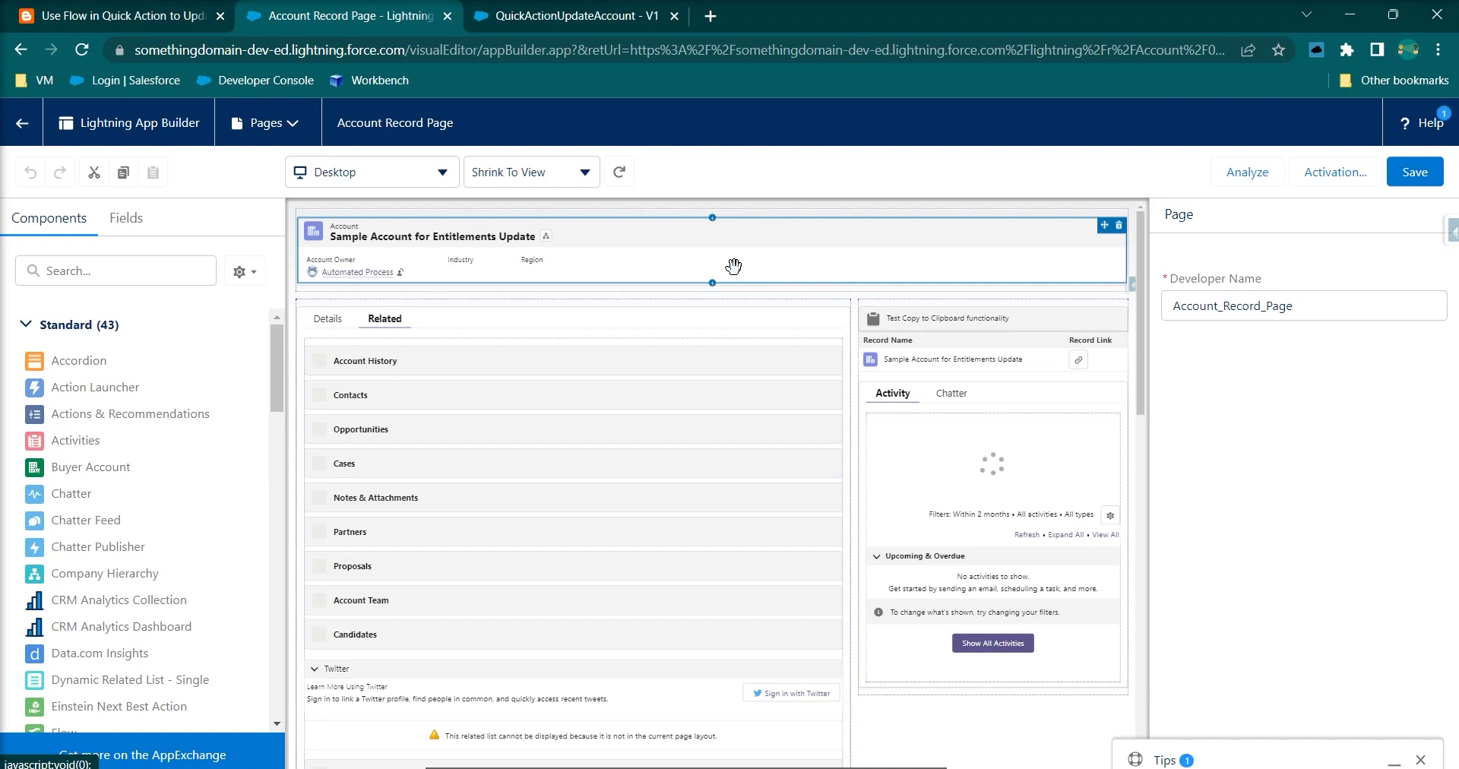
click(734, 265)
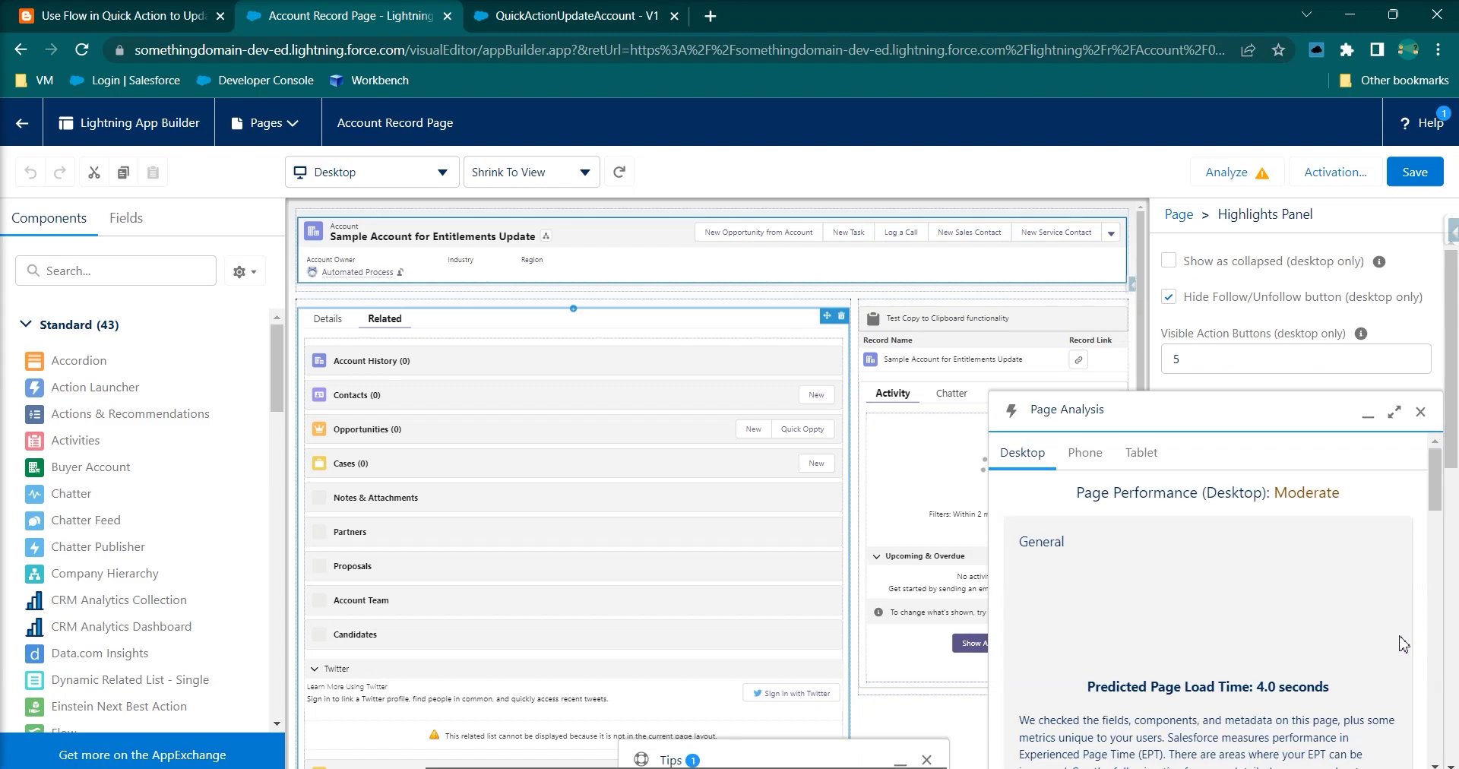
click(1421, 411)
scroll(1402, 456, down, 5)
scroll(1388, 407, up, 5)
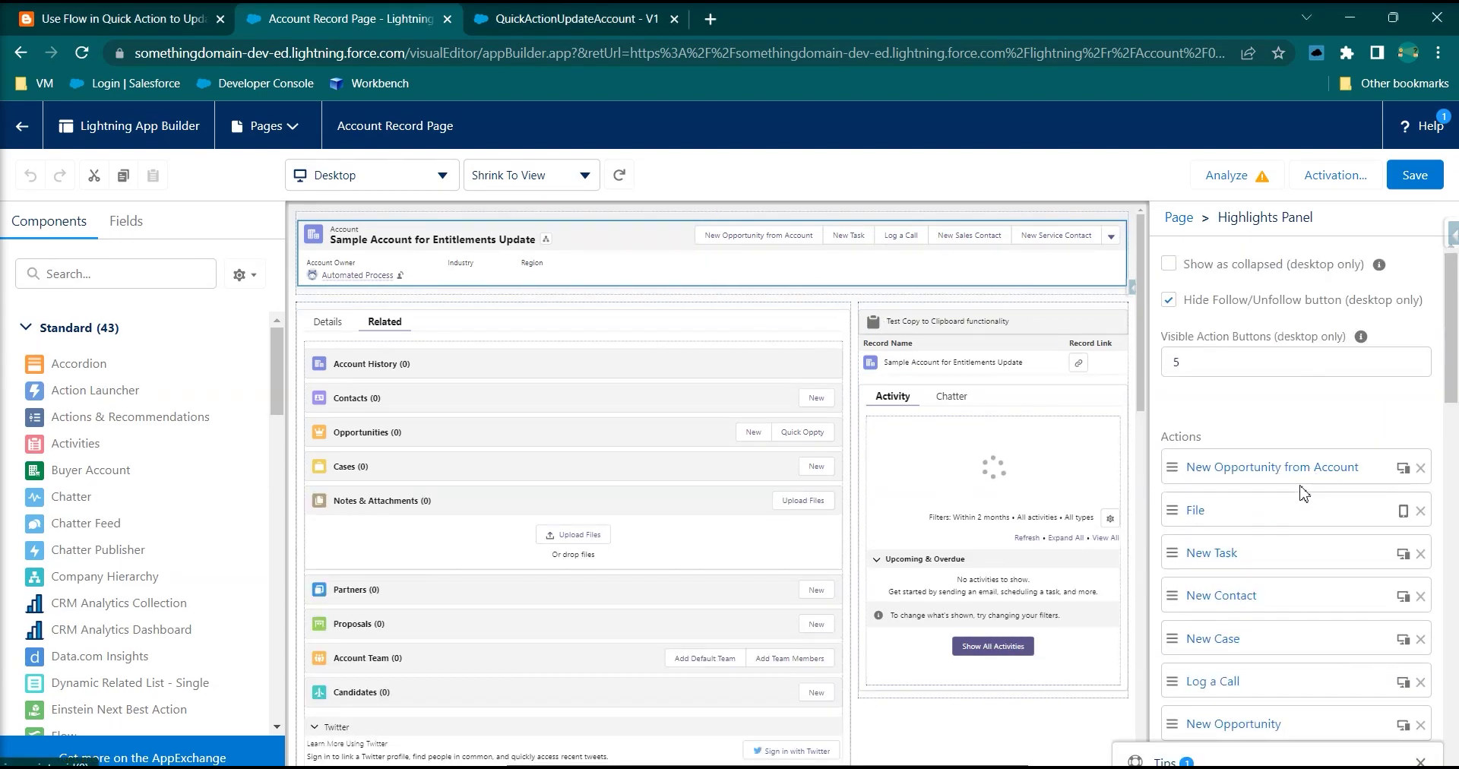
Add the QuickUpdateAccount quick action to the Highlights Panel's actions without any visibility filter.
scroll(1304, 494, down, 10)
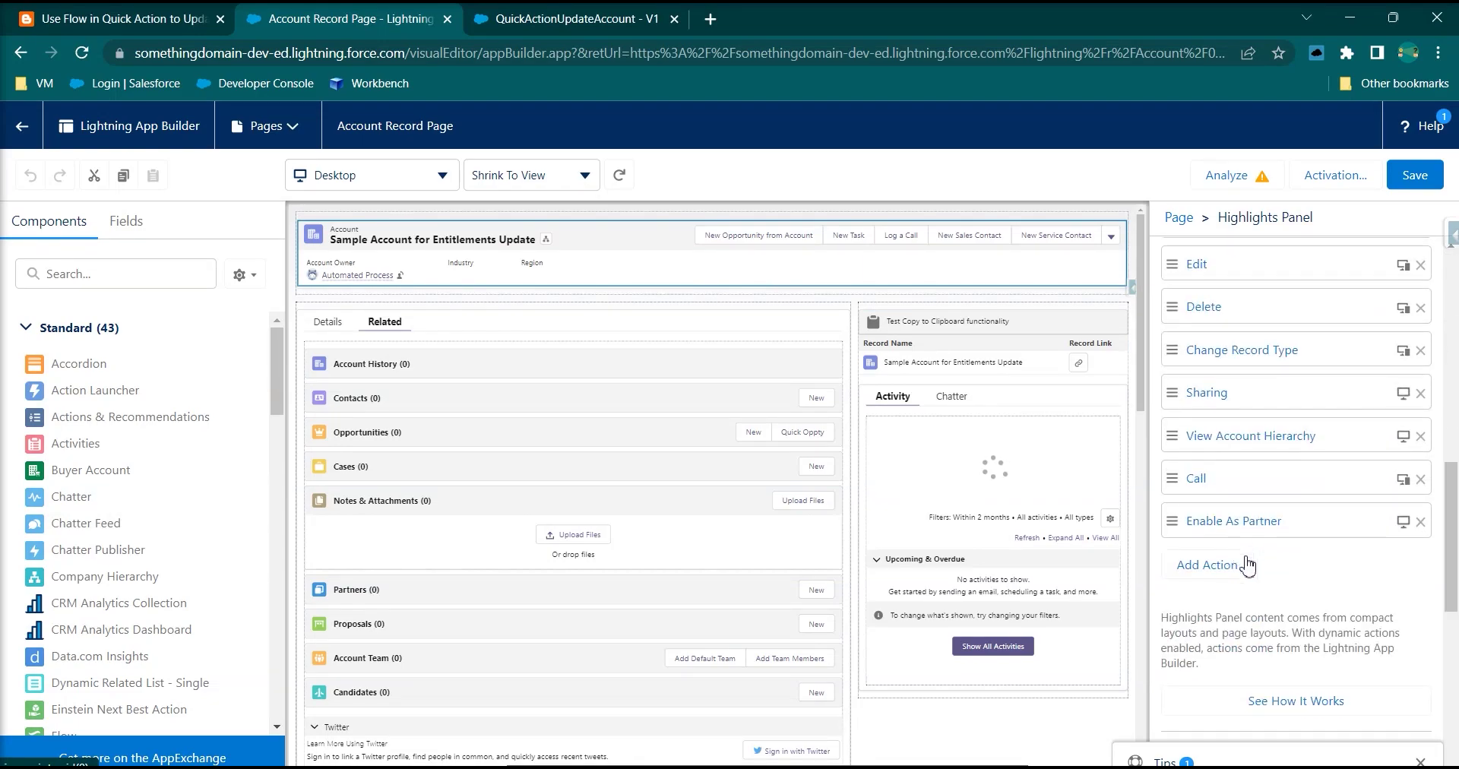
click(1207, 564)
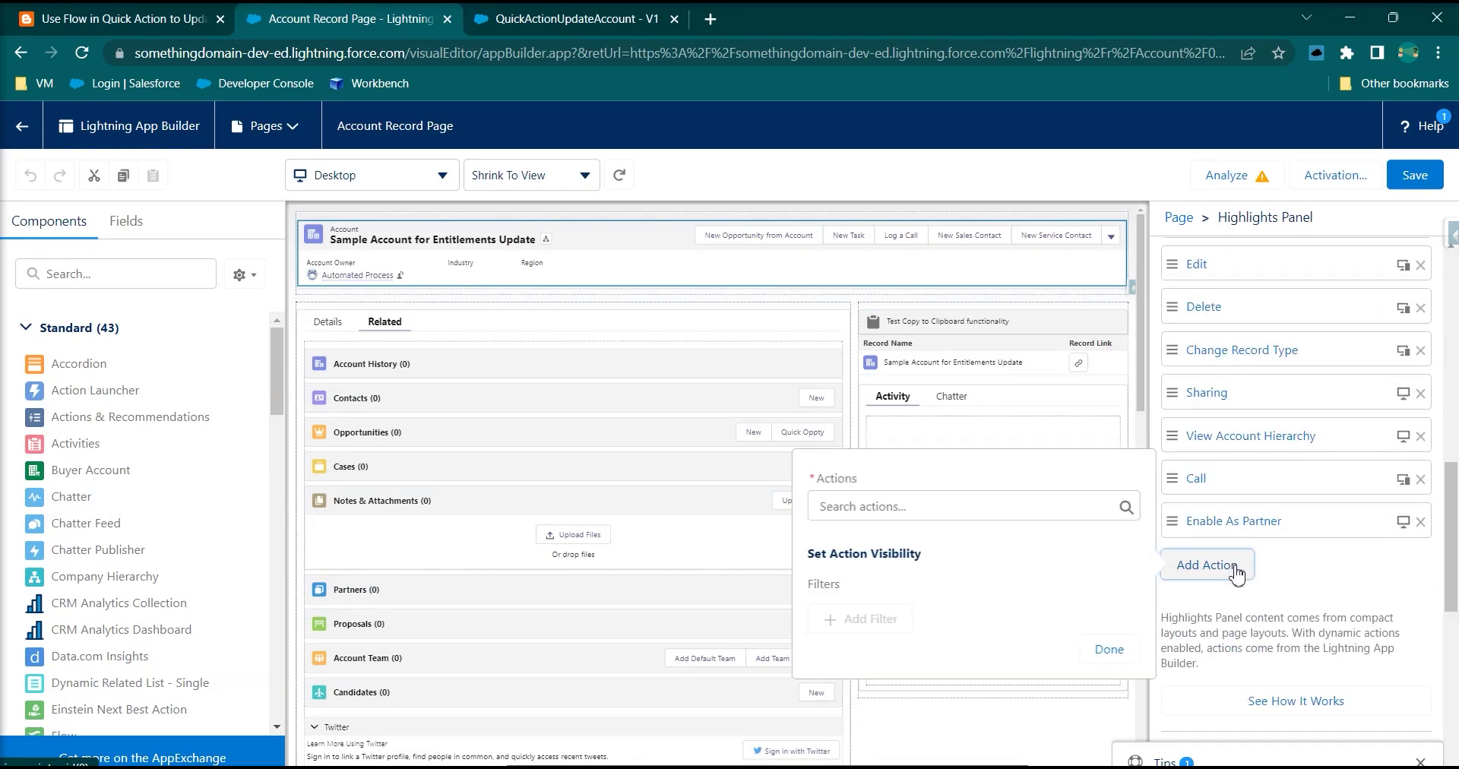
click(900, 517)
text(quickUpdateAccount)
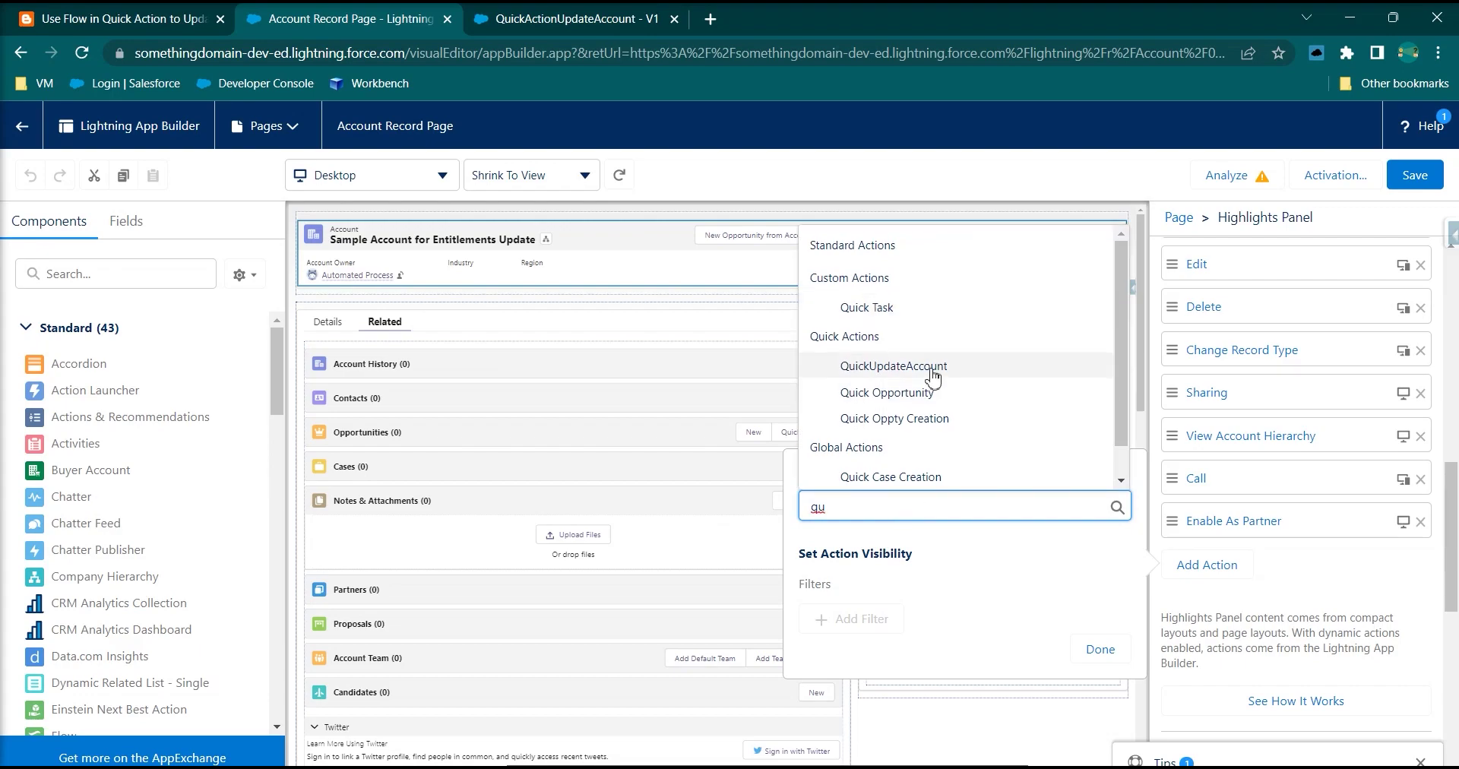
click(943, 376)
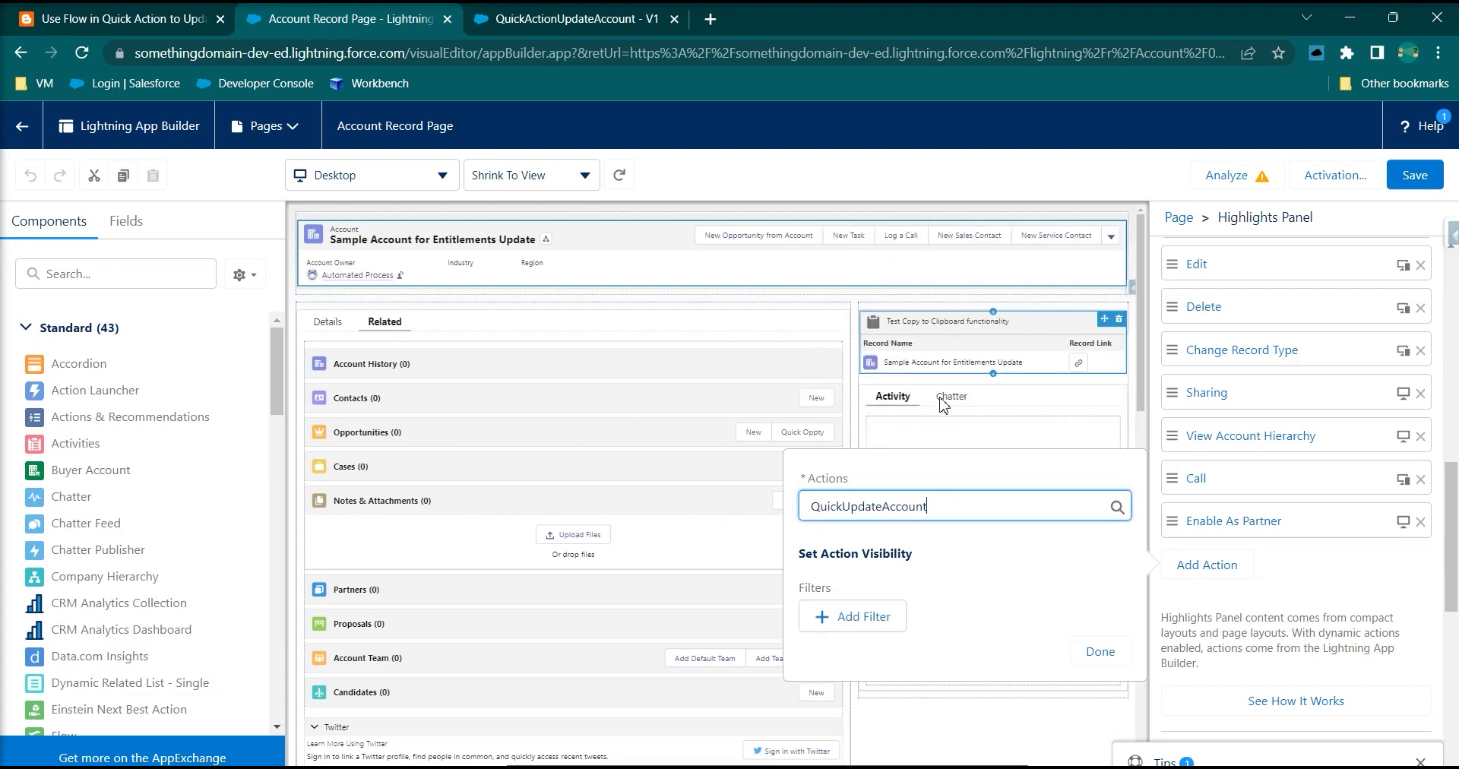
click(1100, 651)
Move QuickUpdateAccount to the first position in the Highlights Panel's action list, above New Opportunity from Account.
drag(1176, 575, 1267, 449)
drag(1266, 547, 1261, 319)
scroll(1243, 420, up, 3)
drag(1261, 490, 1183, 490)
scroll(1254, 421, up, 5)
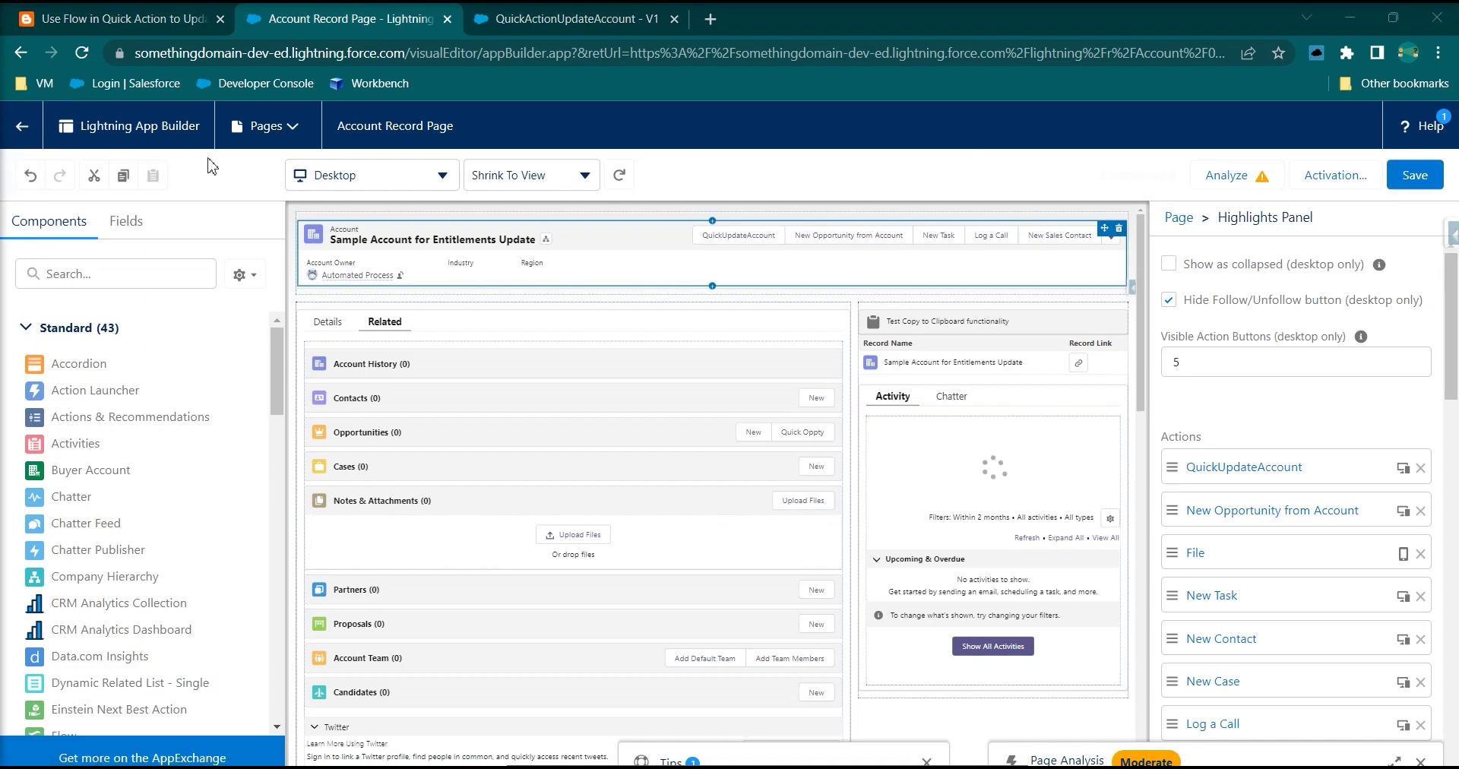
Leave the page builder, return to the Sample Account for Entitlements Update record, and show its details.
click(19, 128)
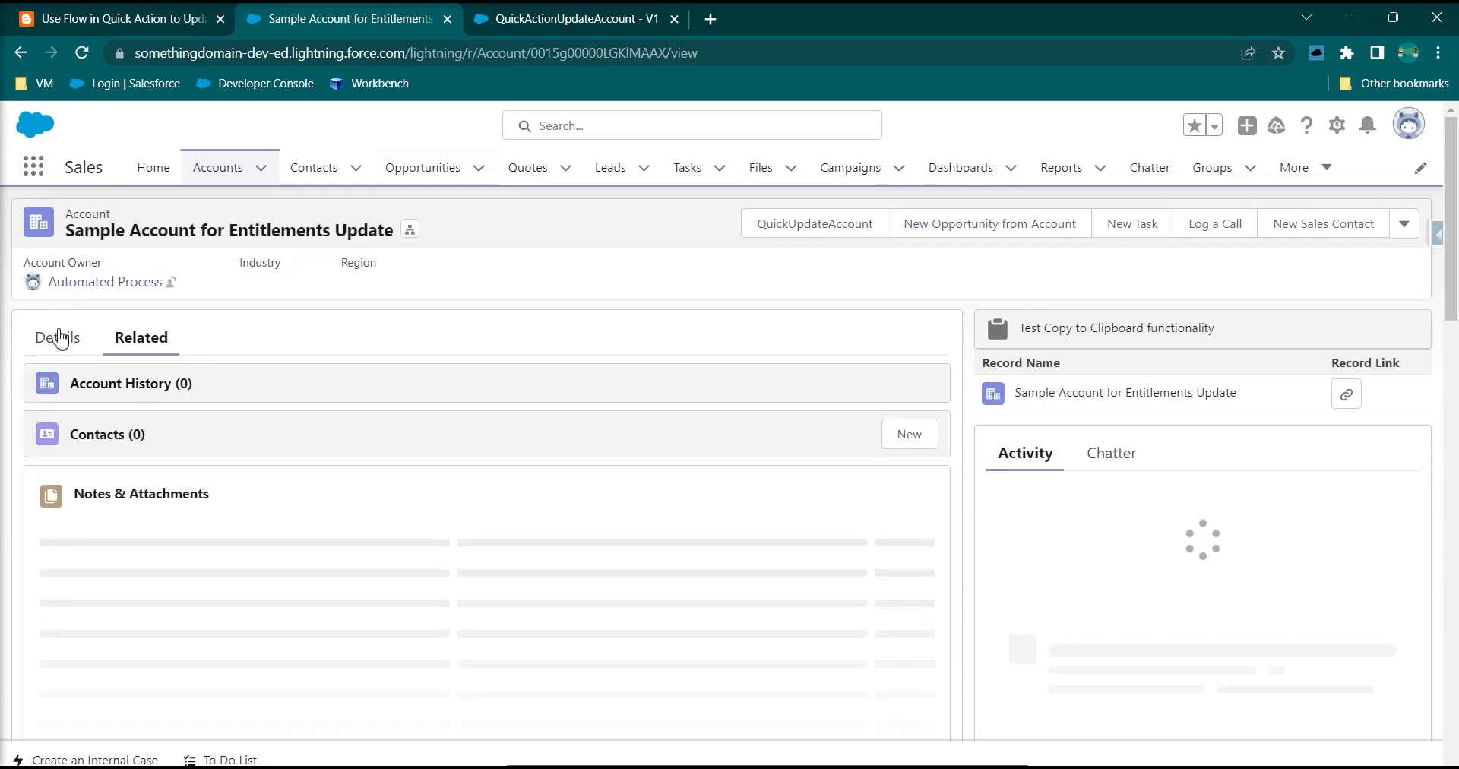
click(61, 337)
drag(357, 232, 125, 232)
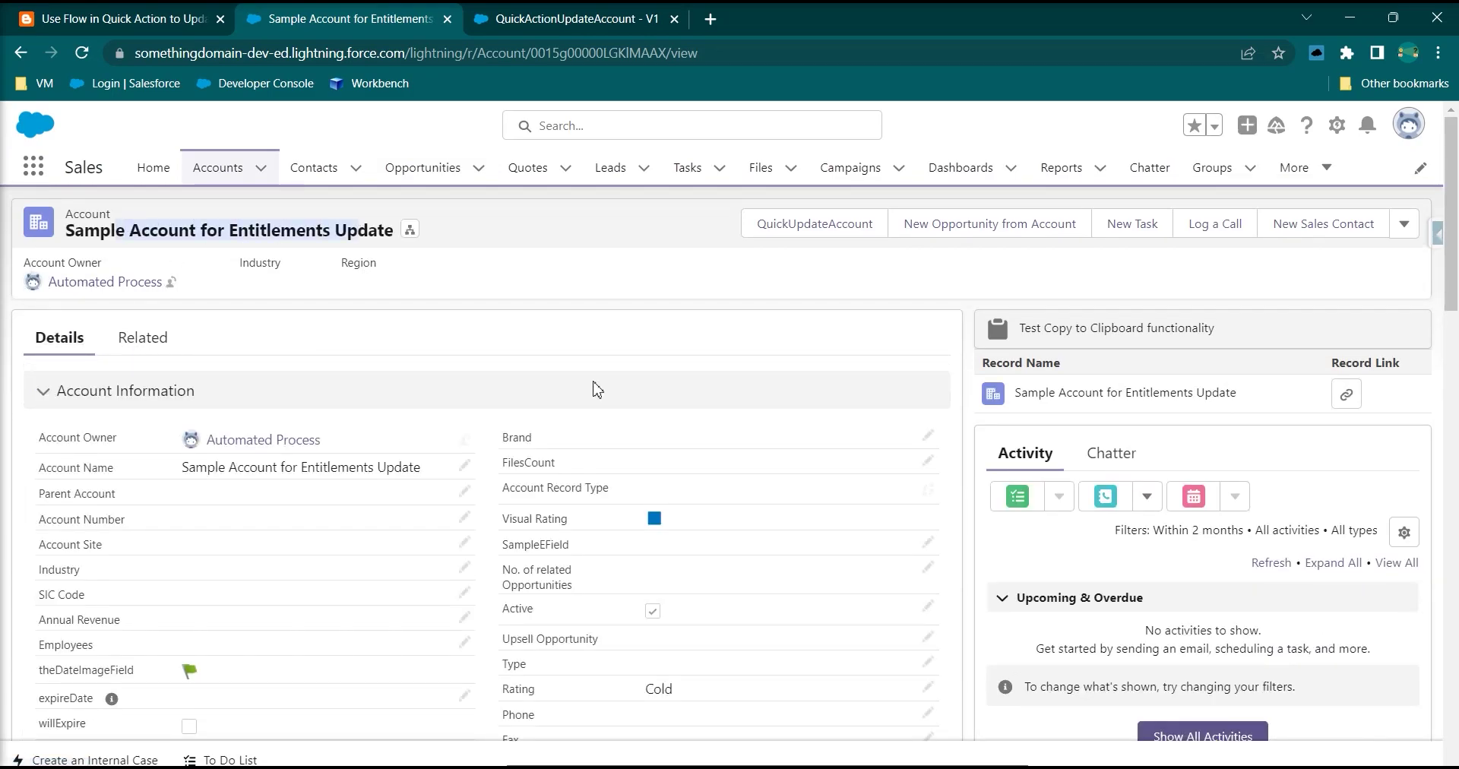
click(905, 288)
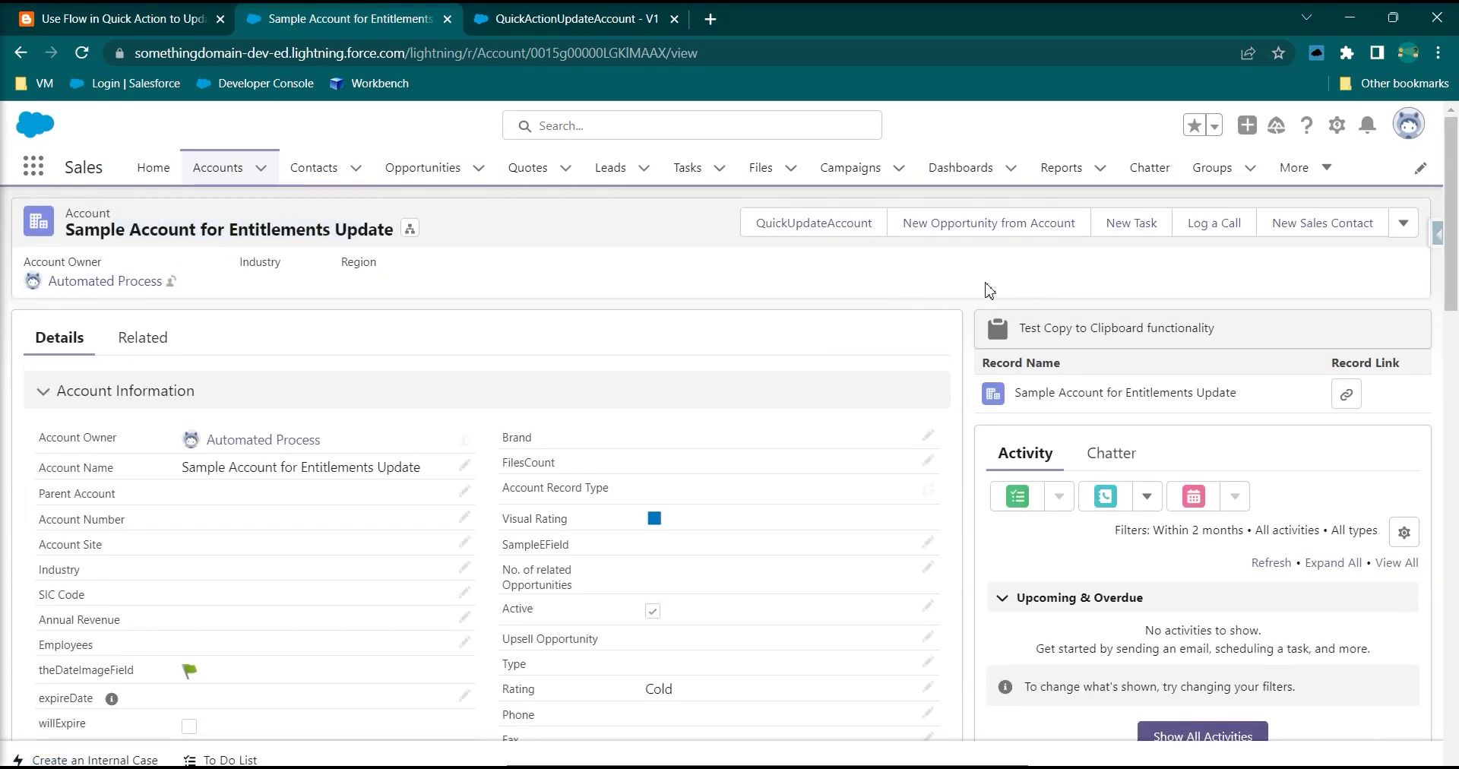
Run QuickUpdateAccount on the record with an account number, rating Warm and industry Chemicals, submit it, and close the final screen.
click(826, 225)
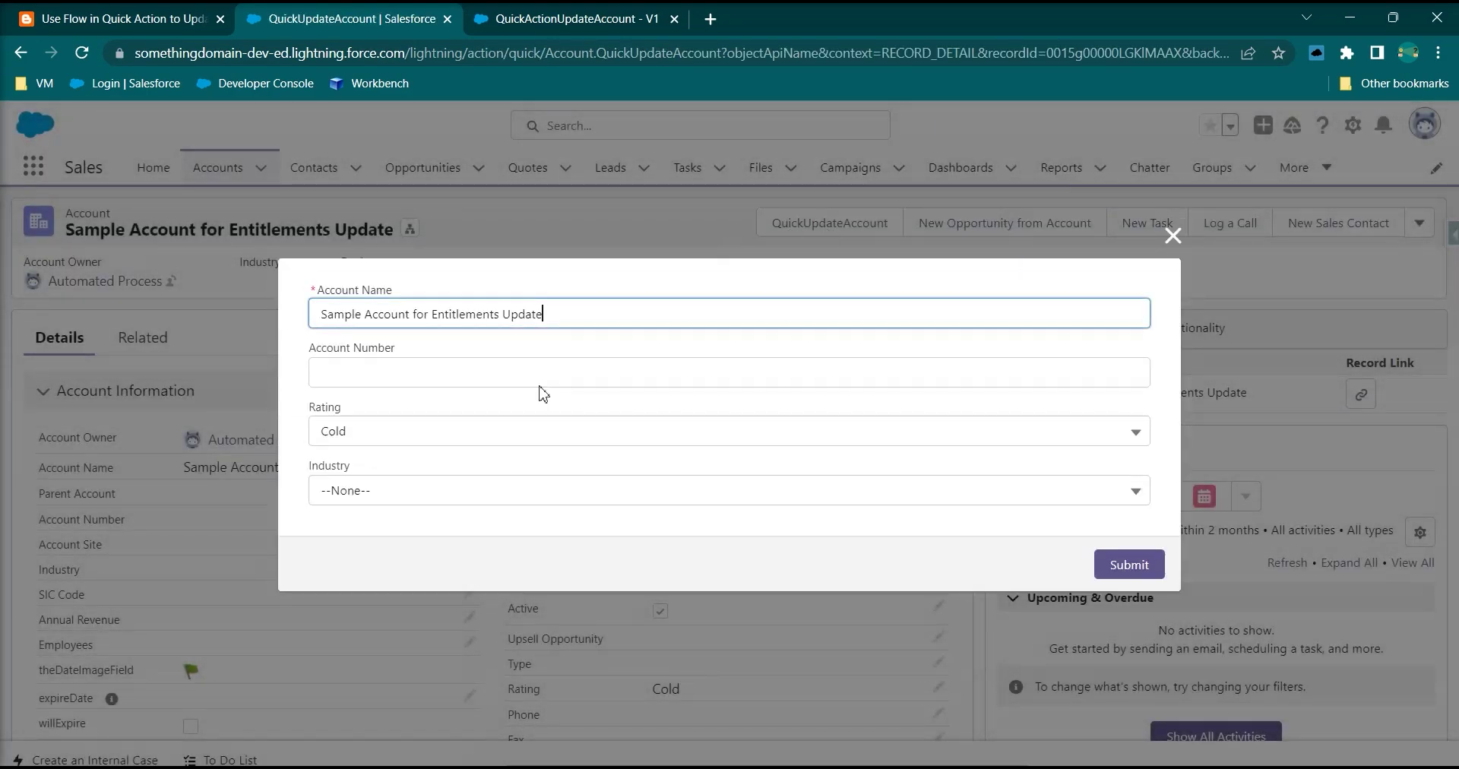
click(368, 402)
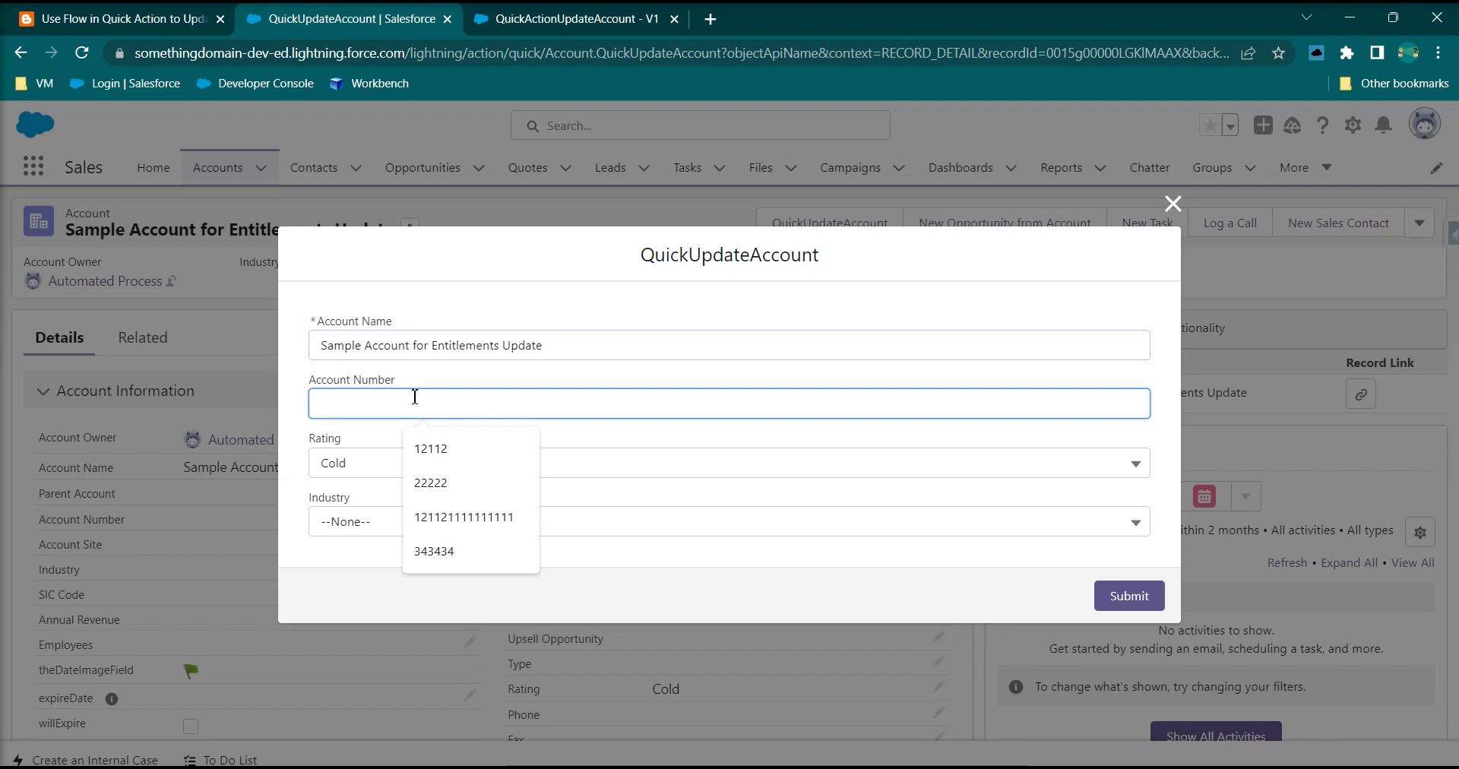
text(2121212121)
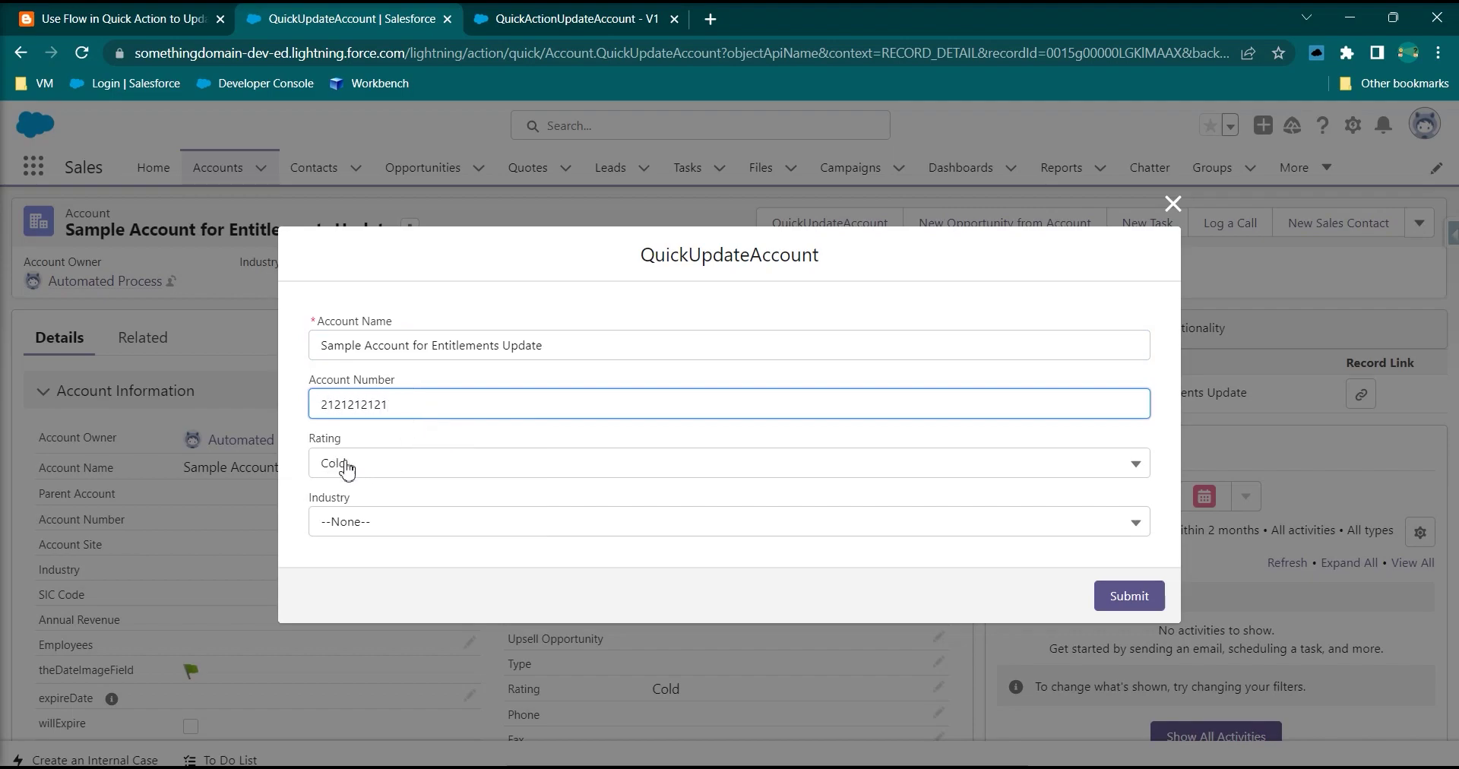
click(347, 470)
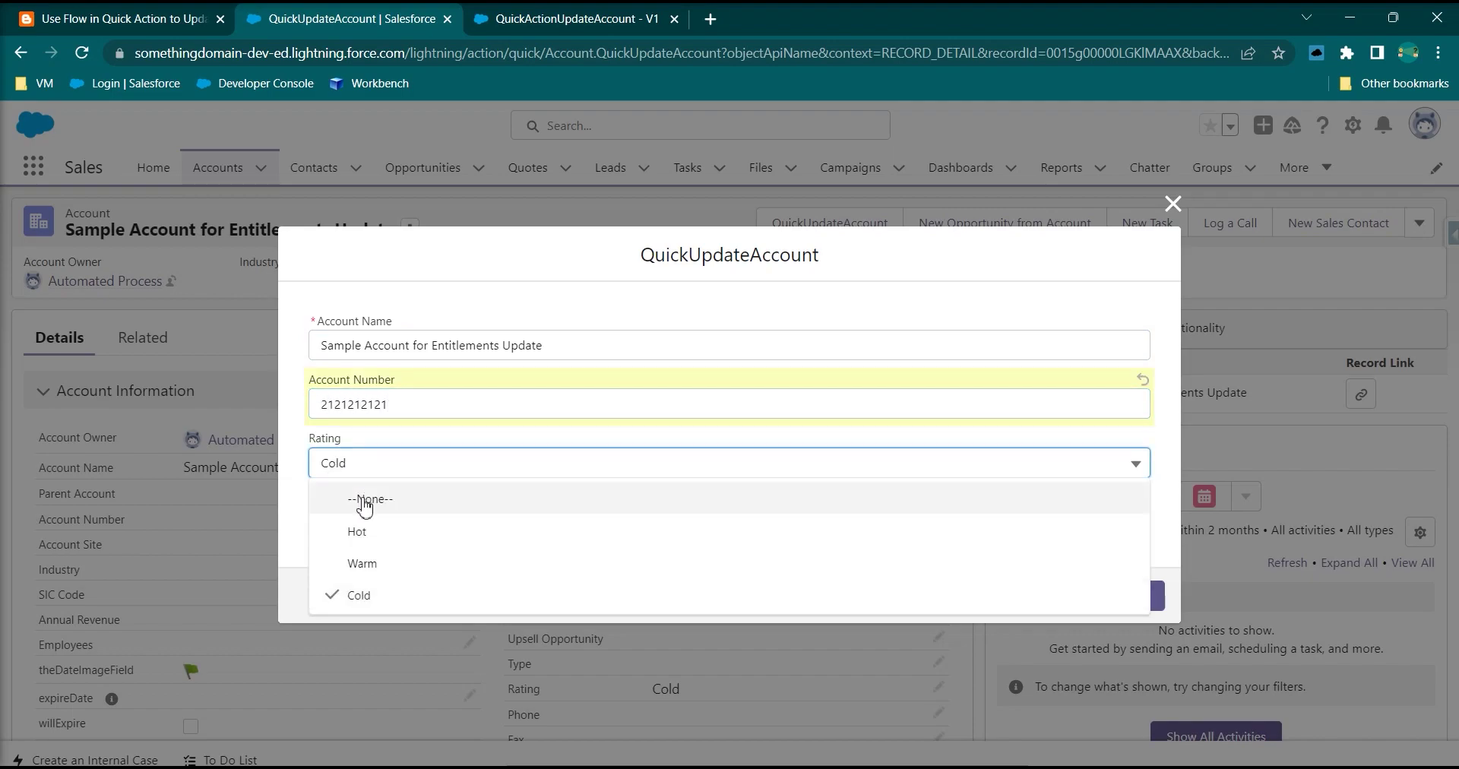
click(426, 576)
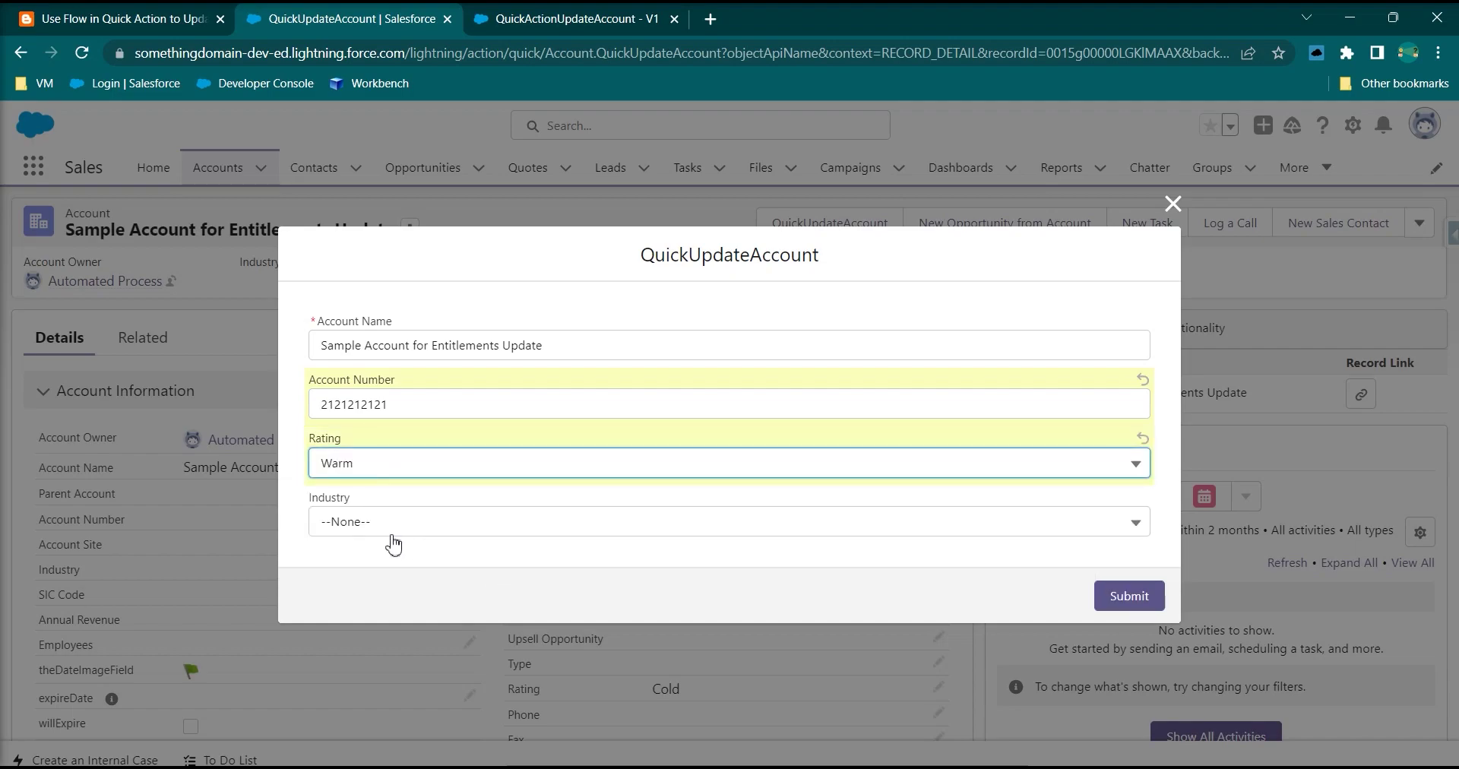
click(395, 525)
click(423, 424)
click(1118, 597)
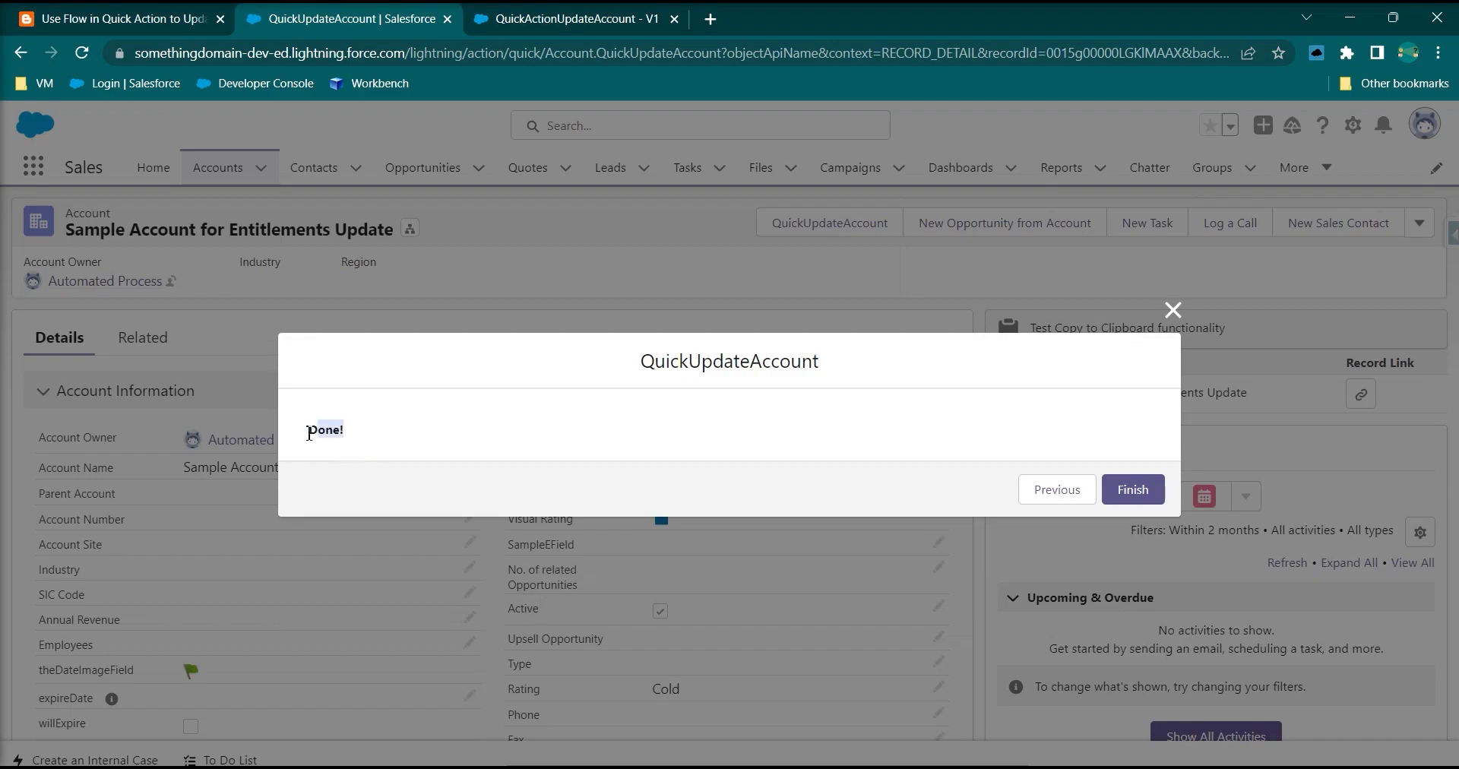
triple_click(326, 434)
click(1173, 309)
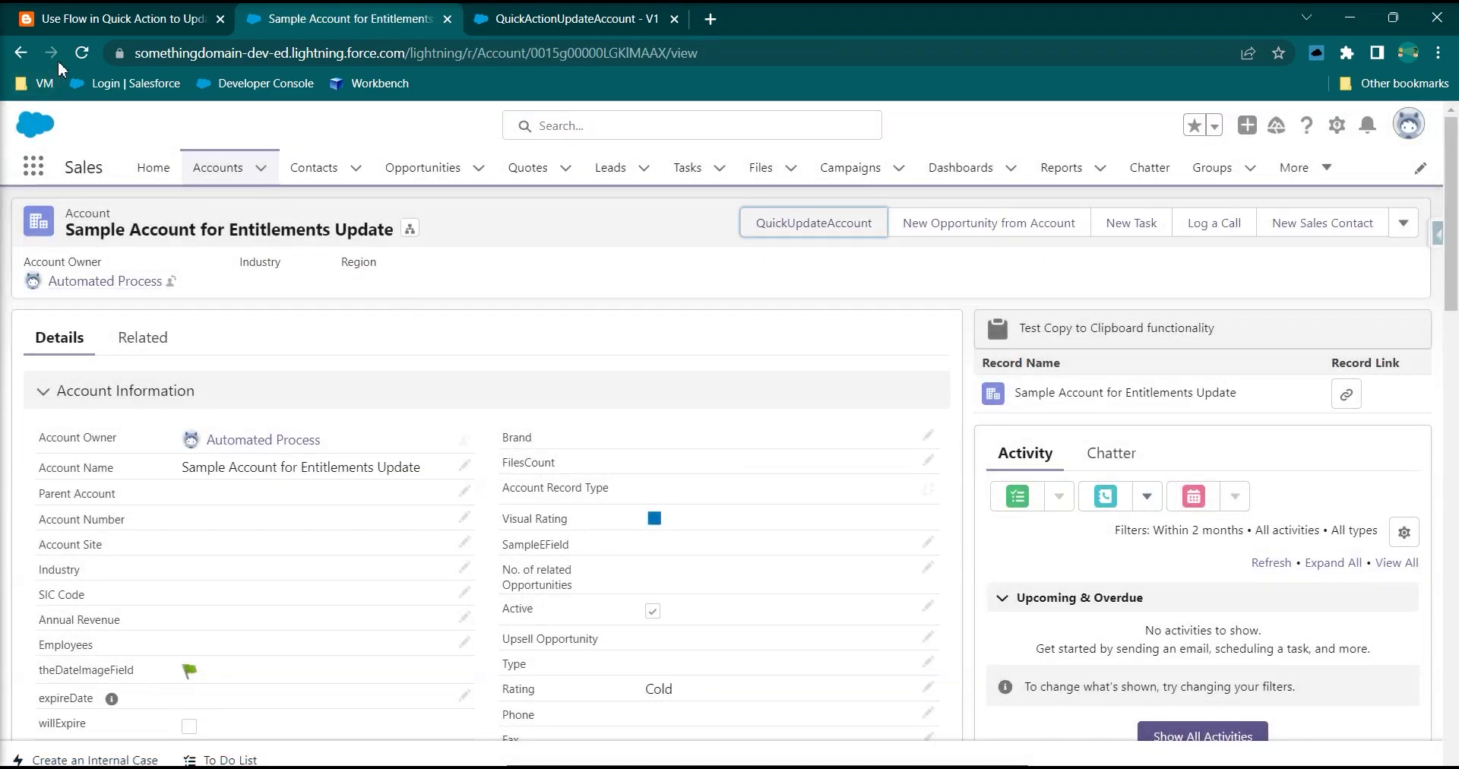
Reload the record and check the account number, industry and rating in its details.
click(82, 52)
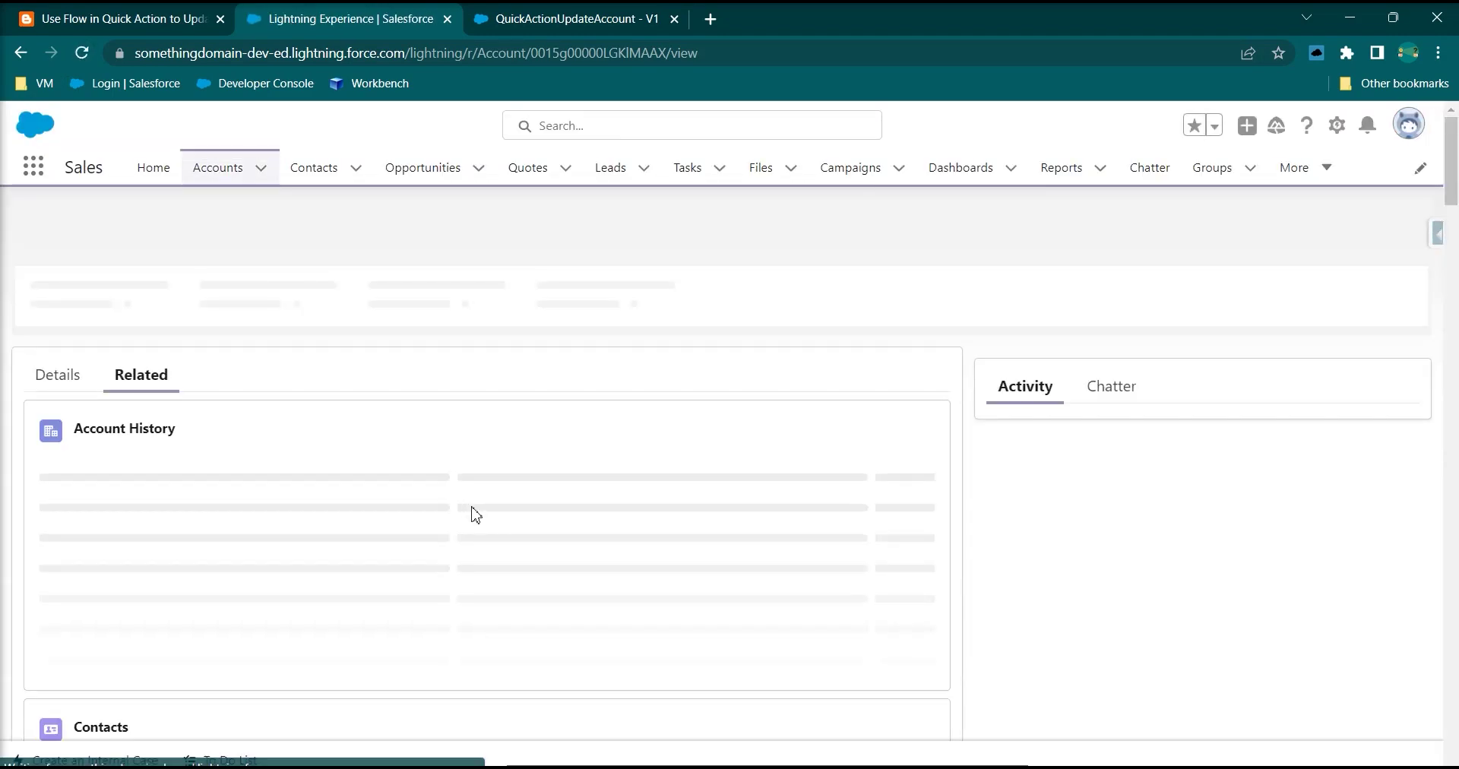
click(49, 338)
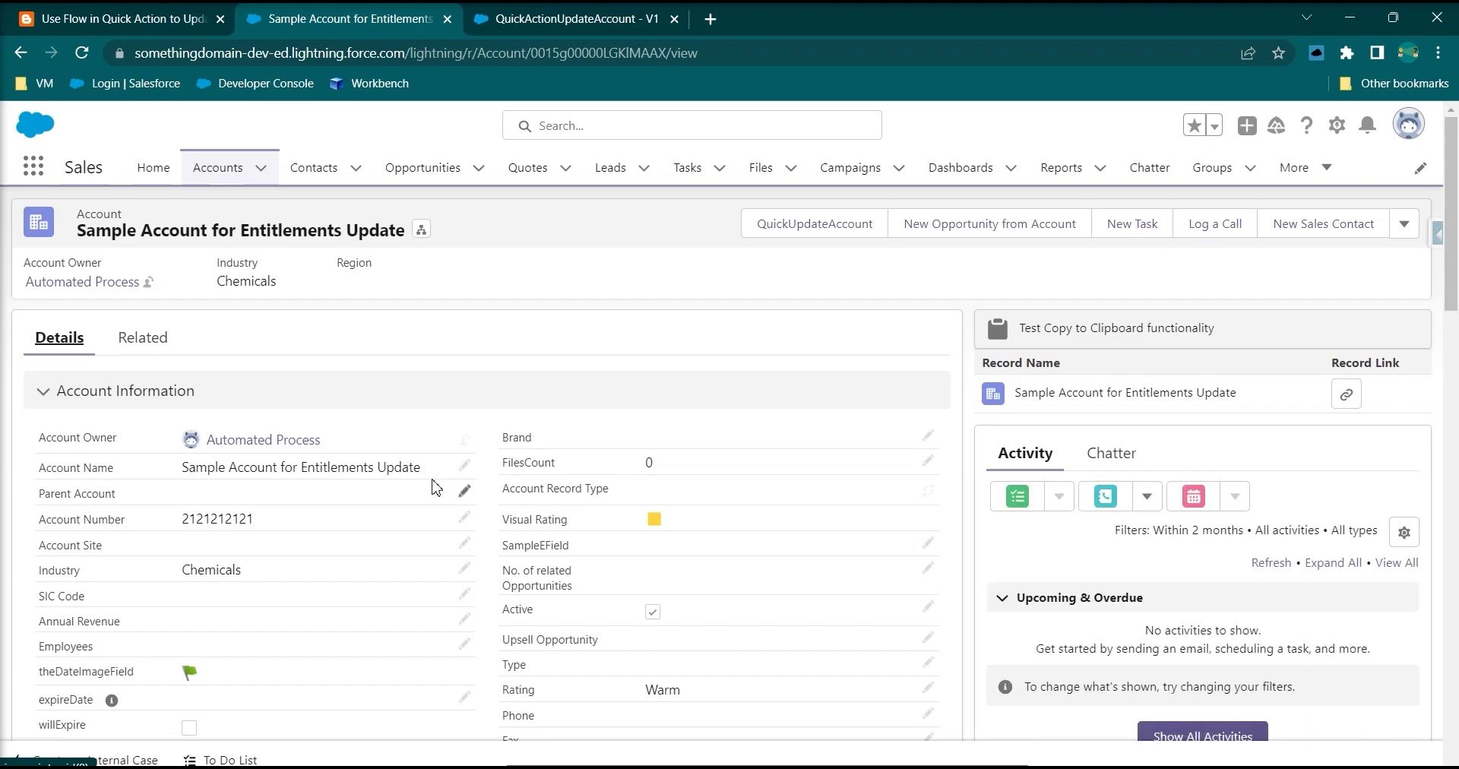
double_click(228, 571)
double_click(216, 520)
drag(736, 700, 628, 699)
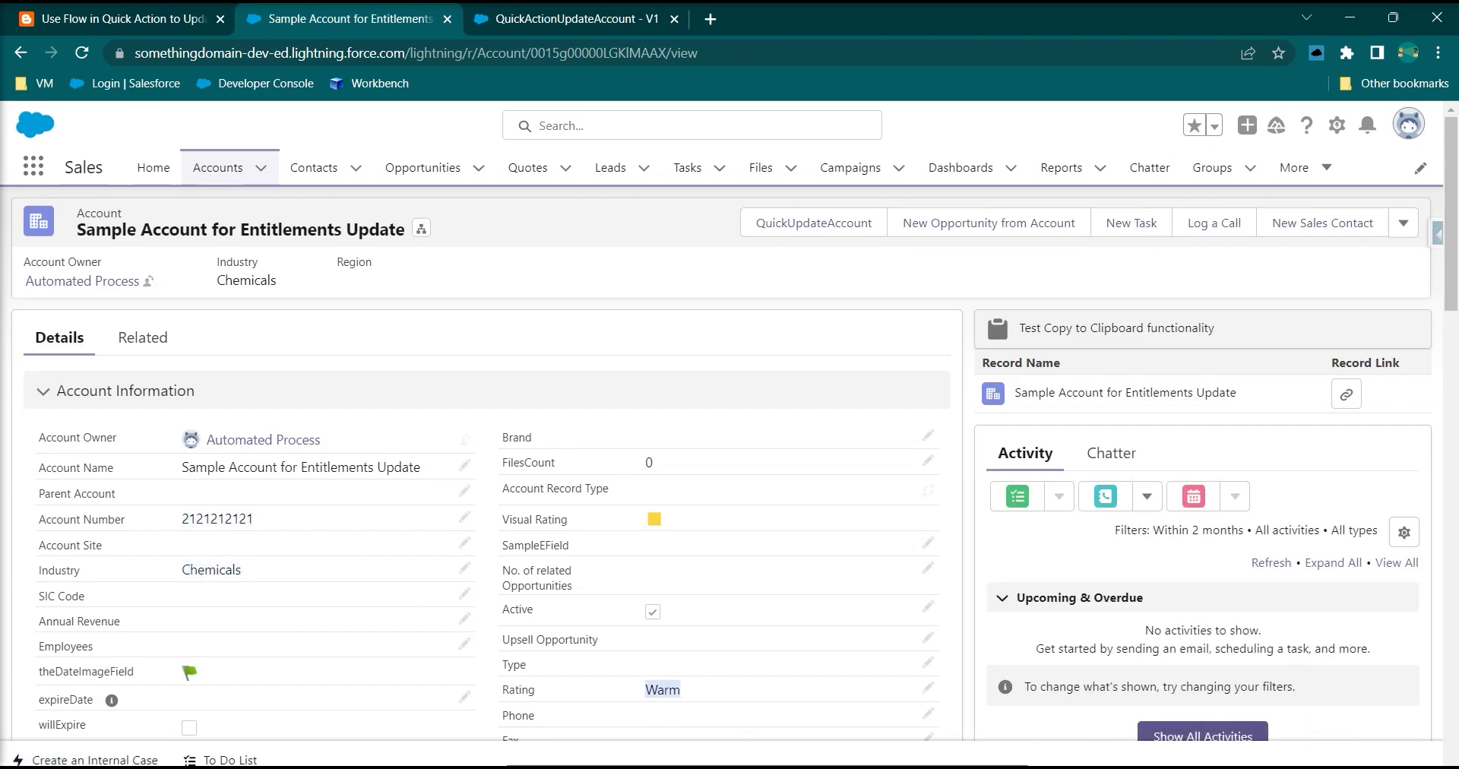